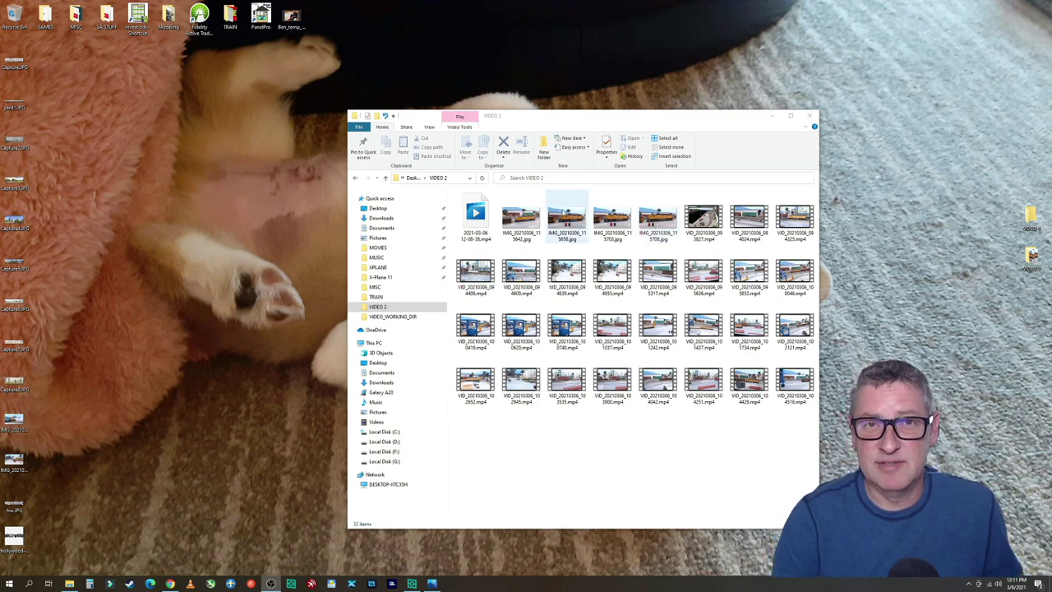
View the locomotive photos in the VIDEO 2 folder, starting with IMG_20210306_115642.jpg, and close the viewer
{"action": "left_click", "coordinate": [521, 217]}
{"action": "double_click", "coordinate": [522, 217]}
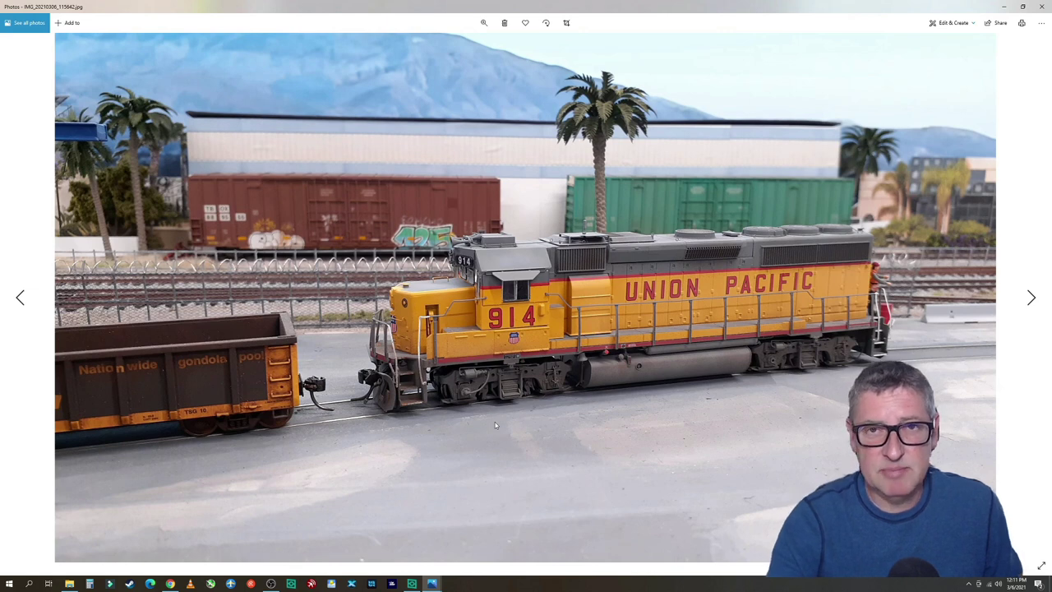
{"action": "key", "text": "Right"}
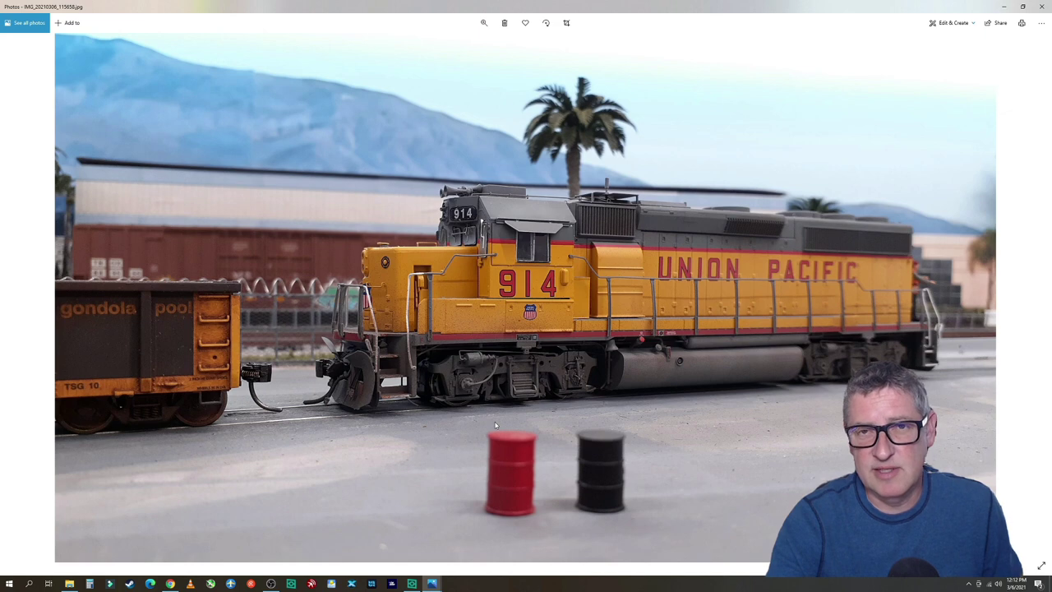
{"action": "key", "text": "Right"}
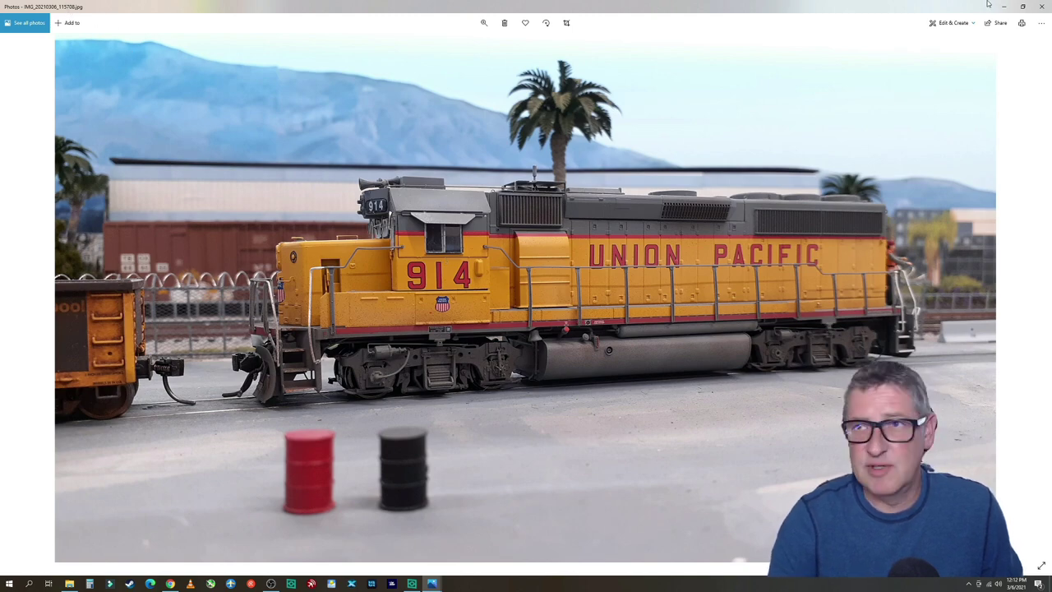
{"action": "left_click", "coordinate": [1042, 6]}
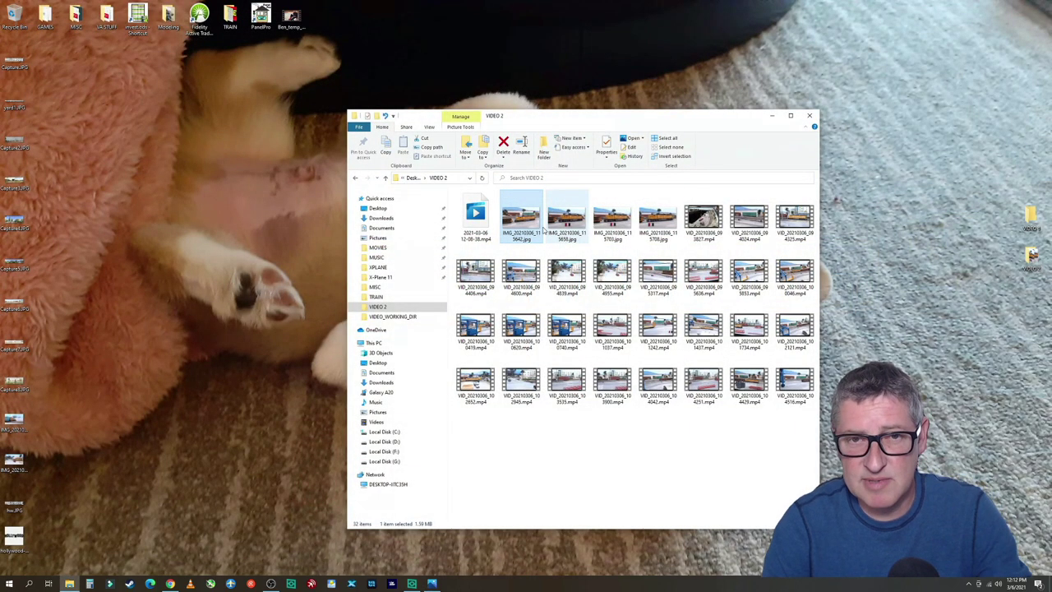
Delete the photos IMG_20210306_115642.jpg, IMG_20210306_115658.jpg and IMG_20210306_115703.jpg from the VIDEO 2 folder
{"action": "left_click", "coordinate": [612, 228]}
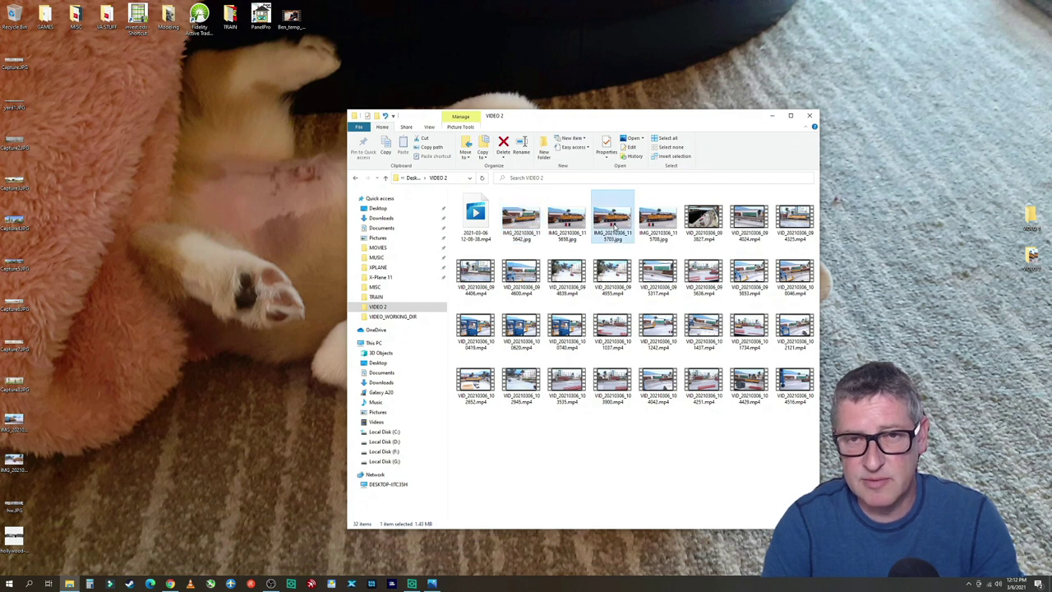
{"action": "left_click", "coordinate": [538, 224], "text": "shift"}
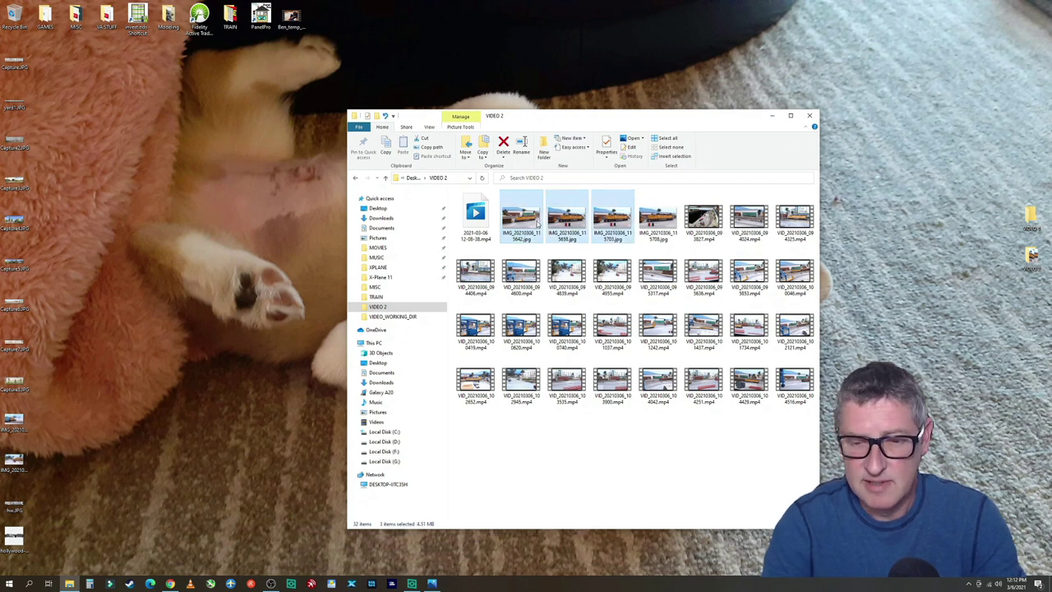
{"action": "key", "text": "Delete"}
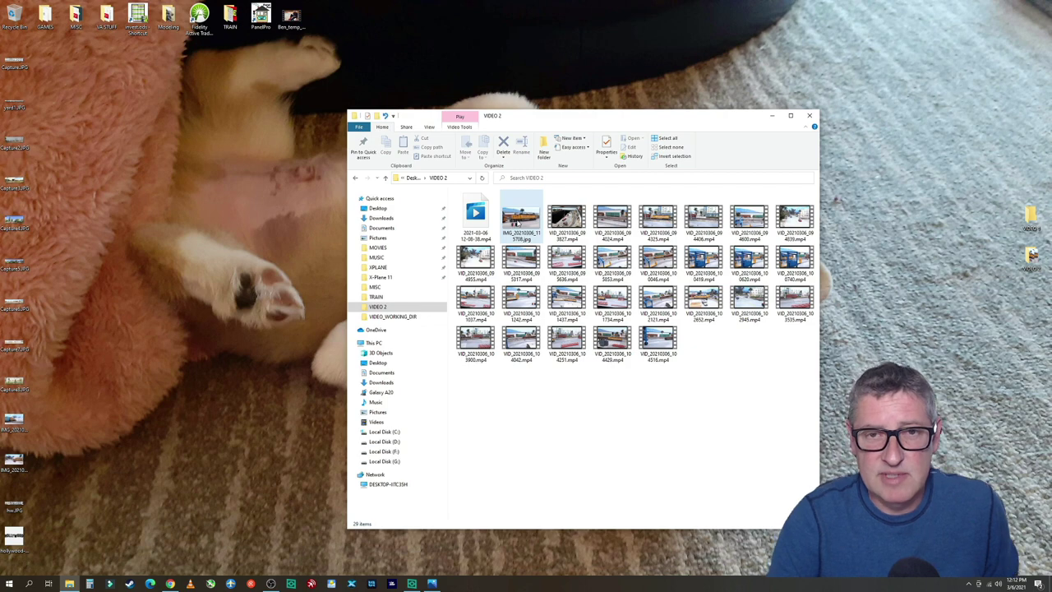
Switch to Chrome and open the LunaPic editor from the Video Tools bookmarks
{"action": "left_click", "coordinate": [170, 584]}
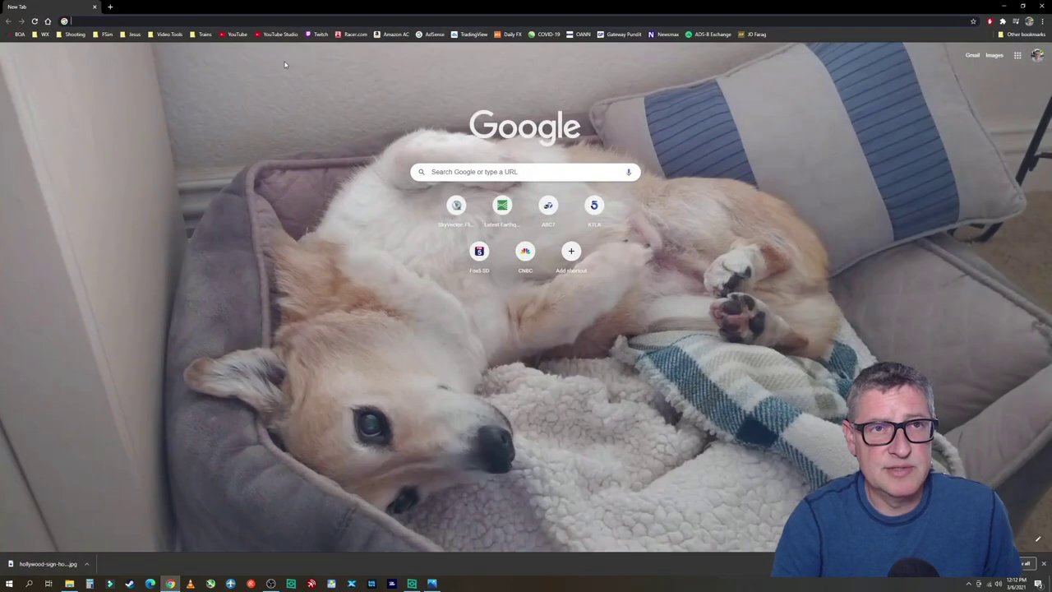
{"action": "left_click", "coordinate": [204, 35]}
{"action": "left_click", "coordinate": [205, 35]}
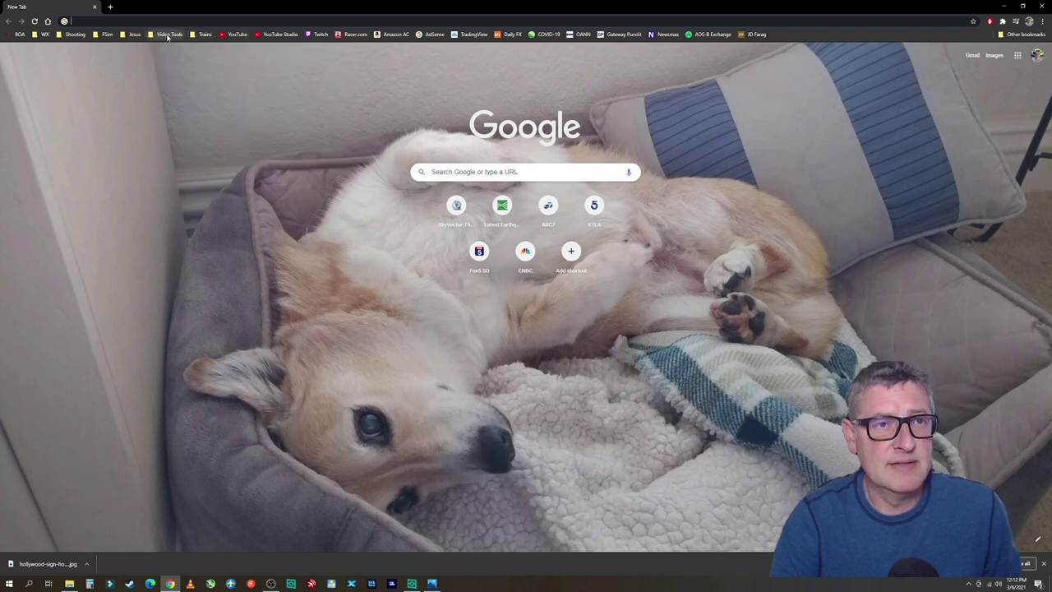
{"action": "left_click", "coordinate": [169, 34]}
{"action": "left_click", "coordinate": [182, 48]}
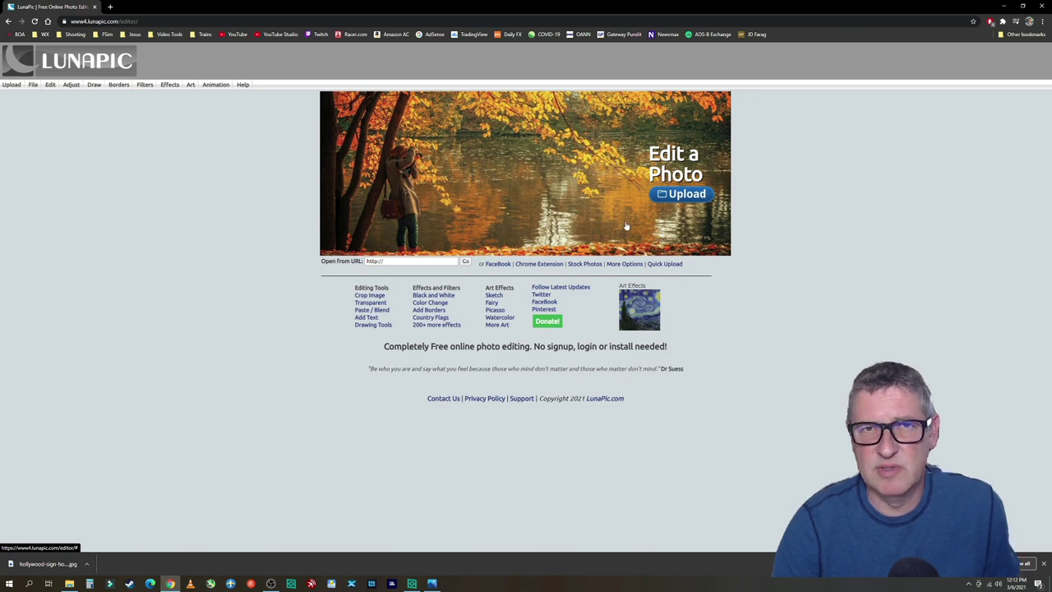
Upload IMG_20210306_115708.jpg from the VIDEO 2 folder for editing
{"action": "left_click", "coordinate": [679, 195]}
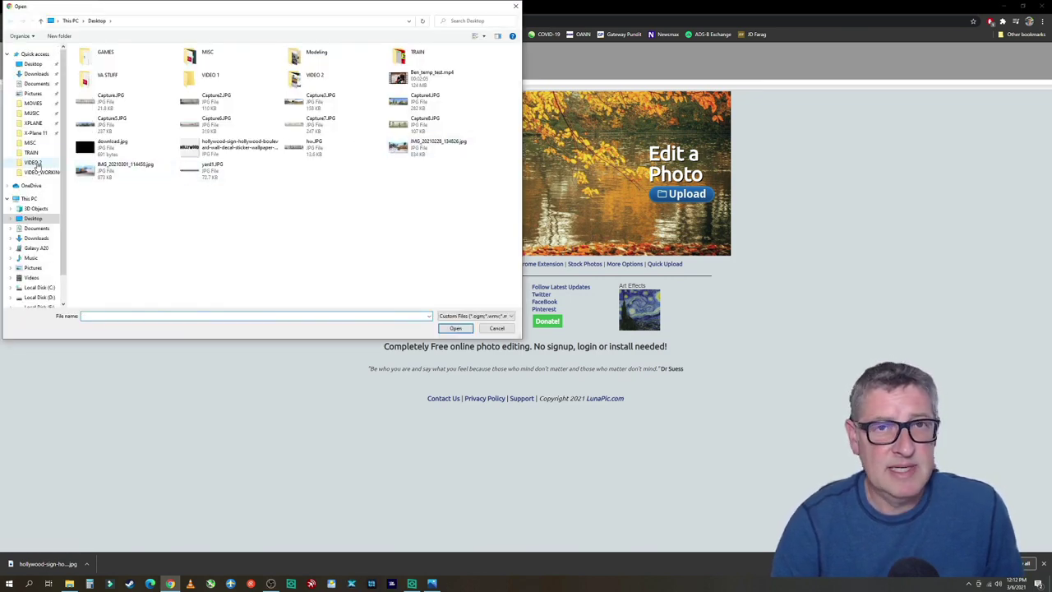
{"action": "left_click", "coordinate": [35, 164]}
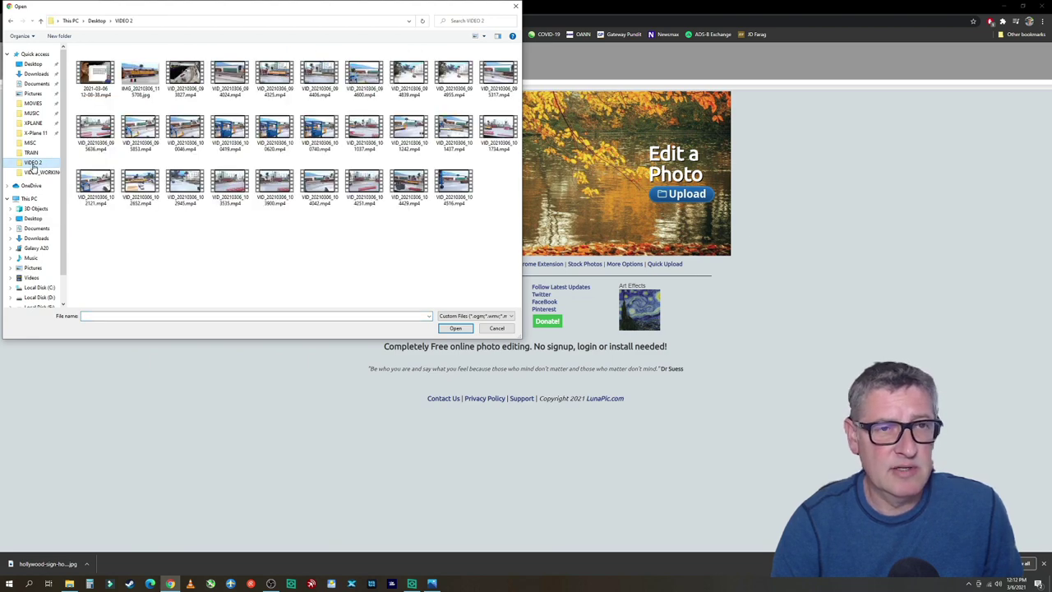
{"action": "double_click", "coordinate": [138, 73]}
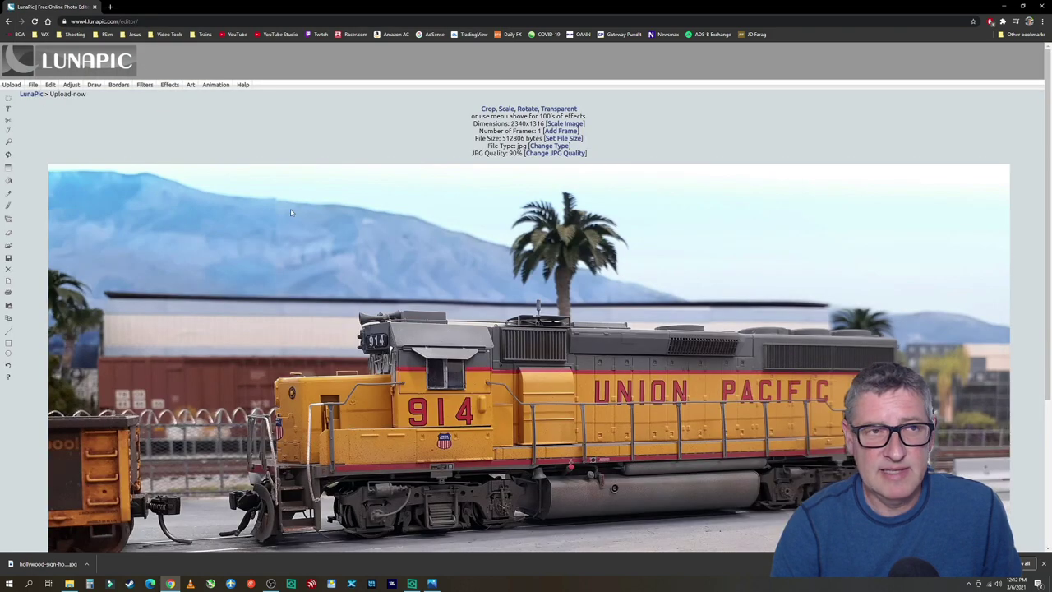
Set the locomotive photo's color saturation to 60 and apply it
{"action": "scroll", "coordinate": [216, 155], "scroll_direction": "down", "scroll_amount": 5}
{"action": "scroll", "coordinate": [172, 87], "scroll_direction": "up", "scroll_amount": 3}
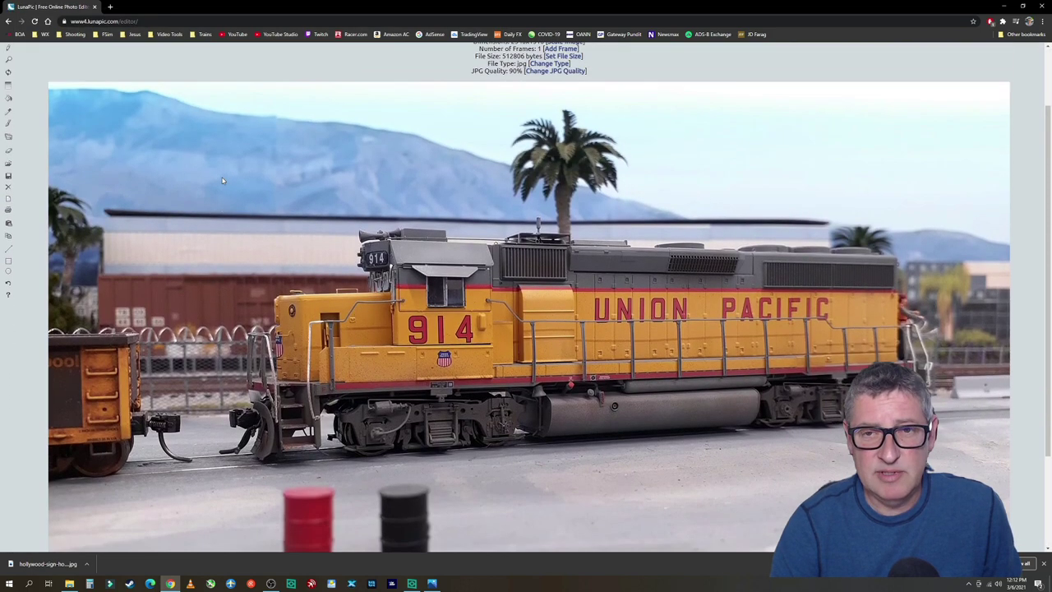
{"action": "scroll", "coordinate": [172, 87], "scroll_direction": "up", "scroll_amount": 2}
{"action": "mouse_move", "coordinate": [171, 87]}
{"action": "mouse_move", "coordinate": [118, 85]}
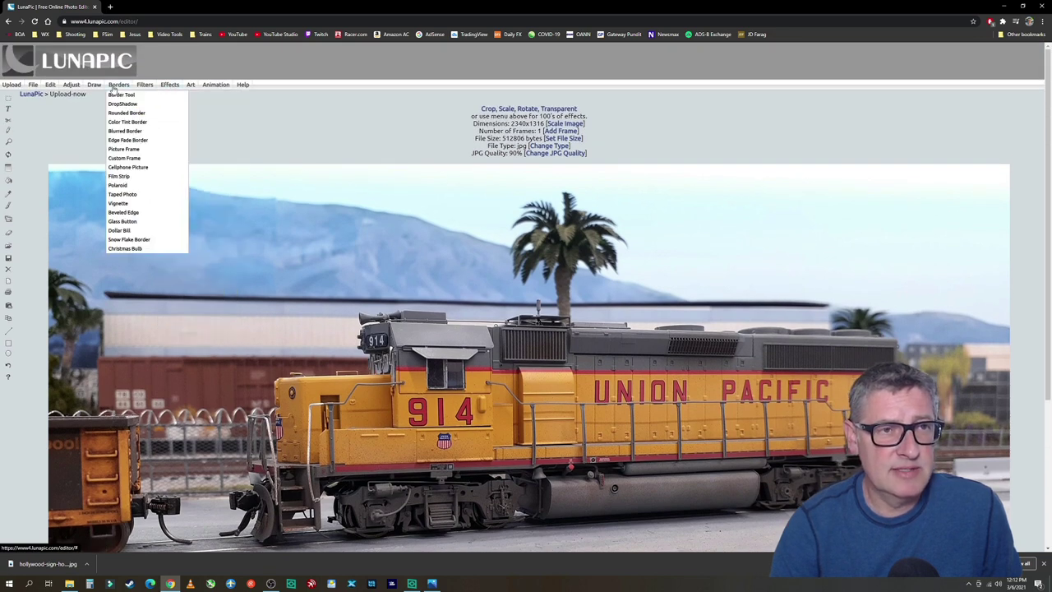
{"action": "mouse_move", "coordinate": [72, 85]}
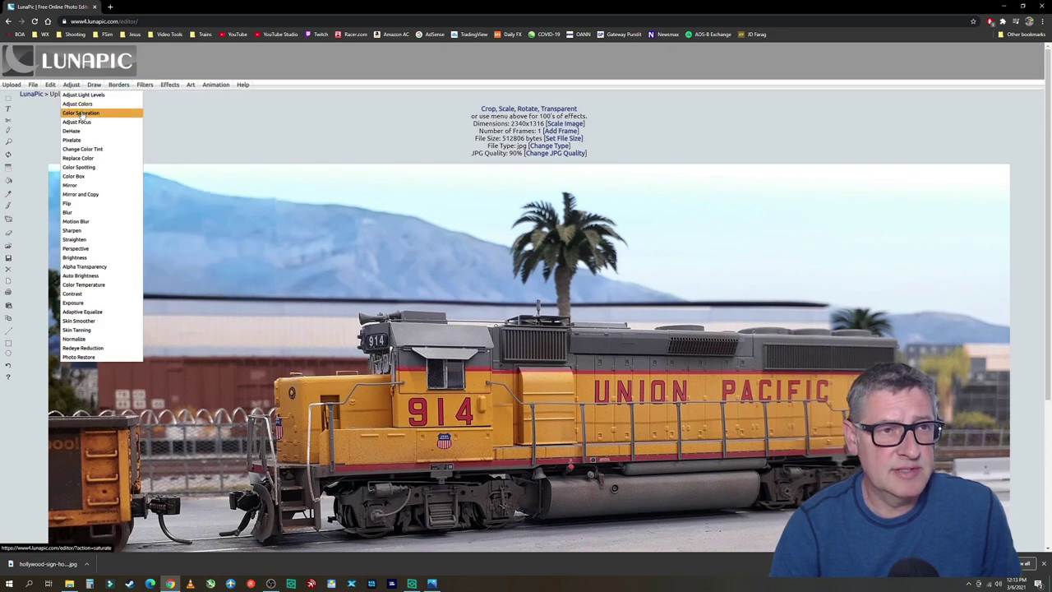
{"action": "left_click", "coordinate": [85, 115]}
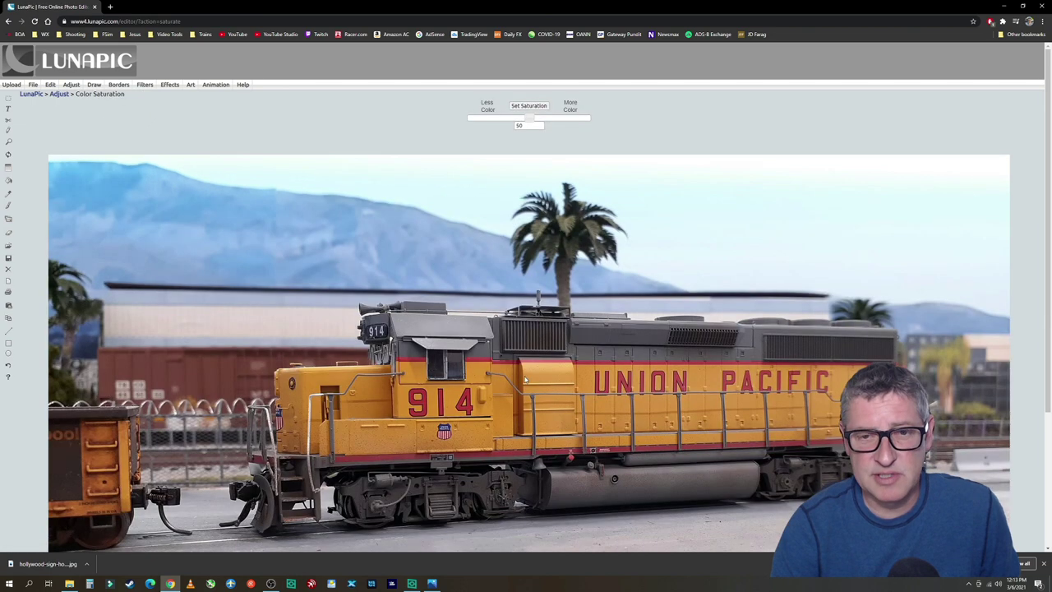
{"action": "scroll", "coordinate": [526, 380], "scroll_direction": "down", "scroll_amount": 3}
{"action": "scroll", "coordinate": [525, 380], "scroll_direction": "up", "scroll_amount": 3}
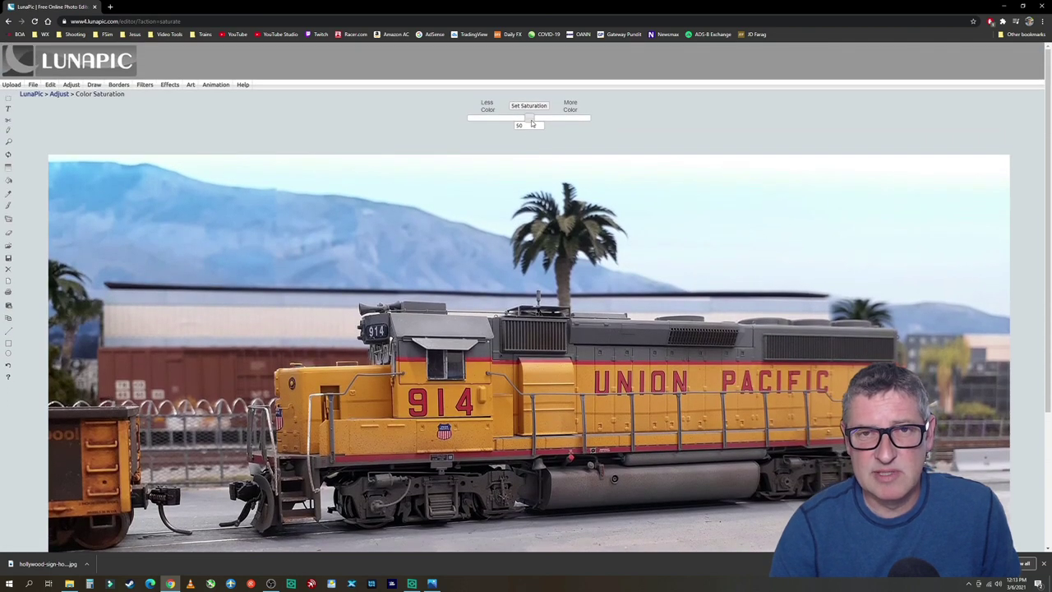
{"action": "left_click_drag", "start_coordinate": [536, 118], "coordinate": [539, 119]}
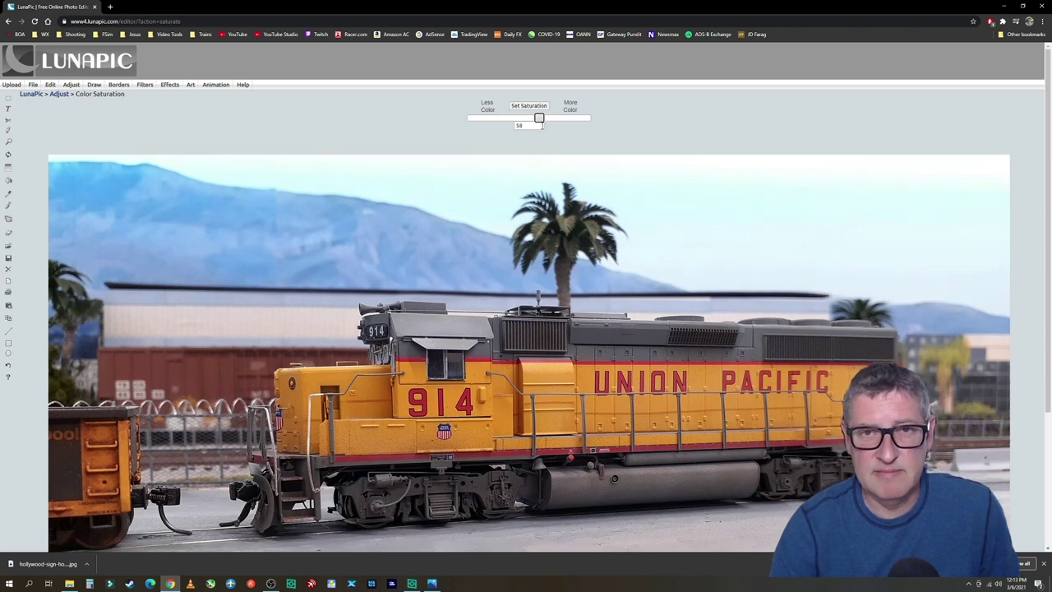
{"action": "left_click_drag", "start_coordinate": [541, 119], "coordinate": [542, 118]}
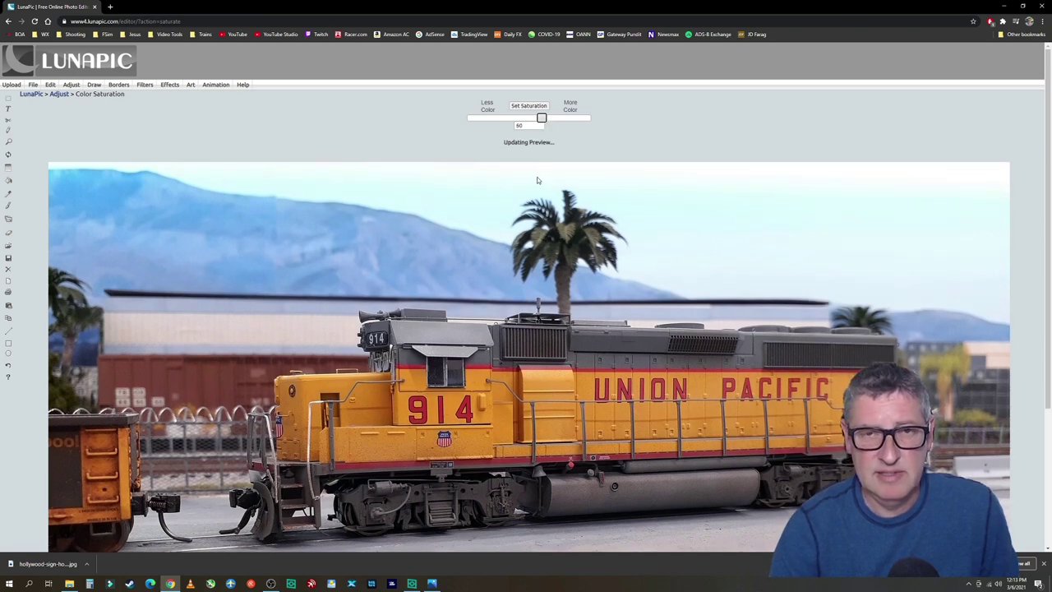
{"action": "left_click", "coordinate": [529, 105]}
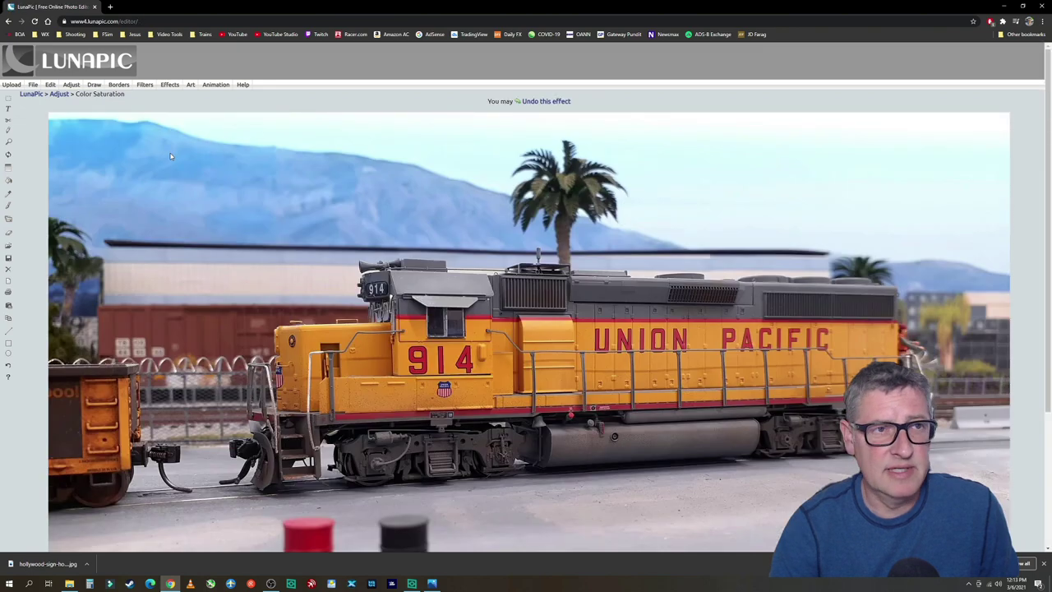
Adjust the photo's light levels to highlights 10, gamma 7 and contrast 11, and apply them
{"action": "scroll", "coordinate": [279, 338], "scroll_direction": "down", "scroll_amount": 2}
{"action": "scroll", "coordinate": [274, 333], "scroll_direction": "up", "scroll_amount": 1}
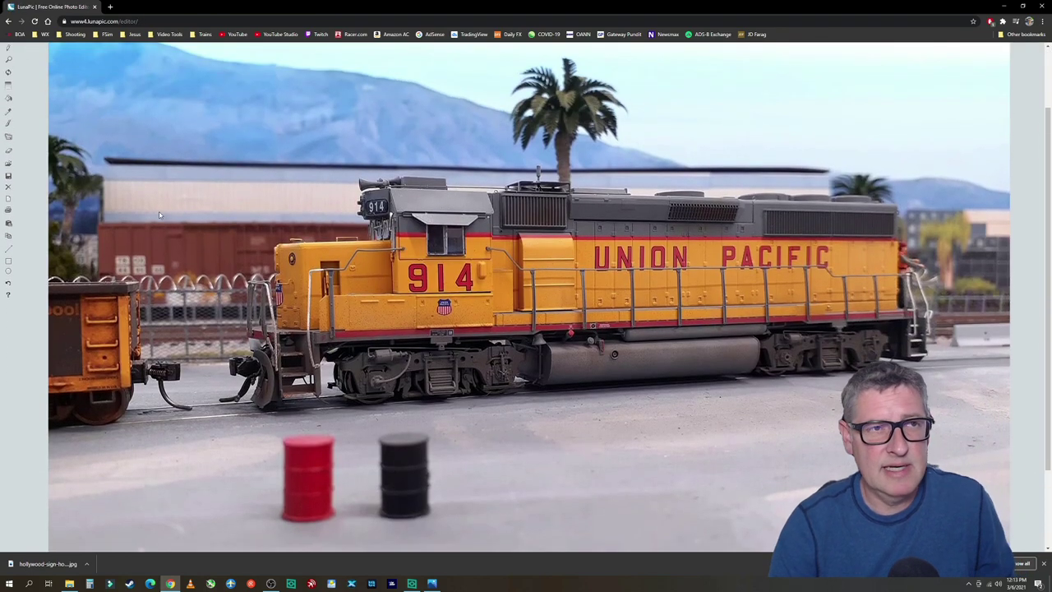
{"action": "scroll", "coordinate": [118, 83], "scroll_direction": "up", "scroll_amount": 1}
{"action": "mouse_move", "coordinate": [71, 85]}
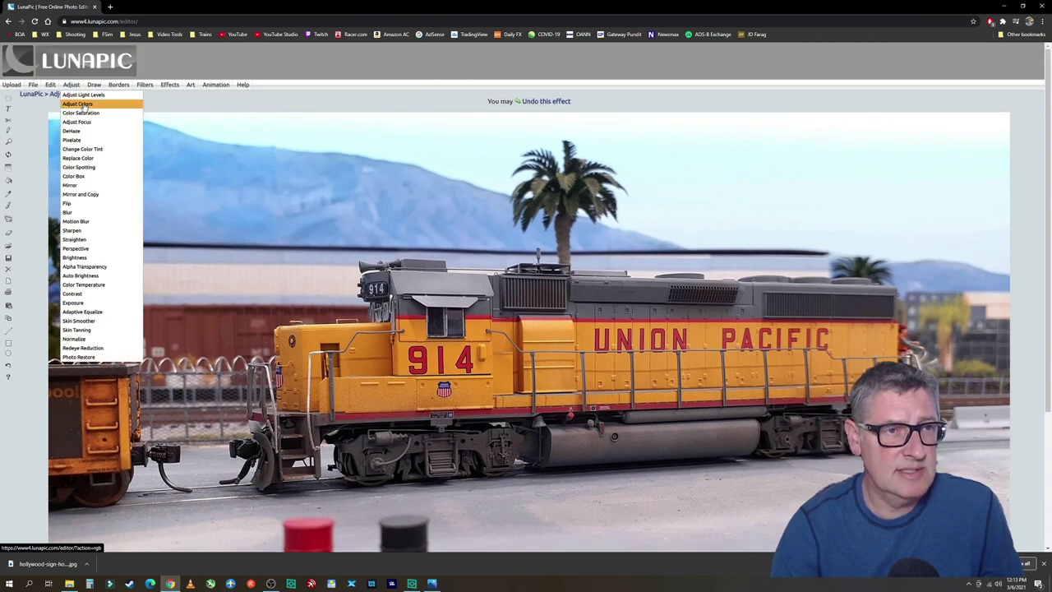
{"action": "left_click", "coordinate": [87, 96]}
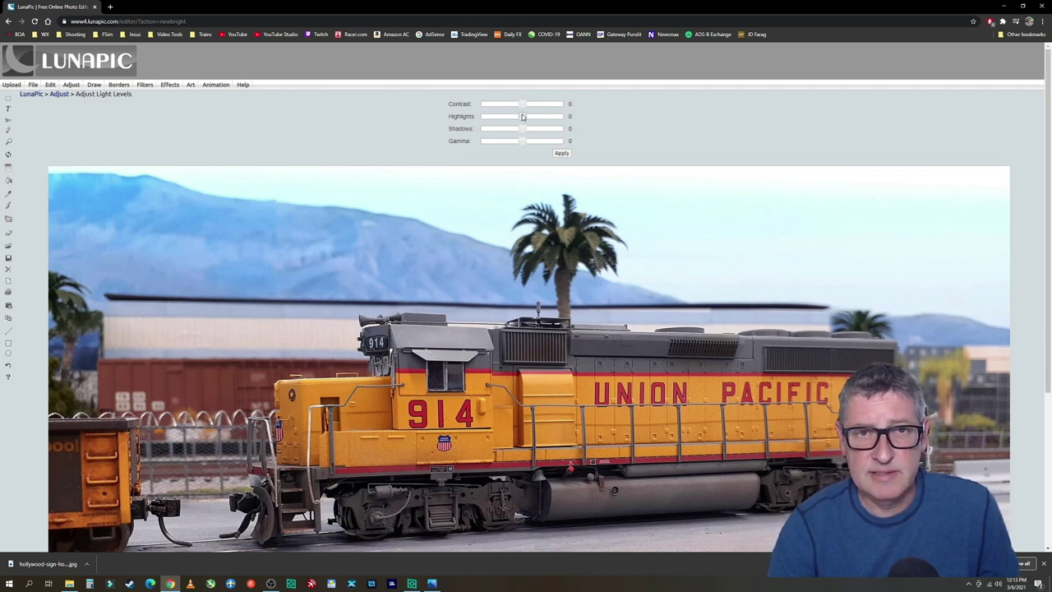
{"action": "left_click_drag", "start_coordinate": [522, 117], "coordinate": [527, 116]}
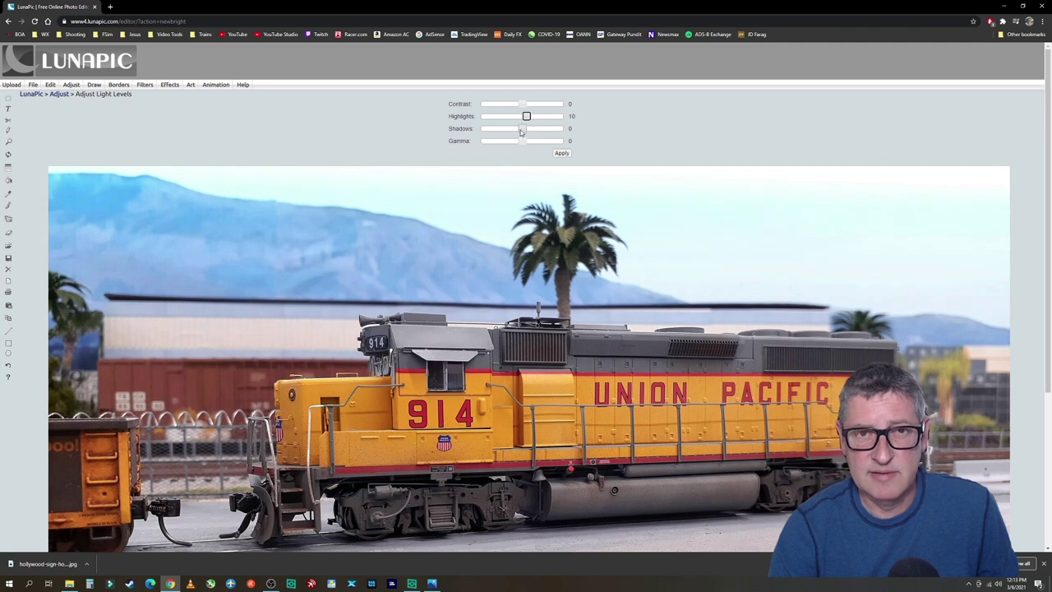
{"action": "left_click_drag", "start_coordinate": [521, 141], "coordinate": [526, 141]}
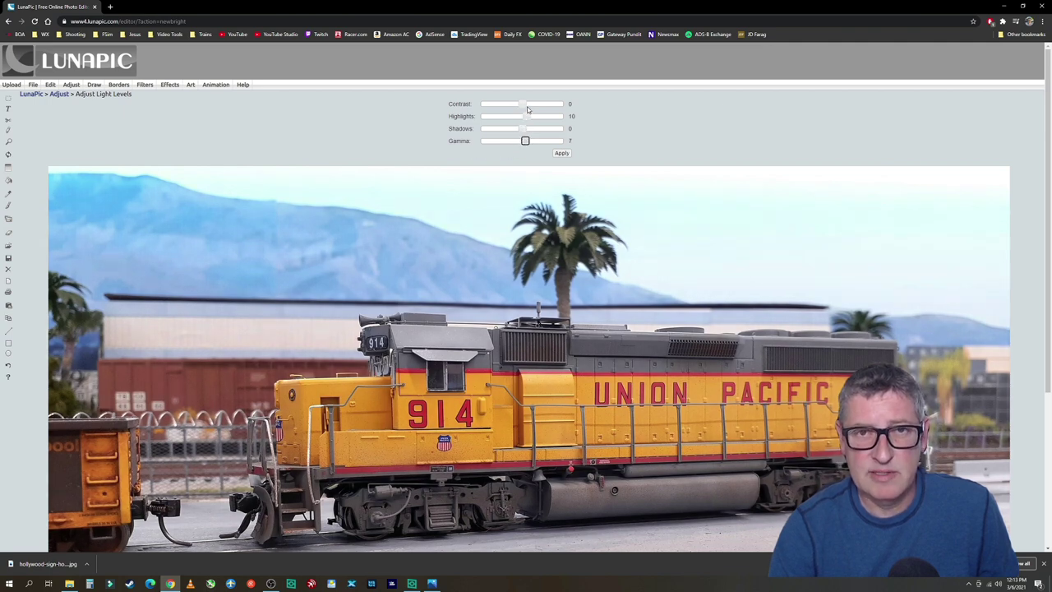
{"action": "left_click_drag", "start_coordinate": [524, 104], "coordinate": [527, 104]}
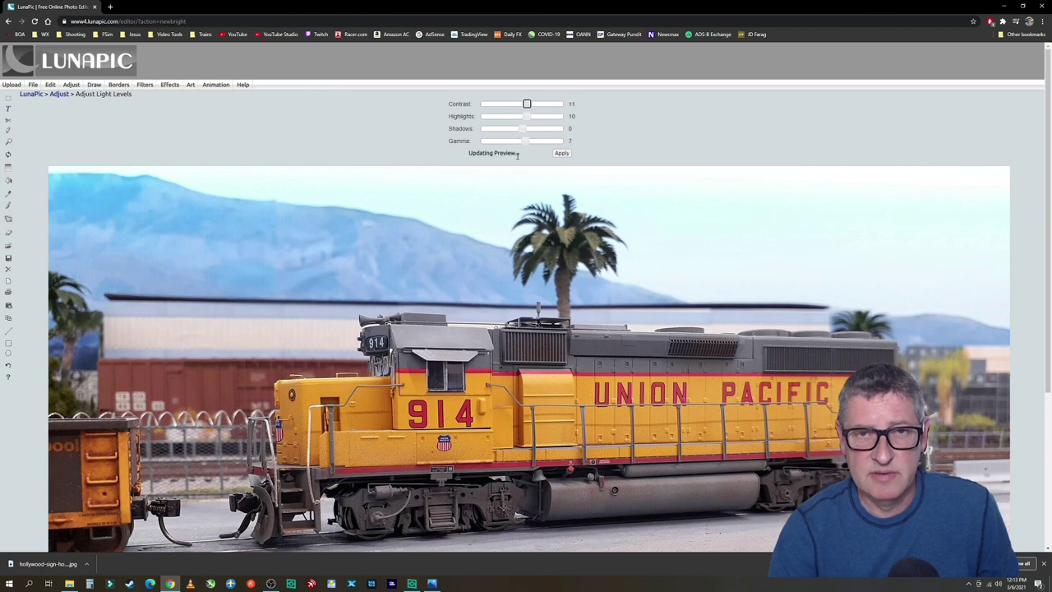
{"action": "left_click", "coordinate": [562, 153]}
Raise the photo's brightness to 18 with Adjust Colors and apply the change
{"action": "mouse_move", "coordinate": [76, 87]}
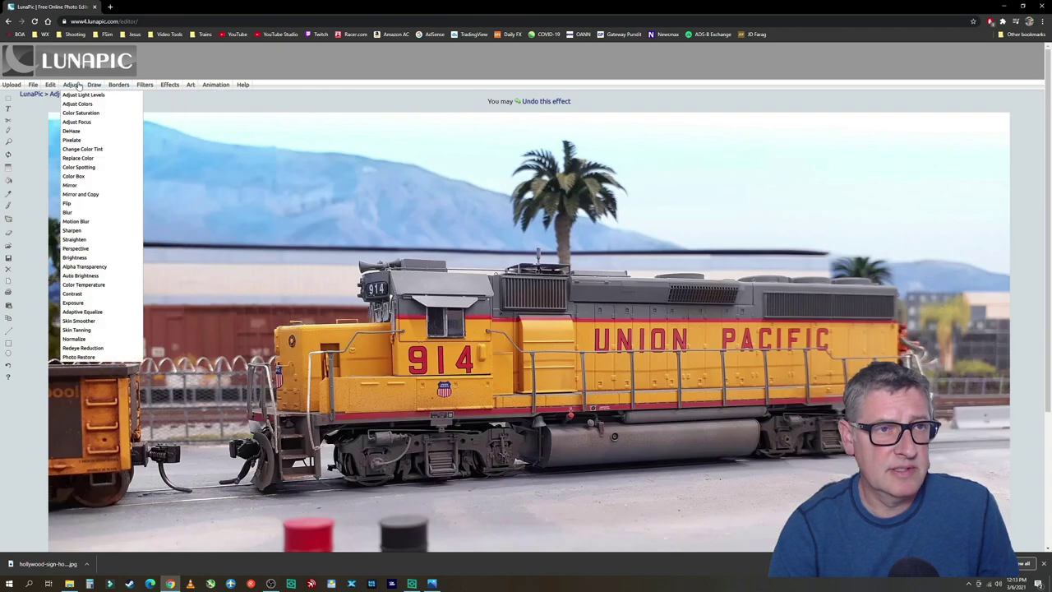
{"action": "left_click", "coordinate": [99, 108]}
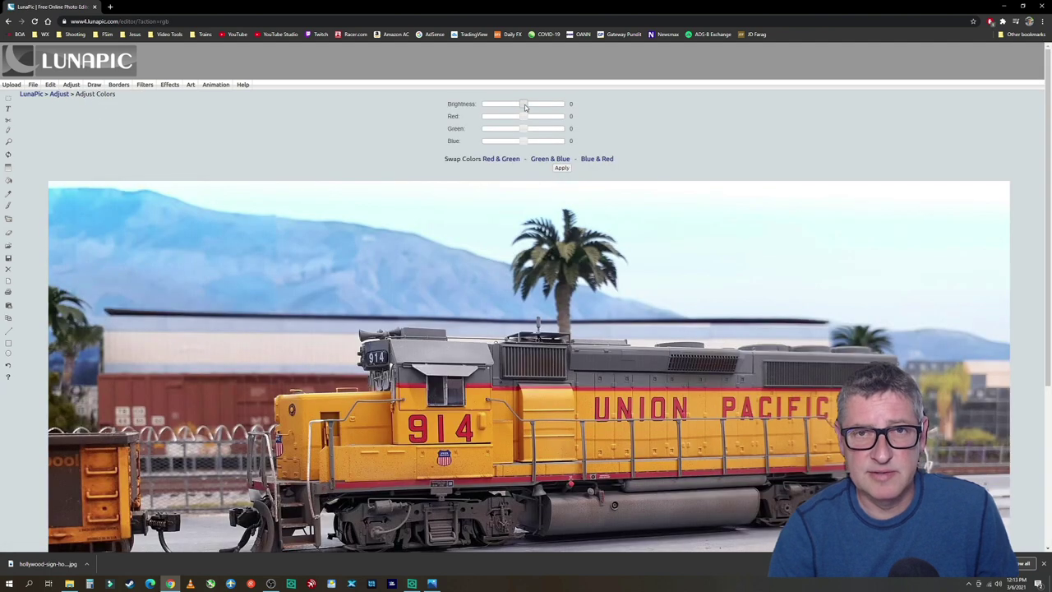
{"action": "left_click_drag", "start_coordinate": [525, 107], "coordinate": [529, 105]}
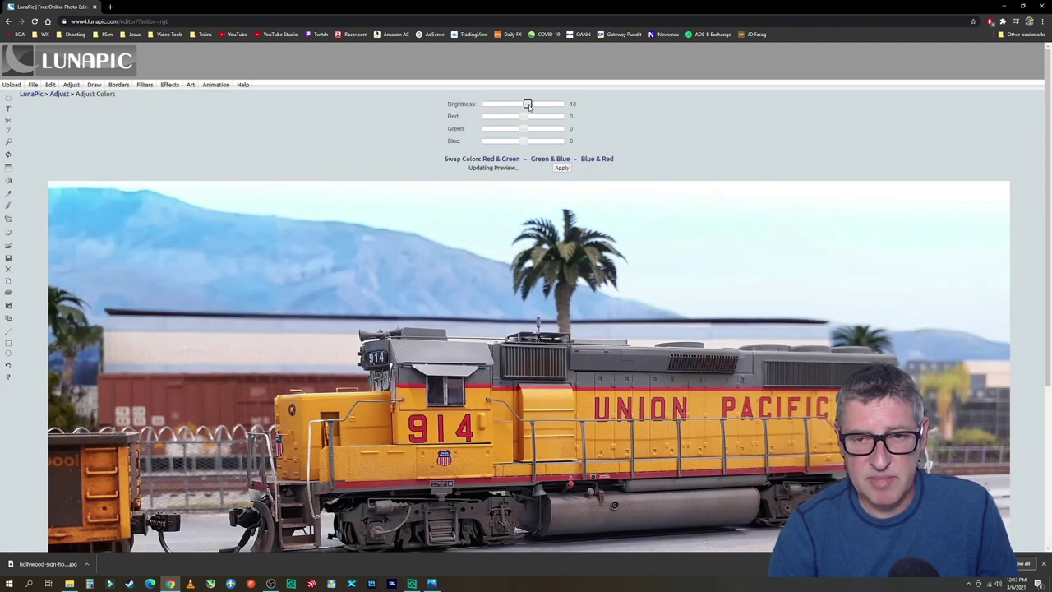
{"action": "left_click_drag", "start_coordinate": [531, 105], "coordinate": [532, 106]}
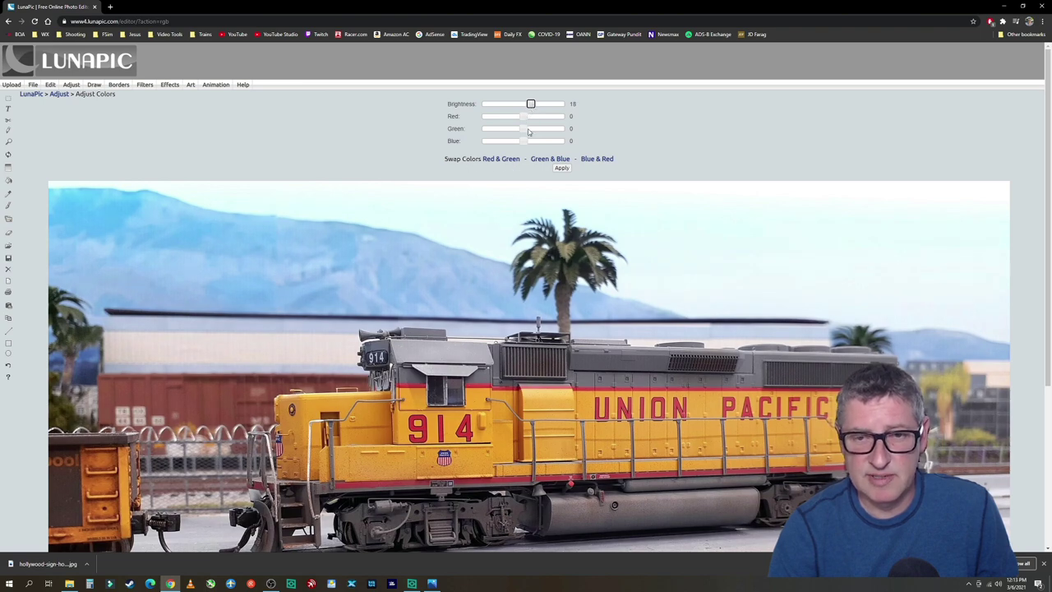
{"action": "scroll", "coordinate": [616, 328], "scroll_direction": "down", "scroll_amount": 3}
{"action": "scroll", "coordinate": [616, 326], "scroll_direction": "up", "scroll_amount": 2}
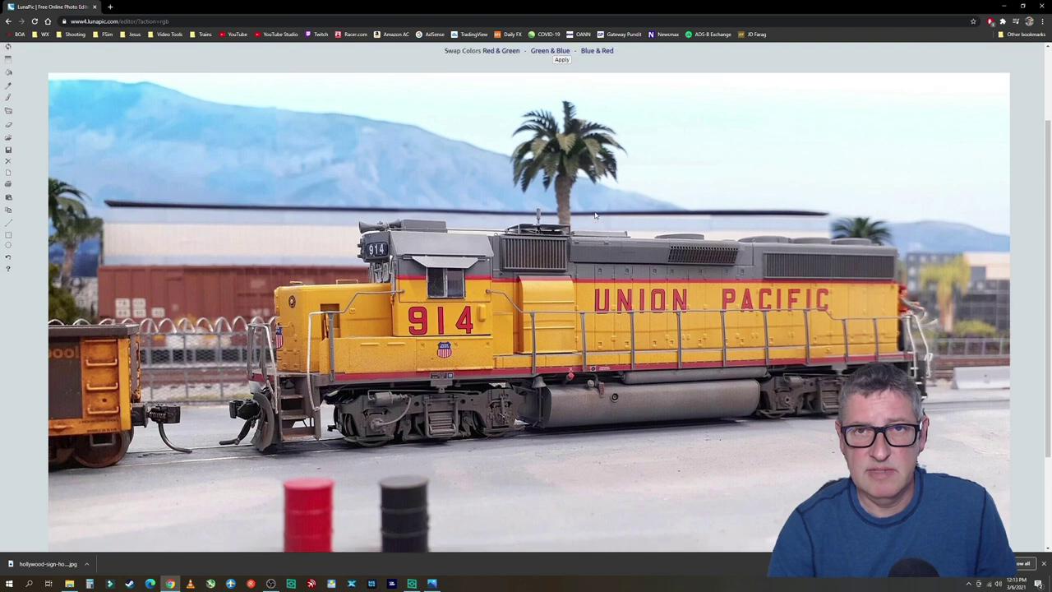
{"action": "scroll", "coordinate": [595, 215], "scroll_direction": "up", "scroll_amount": 2}
{"action": "left_click", "coordinate": [564, 169]}
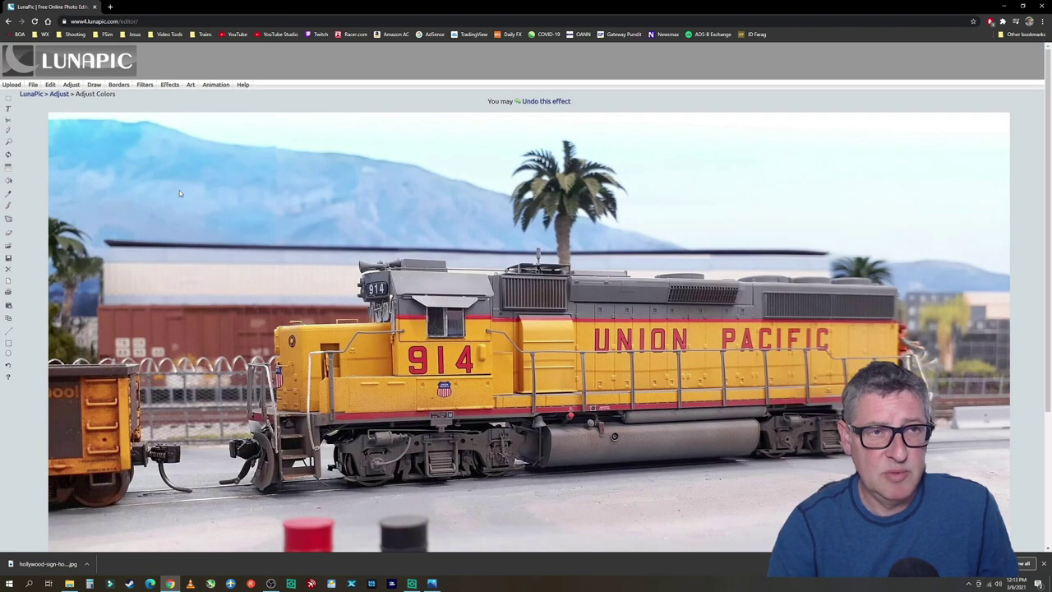
Start blending two images and upload socalscalemodels_header.png from the TRAIN folder as the overlay for the locomotive photo
{"action": "mouse_move", "coordinate": [171, 87]}
{"action": "left_click", "coordinate": [181, 105]}
{"action": "left_click", "coordinate": [479, 145]}
{"action": "left_click", "coordinate": [34, 163]}
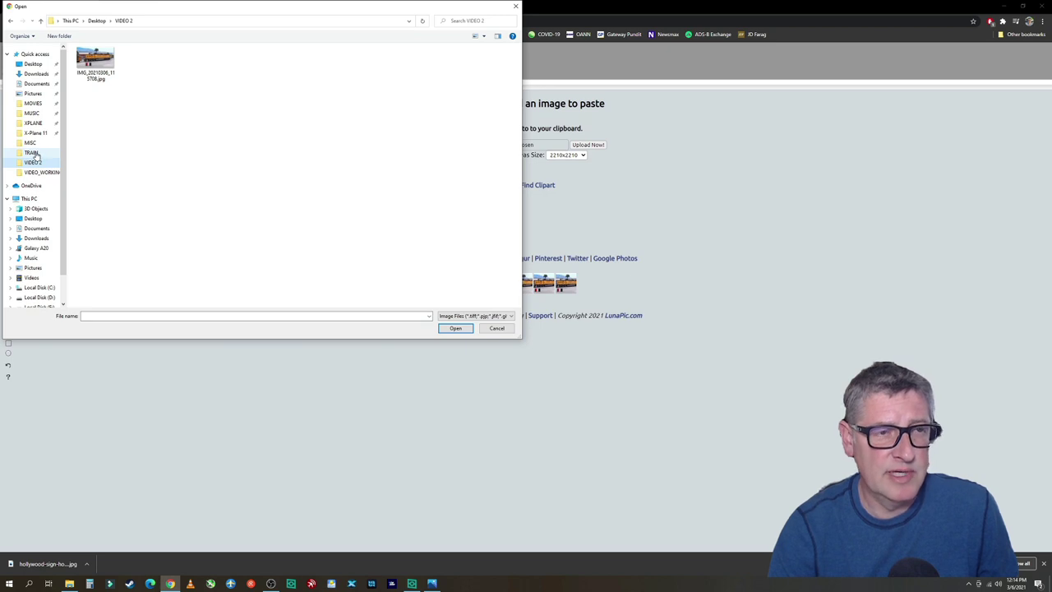
{"action": "left_click", "coordinate": [33, 153]}
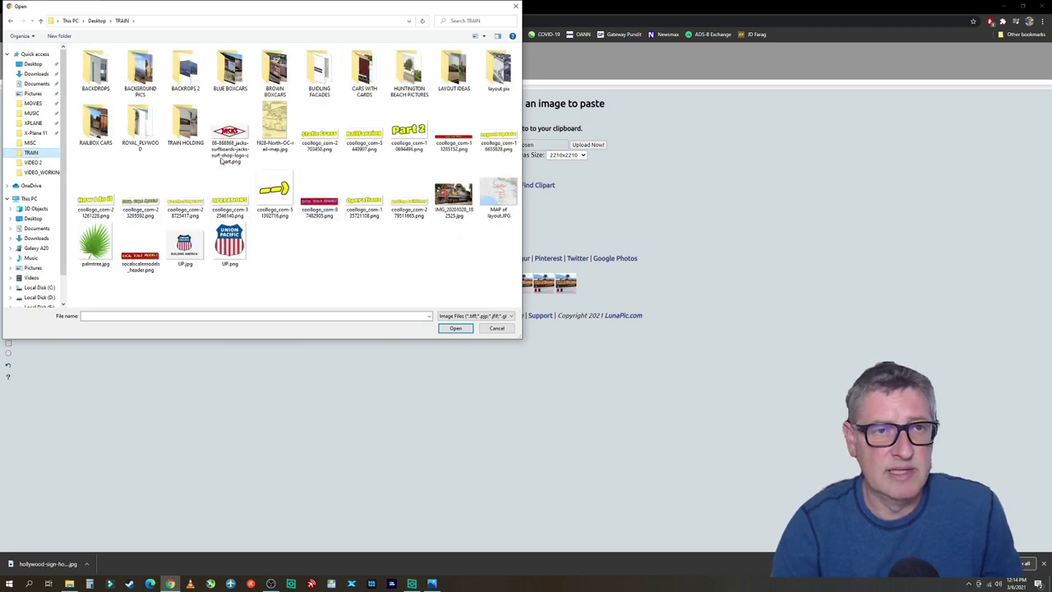
{"action": "left_click", "coordinate": [145, 257]}
{"action": "double_click", "coordinate": [147, 254]}
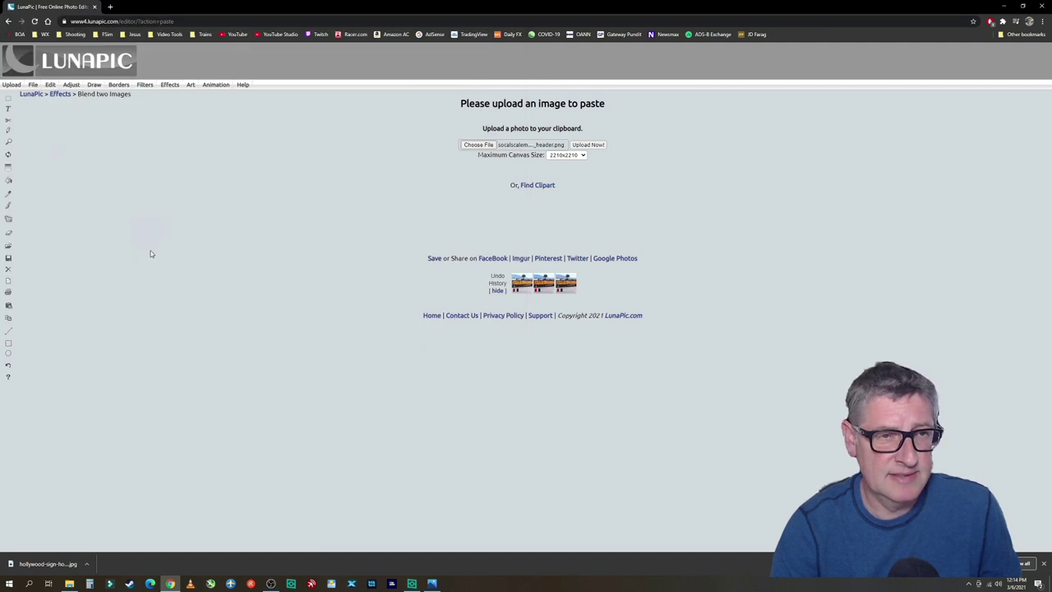
{"action": "left_click", "coordinate": [588, 144]}
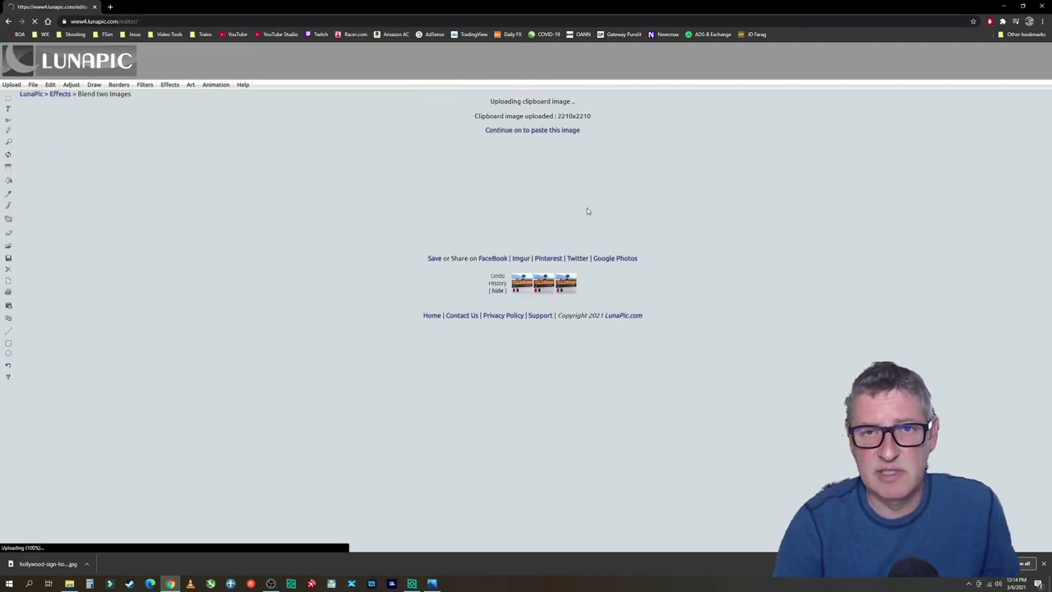
{"action": "left_click", "coordinate": [521, 133]}
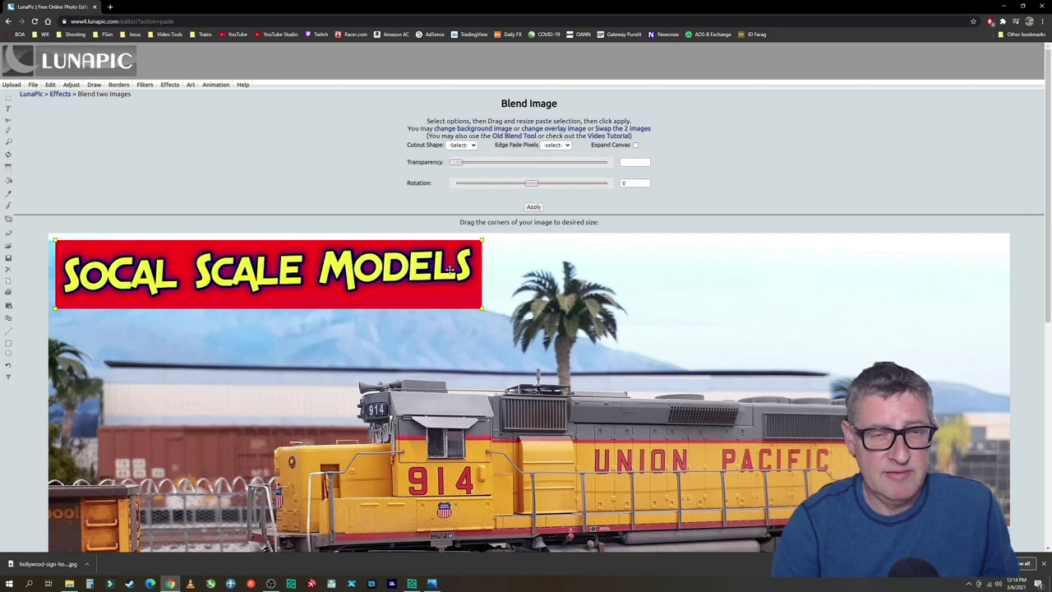
Rotate the SoCal Scale Models banner to -90 and move it into the photo's upper-left corner
{"action": "left_click_drag", "start_coordinate": [532, 185], "coordinate": [496, 190]}
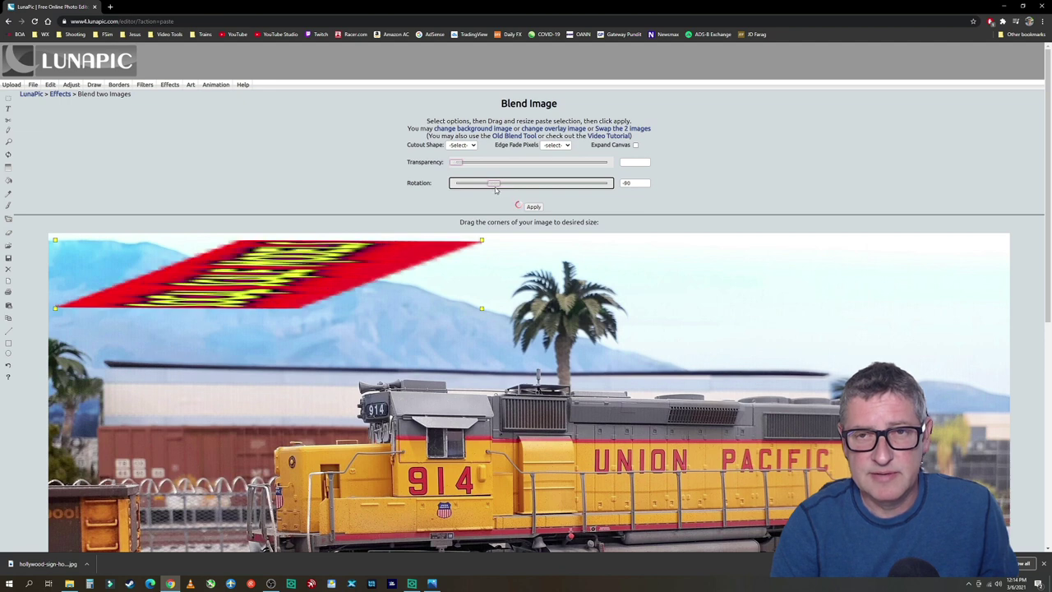
{"action": "scroll", "coordinate": [411, 189], "scroll_direction": "down", "scroll_amount": 3}
{"action": "scroll", "coordinate": [118, 164], "scroll_direction": "up", "scroll_amount": 1}
{"action": "left_click_drag", "start_coordinate": [118, 164], "coordinate": [110, 158]}
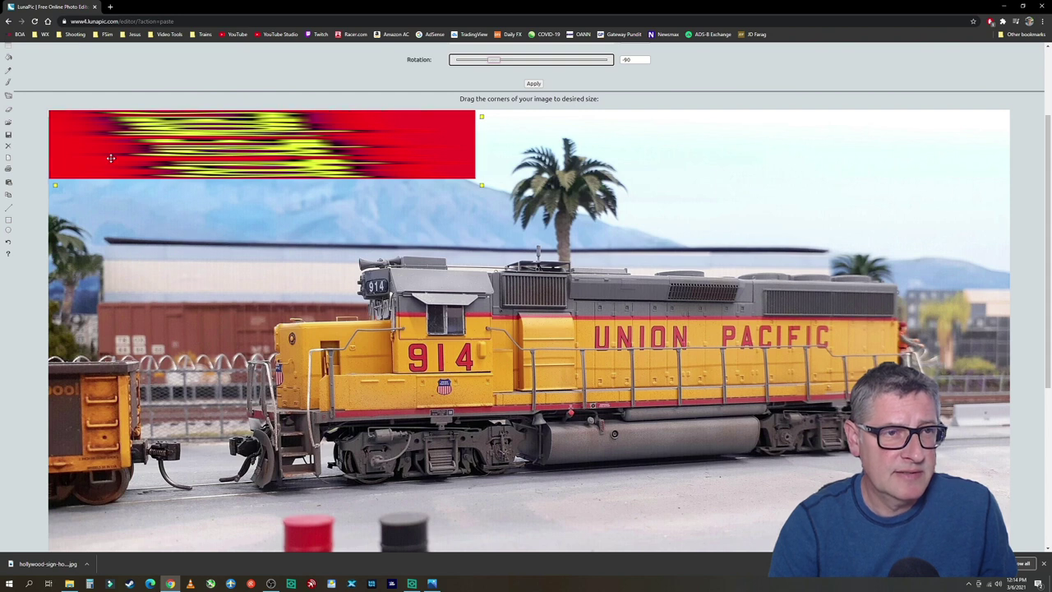
Resize the rotated banner into a narrow vertical strip spanning the photo's full left edge and apply the blend
{"action": "scroll", "coordinate": [452, 100], "scroll_direction": "down", "scroll_amount": 3}
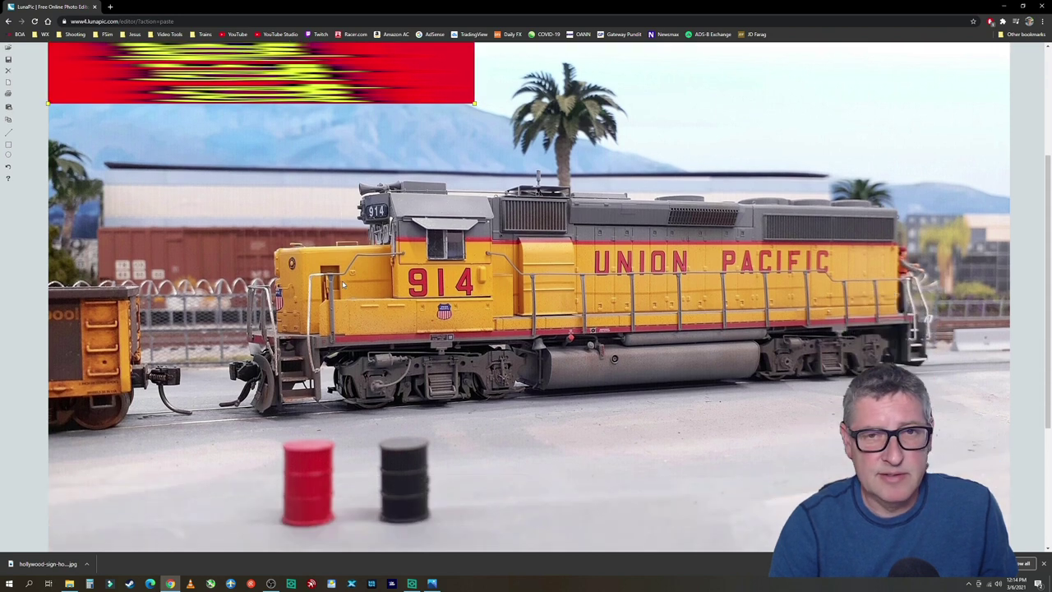
{"action": "left_click_drag", "start_coordinate": [473, 57], "coordinate": [136, 526]}
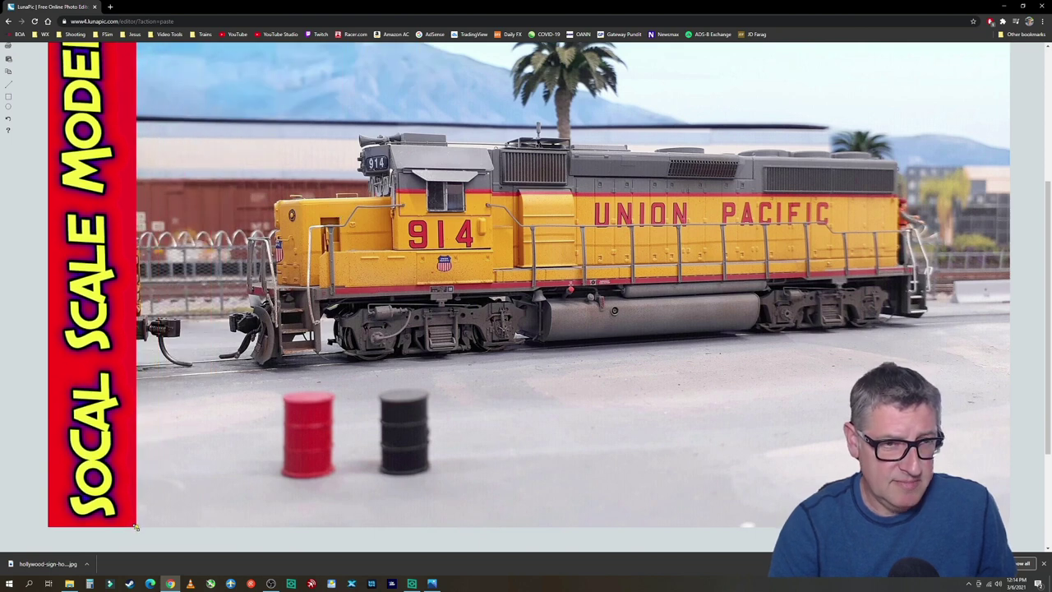
{"action": "left_click_drag", "start_coordinate": [136, 528], "coordinate": [130, 528]}
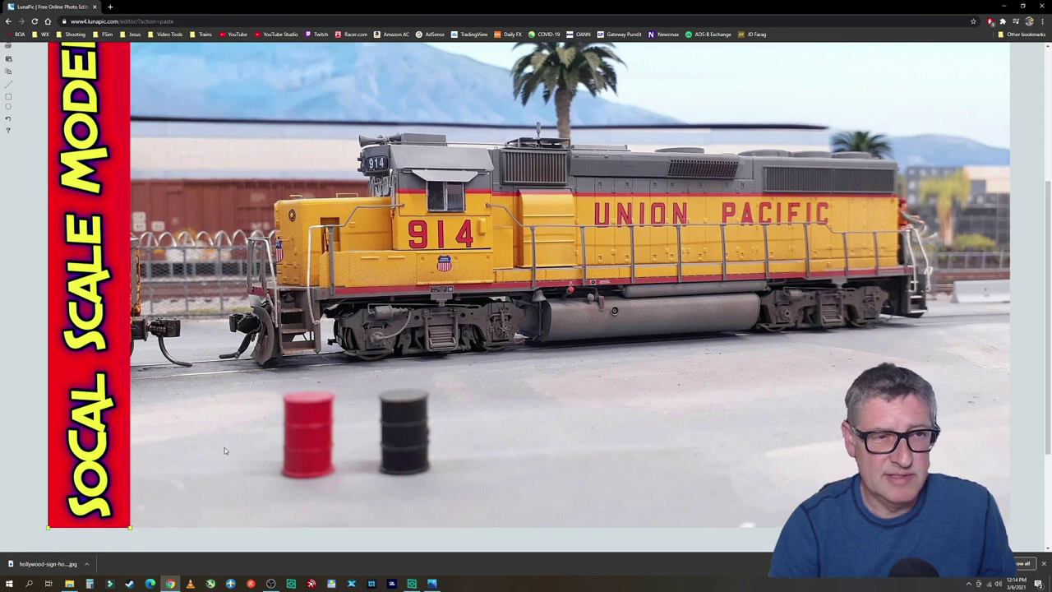
{"action": "scroll", "coordinate": [222, 448], "scroll_direction": "up", "scroll_amount": 4}
{"action": "scroll", "coordinate": [208, 447], "scroll_direction": "down", "scroll_amount": 3}
{"action": "scroll", "coordinate": [207, 448], "scroll_direction": "down", "scroll_amount": 2}
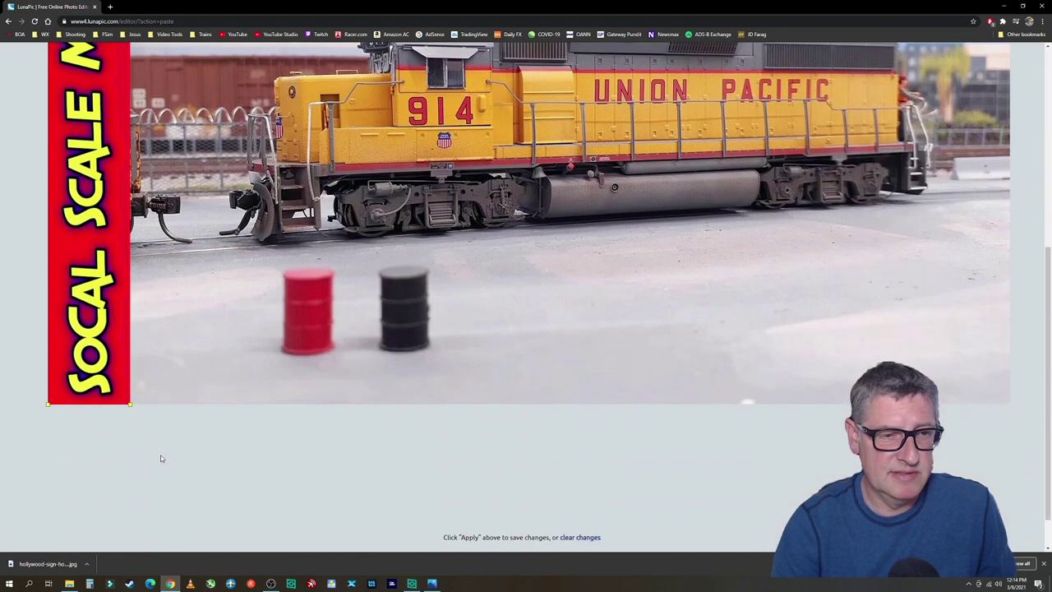
{"action": "scroll", "coordinate": [147, 431], "scroll_direction": "up", "scroll_amount": 3}
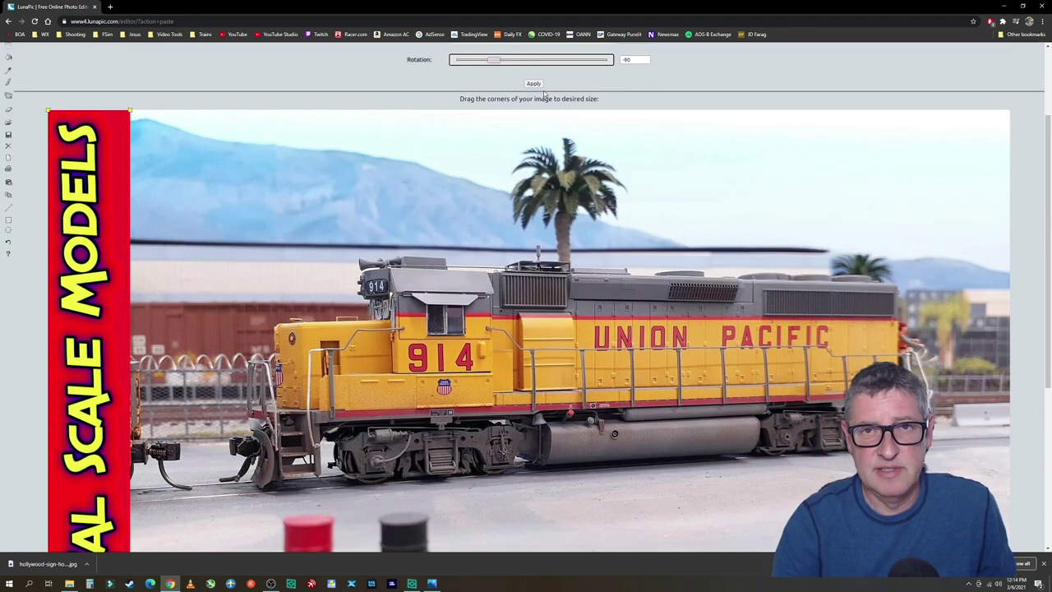
{"action": "left_click", "coordinate": [534, 84]}
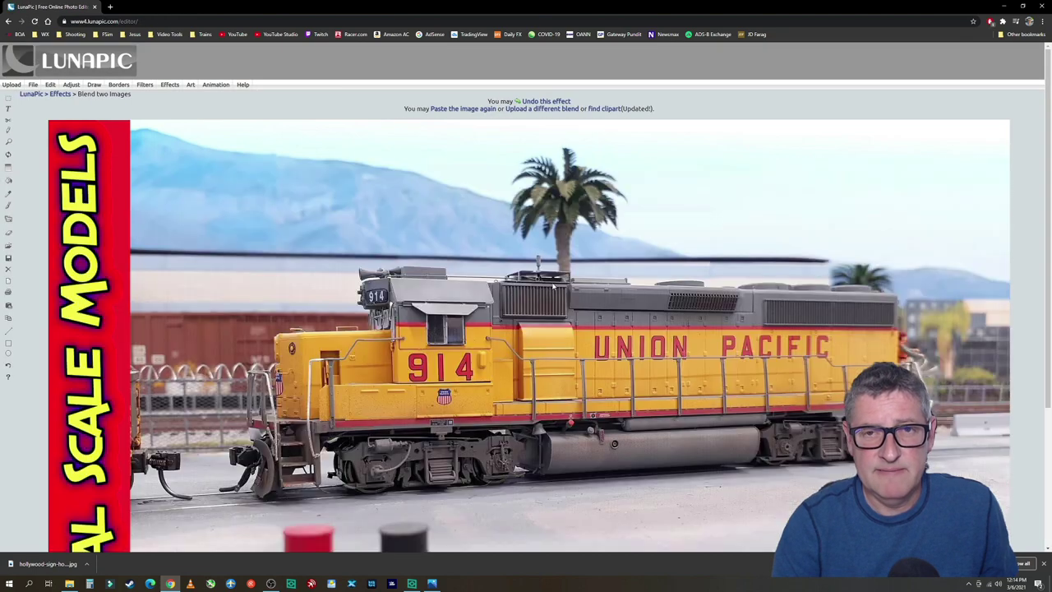
{"action": "scroll", "coordinate": [613, 357], "scroll_direction": "down", "scroll_amount": 3}
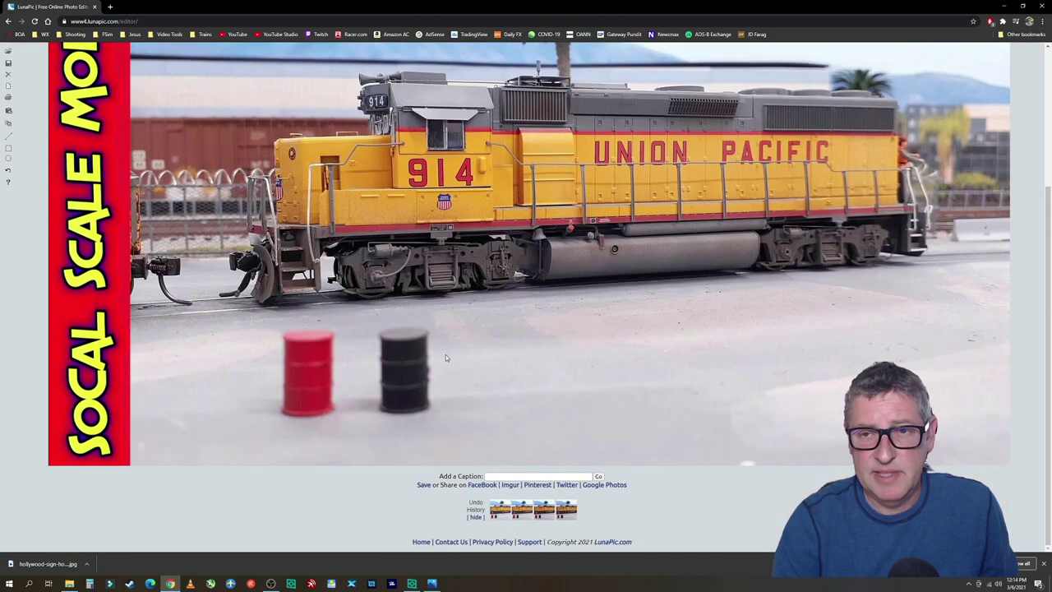
{"action": "scroll", "coordinate": [494, 363], "scroll_direction": "up", "scroll_amount": 3}
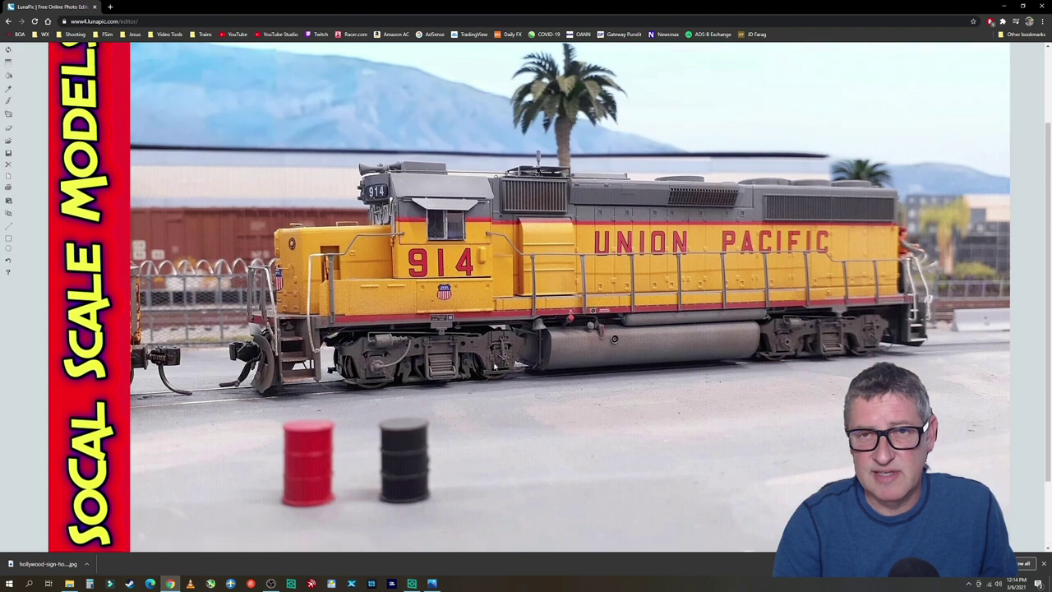
Start another two-image blend and replace the overlay with the Operations title, coollogo_com-135721108.png, from the TRAIN folder
{"action": "mouse_move", "coordinate": [119, 87]}
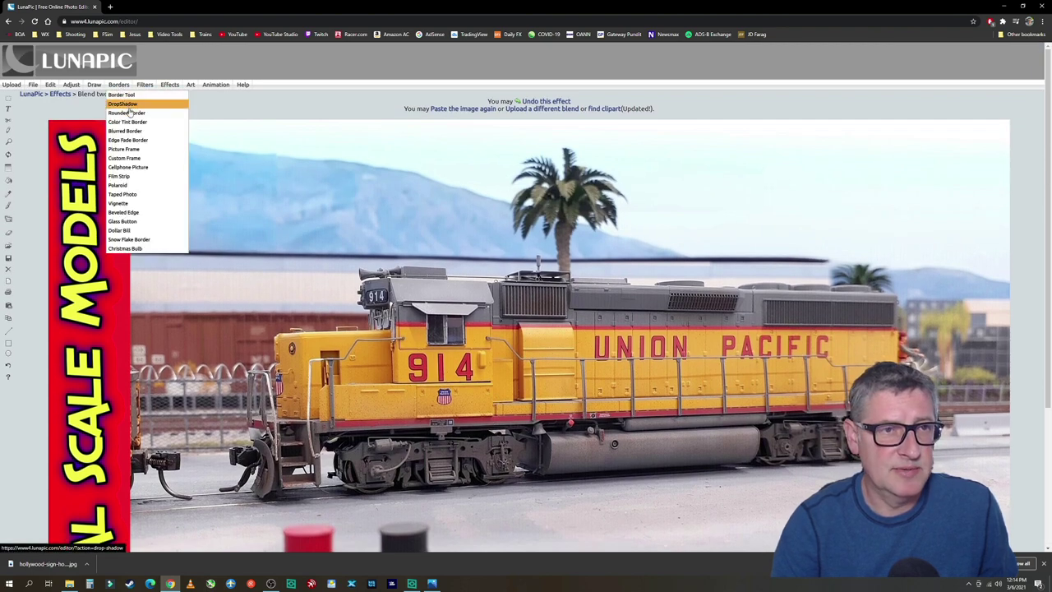
{"action": "mouse_move", "coordinate": [169, 86]}
{"action": "left_click", "coordinate": [176, 103]}
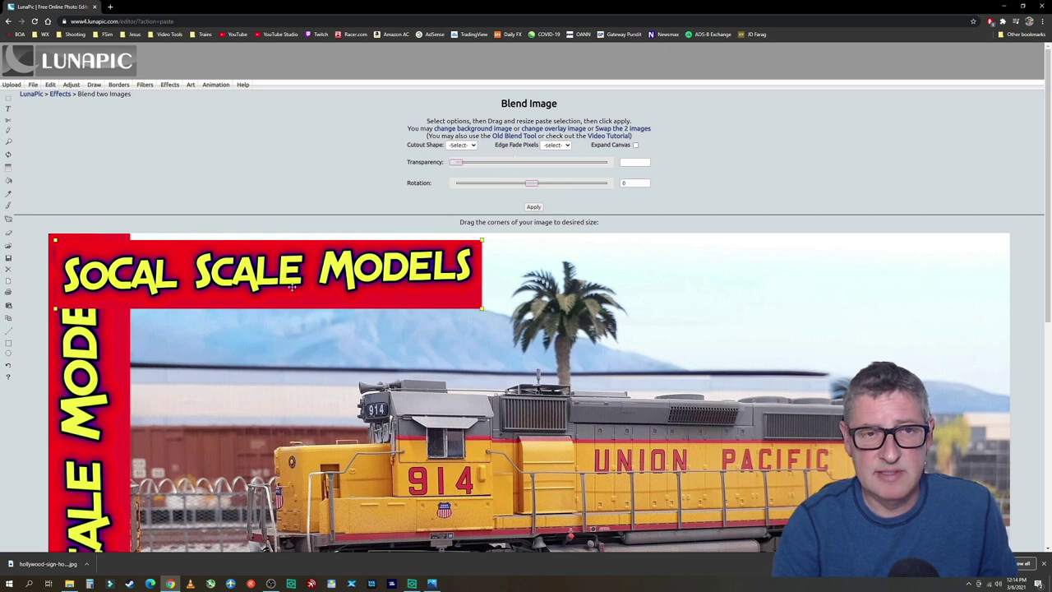
{"action": "left_click", "coordinate": [556, 133]}
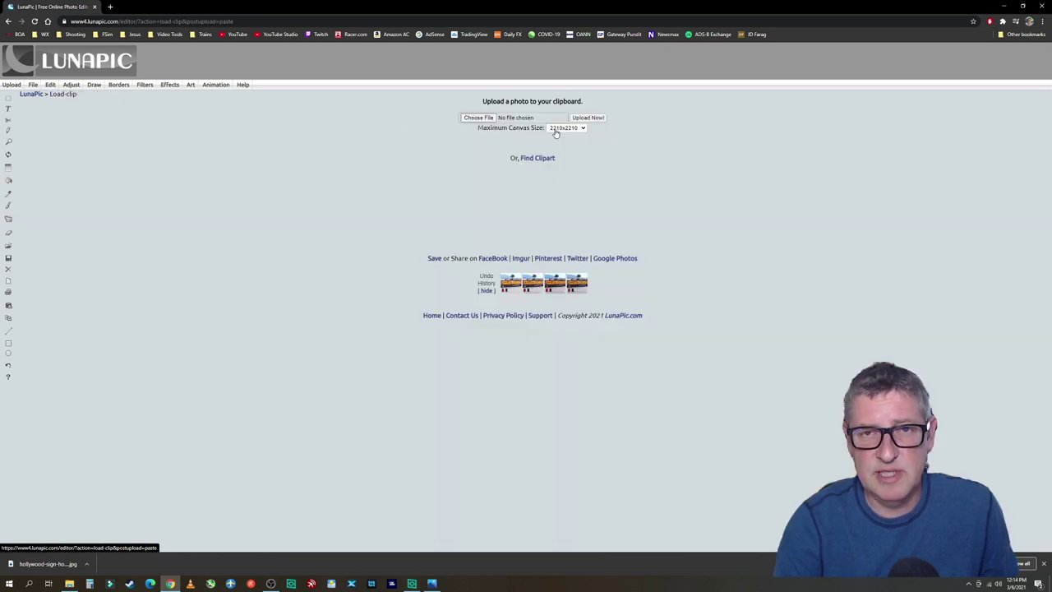
{"action": "left_click", "coordinate": [477, 118]}
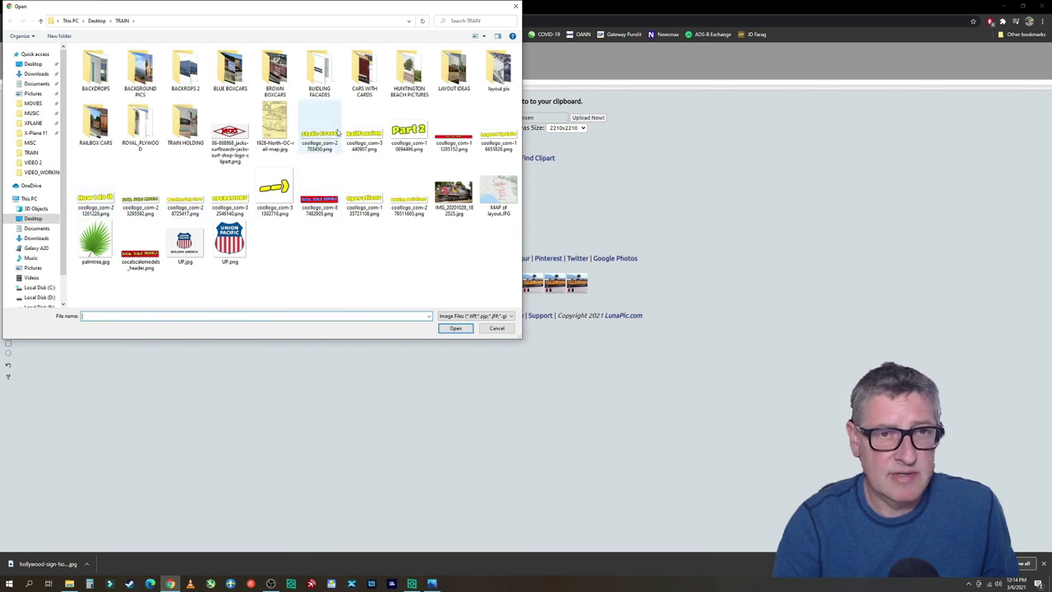
{"action": "double_click", "coordinate": [371, 208]}
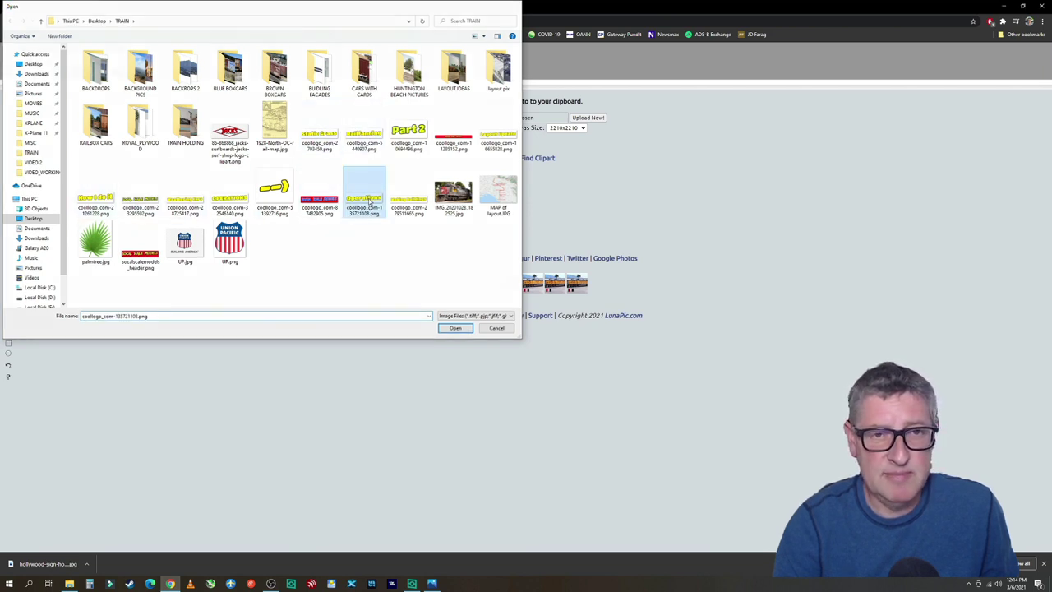
{"action": "left_click", "coordinate": [598, 119]}
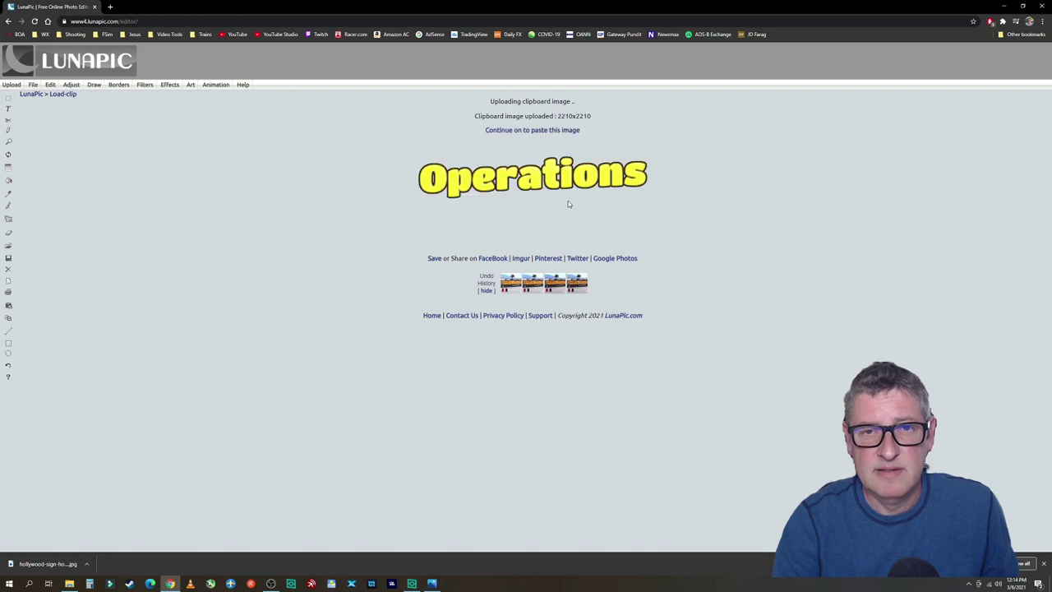
{"action": "left_click", "coordinate": [529, 131]}
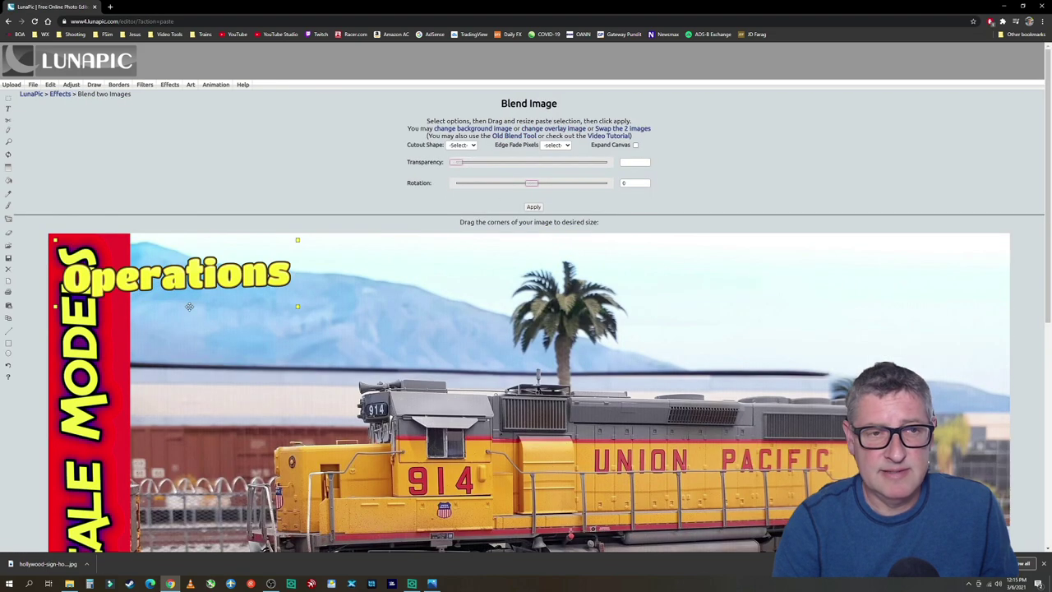
Enlarge the Operations title to about half the photo's width and place it below the locomotive, beside the barrels
{"action": "scroll", "coordinate": [205, 324], "scroll_direction": "down", "scroll_amount": 2}
{"action": "scroll", "coordinate": [204, 320], "scroll_direction": "down", "scroll_amount": 1}
{"action": "scroll", "coordinate": [204, 320], "scroll_direction": "down", "scroll_amount": 1}
{"action": "scroll", "coordinate": [204, 320], "scroll_direction": "up", "scroll_amount": 1}
{"action": "left_click_drag", "start_coordinate": [182, 79], "coordinate": [599, 478]}
{"action": "left_click_drag", "start_coordinate": [715, 432], "coordinate": [949, 339]}
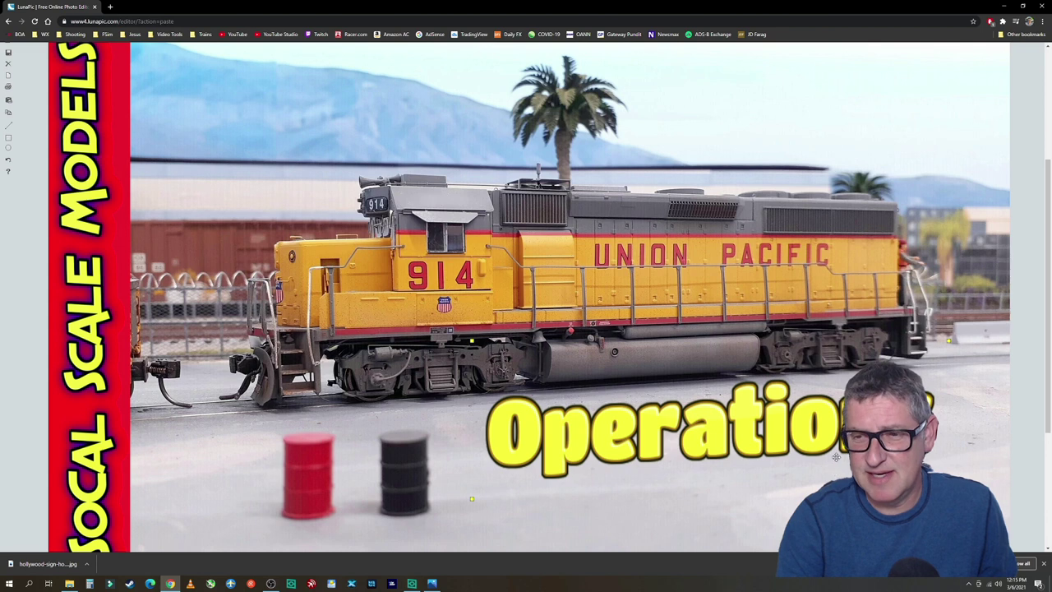
{"action": "left_click_drag", "start_coordinate": [771, 415], "coordinate": [834, 465]}
{"action": "scroll", "coordinate": [833, 465], "scroll_direction": "down", "scroll_amount": 2}
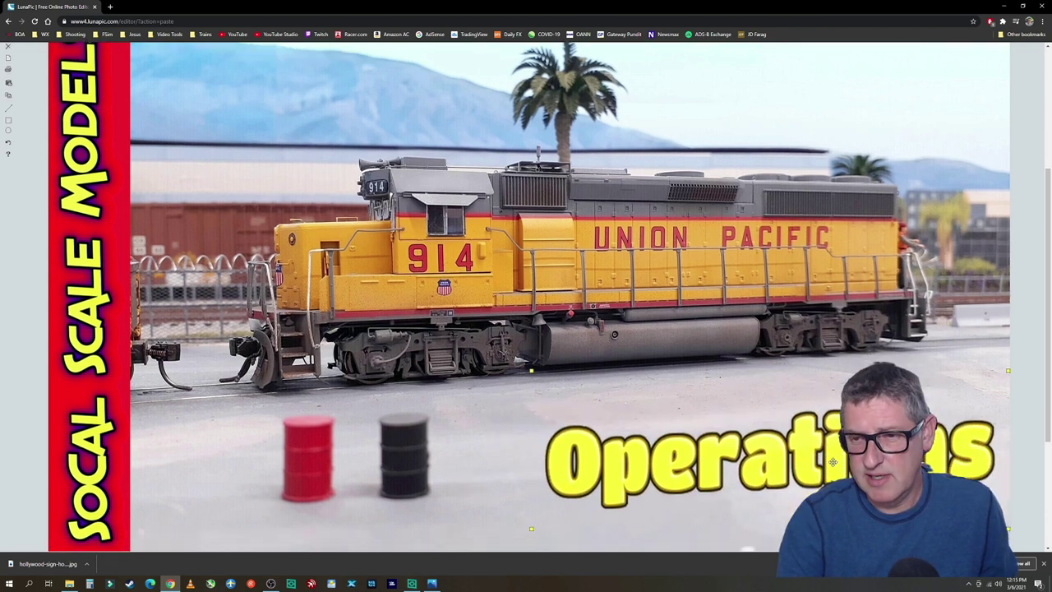
{"action": "left_click_drag", "start_coordinate": [860, 387], "coordinate": [791, 313]}
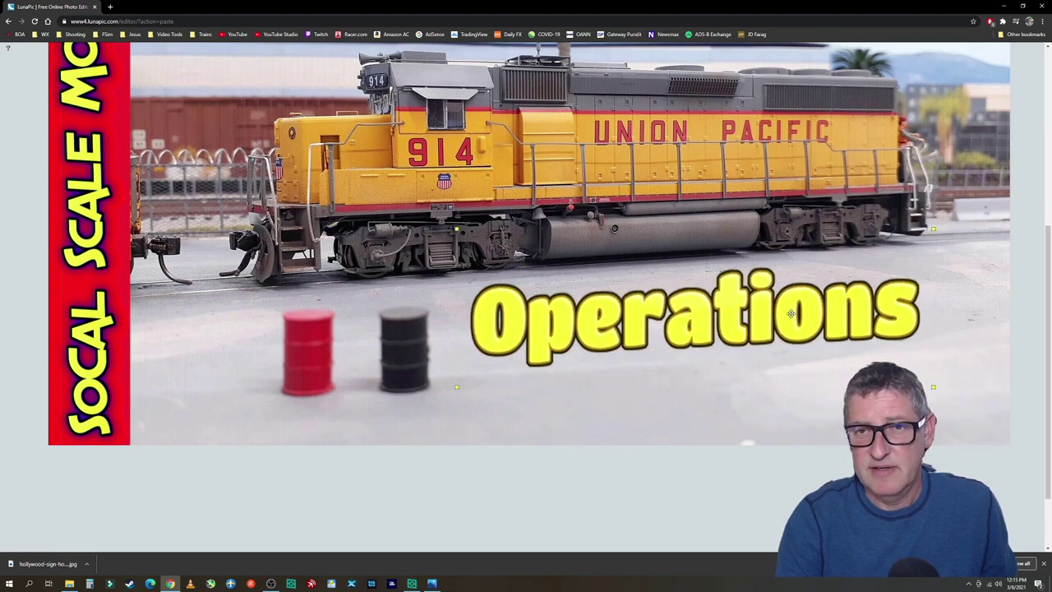
Check the Operations title's placement across the whole photo and apply the blend
{"action": "scroll", "coordinate": [791, 313], "scroll_direction": "up", "scroll_amount": 4}
{"action": "scroll", "coordinate": [778, 448], "scroll_direction": "down", "scroll_amount": 4}
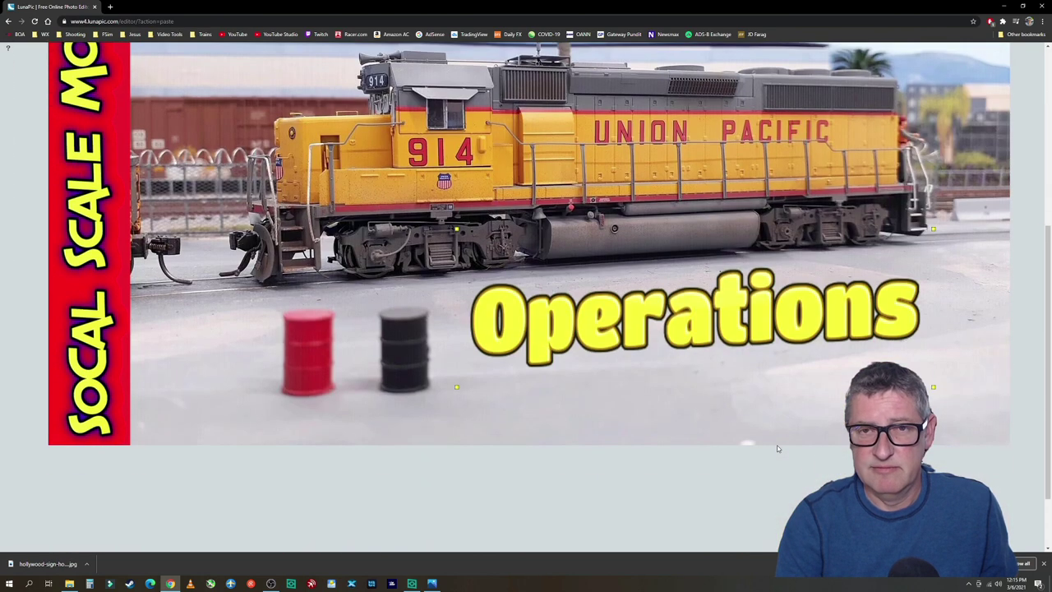
{"action": "scroll", "coordinate": [619, 152], "scroll_direction": "up", "scroll_amount": 3}
{"action": "left_click", "coordinate": [534, 84]}
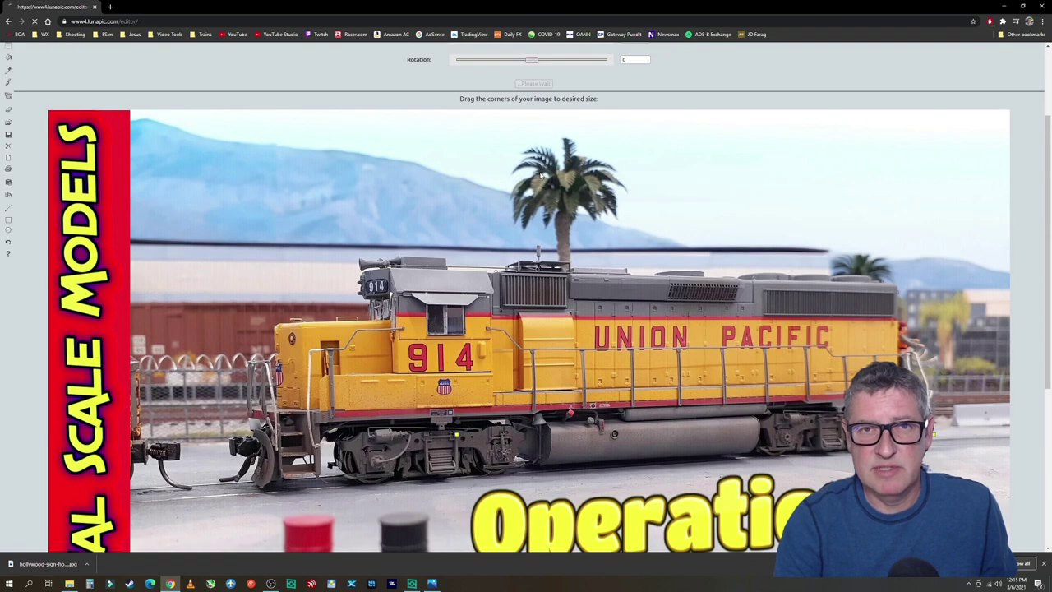
{"action": "scroll", "coordinate": [610, 335], "scroll_direction": "down", "scroll_amount": 2}
{"action": "scroll", "coordinate": [610, 335], "scroll_direction": "up", "scroll_amount": 3}
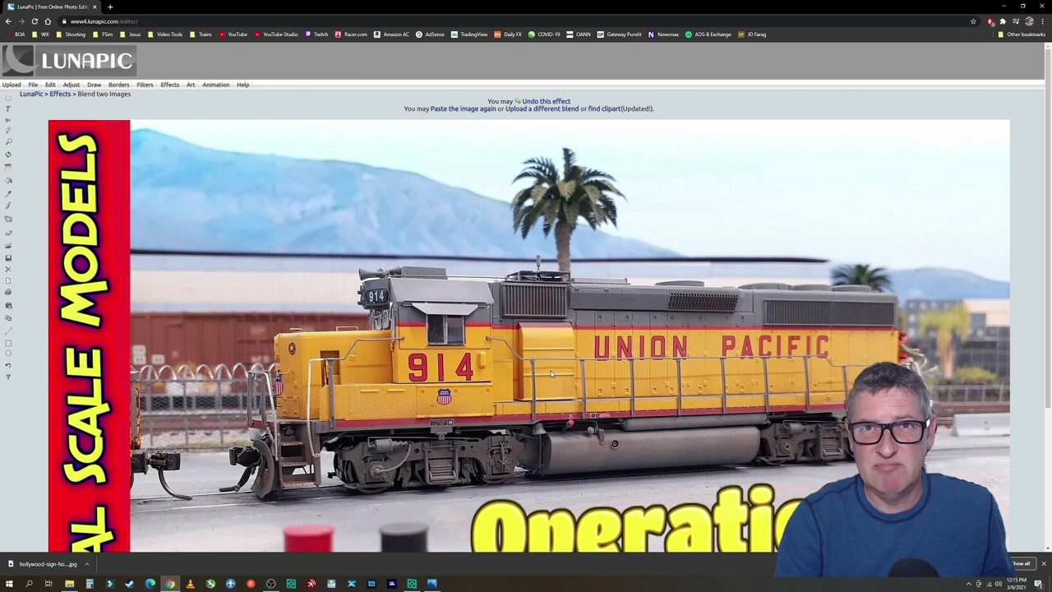
Start a third two-image blend and replace the overlay with the How I do it title, coollogo_com-21261228.png
{"action": "mouse_move", "coordinate": [169, 91]}
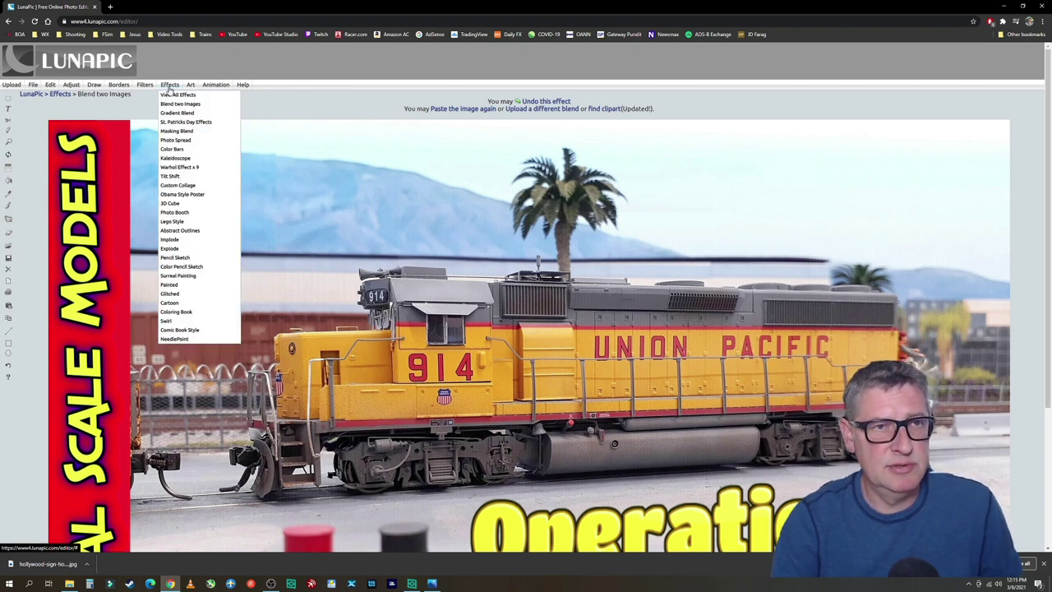
{"action": "left_click", "coordinate": [180, 104]}
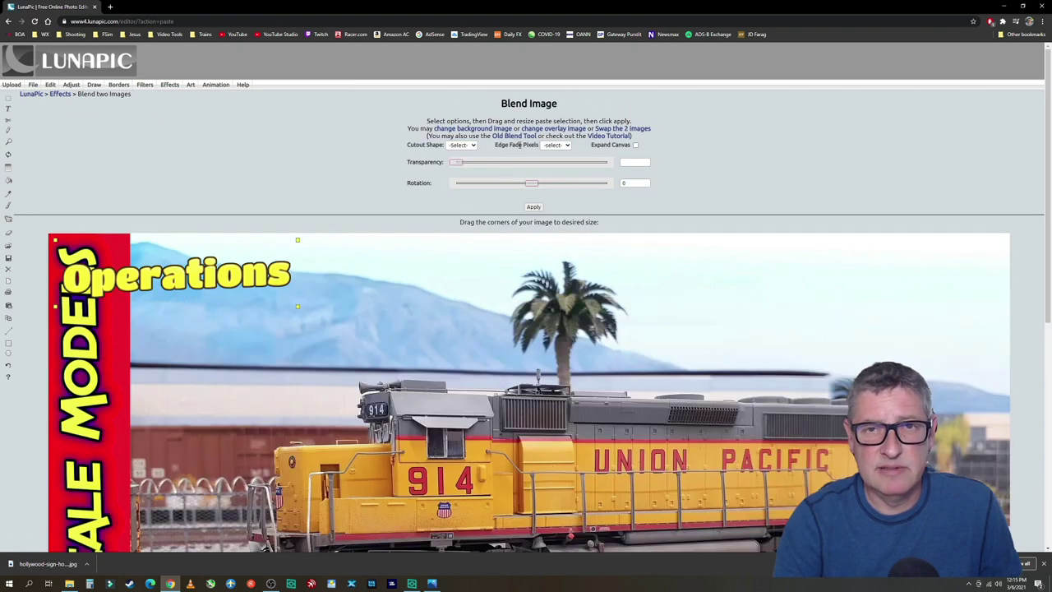
{"action": "left_click", "coordinate": [516, 136]}
{"action": "left_click", "coordinate": [478, 118]}
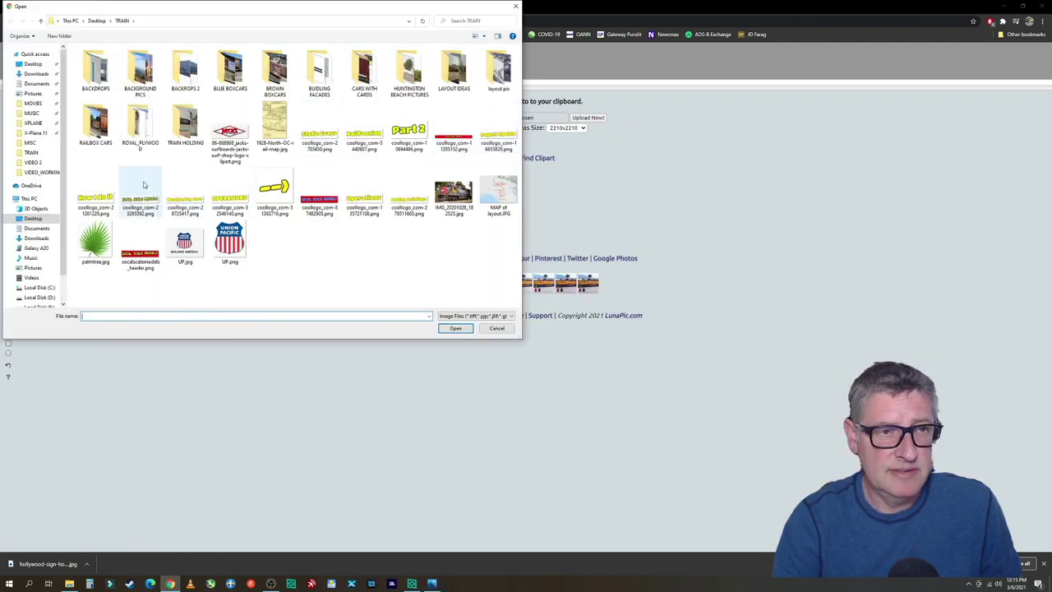
{"action": "double_click", "coordinate": [96, 197]}
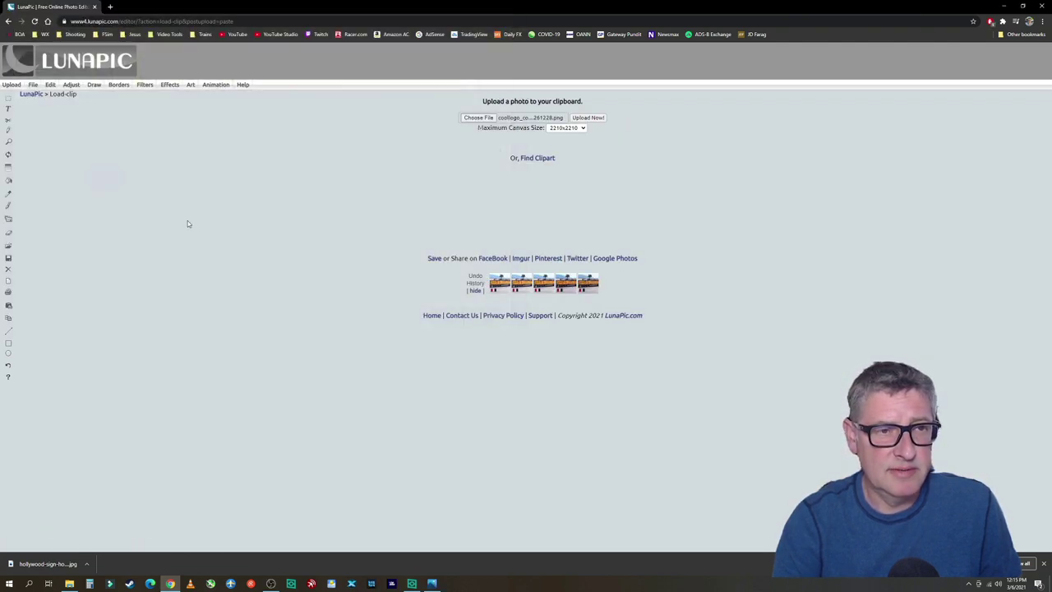
{"action": "left_click", "coordinate": [589, 118]}
{"action": "left_click", "coordinate": [532, 132]}
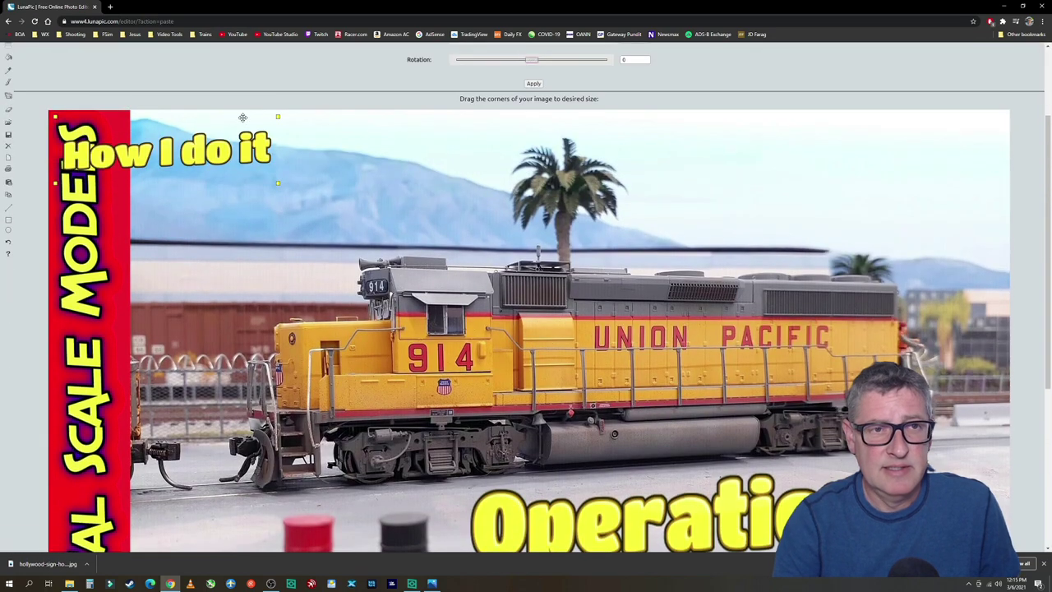
Enlarge the How I do it title and move it into the sky between the red banner and the palm tree
{"action": "left_click_drag", "start_coordinate": [242, 118], "coordinate": [353, 173]}
{"action": "left_click_drag", "start_coordinate": [405, 211], "coordinate": [581, 289]}
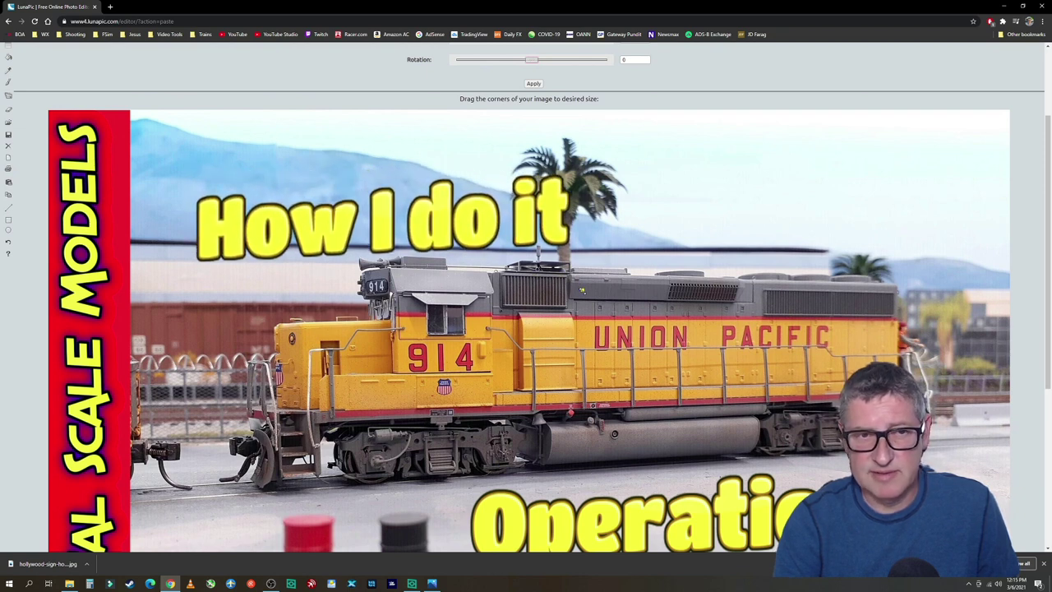
{"action": "left_click_drag", "start_coordinate": [458, 232], "coordinate": [401, 177]}
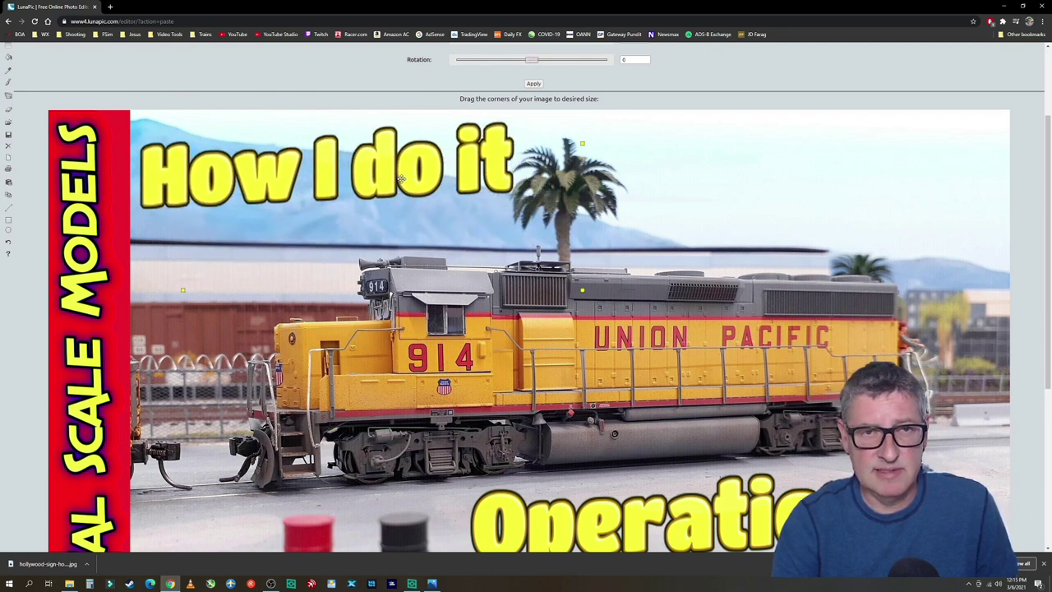
{"action": "scroll", "coordinate": [531, 183], "scroll_direction": "down", "scroll_amount": 3}
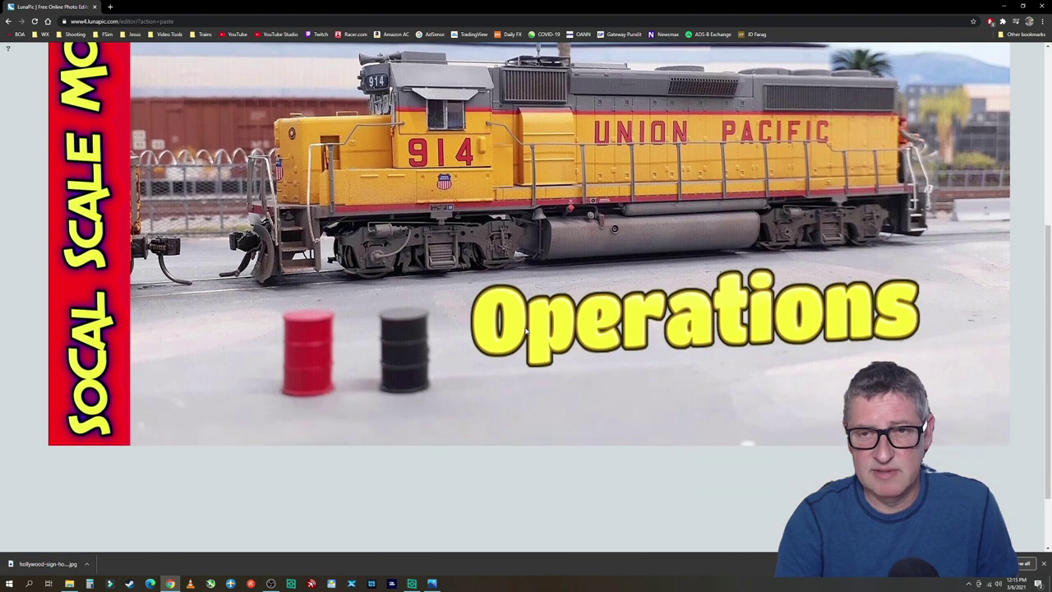
Shrink the How I do it title slightly so it clears the palm tree, lower it a little, and apply the blend
{"action": "scroll", "coordinate": [473, 204], "scroll_direction": "up", "scroll_amount": 3}
{"action": "left_click_drag", "start_coordinate": [526, 237], "coordinate": [515, 226]}
{"action": "left_click_drag", "start_coordinate": [420, 175], "coordinate": [420, 190]}
{"action": "scroll", "coordinate": [616, 547], "scroll_direction": "down", "scroll_amount": 2}
{"action": "scroll", "coordinate": [652, 494], "scroll_direction": "up", "scroll_amount": 3}
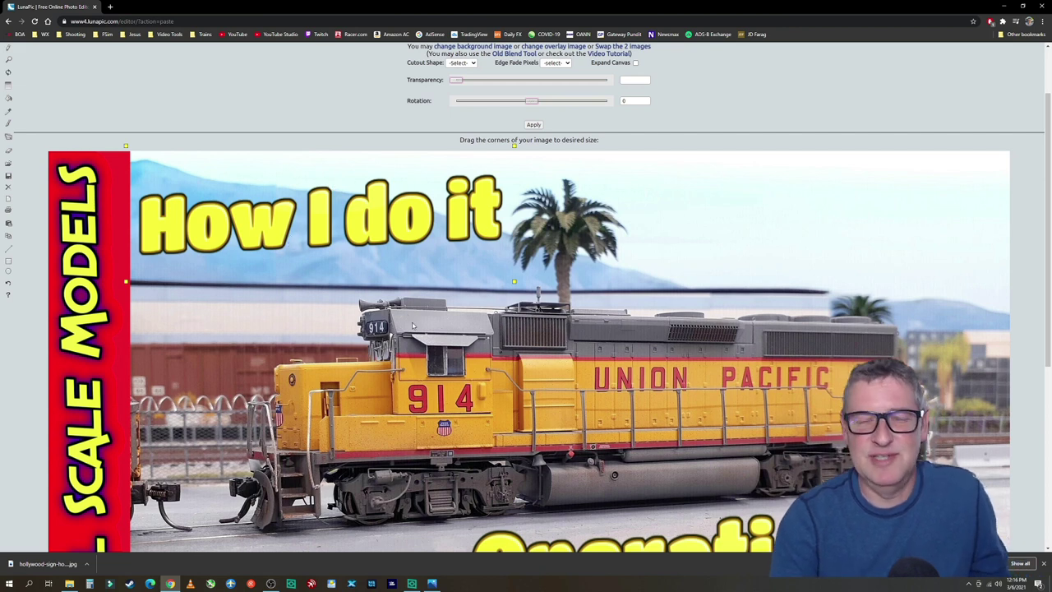
{"action": "left_click", "coordinate": [530, 125]}
Save the finished thumbnail image from the editor to the computer
{"action": "scroll", "coordinate": [539, 247], "scroll_direction": "down", "scroll_amount": 2}
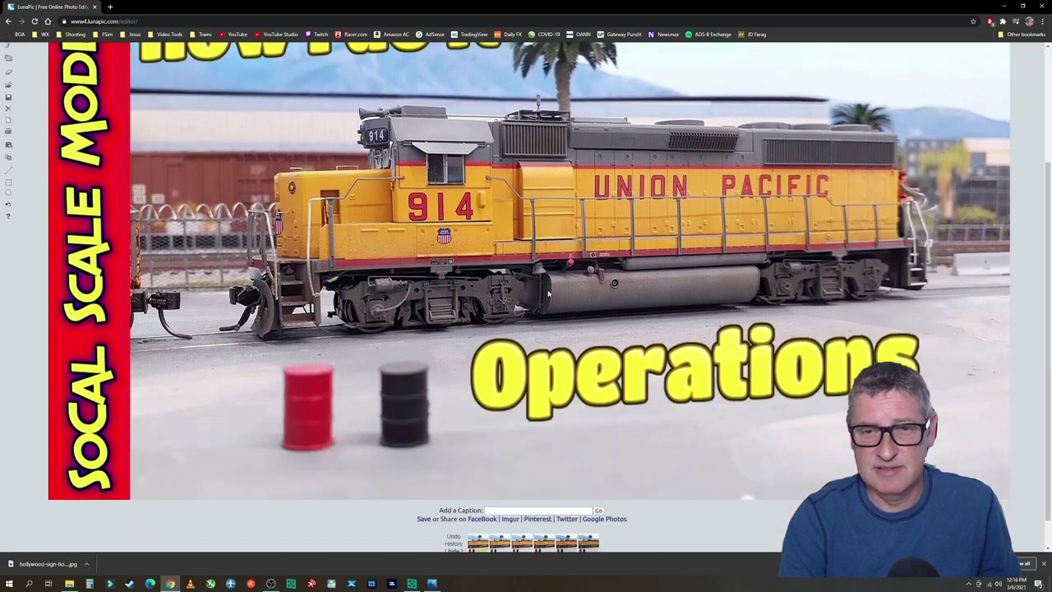
{"action": "scroll", "coordinate": [395, 428], "scroll_direction": "down", "scroll_amount": 1}
{"action": "left_click", "coordinate": [422, 485]}
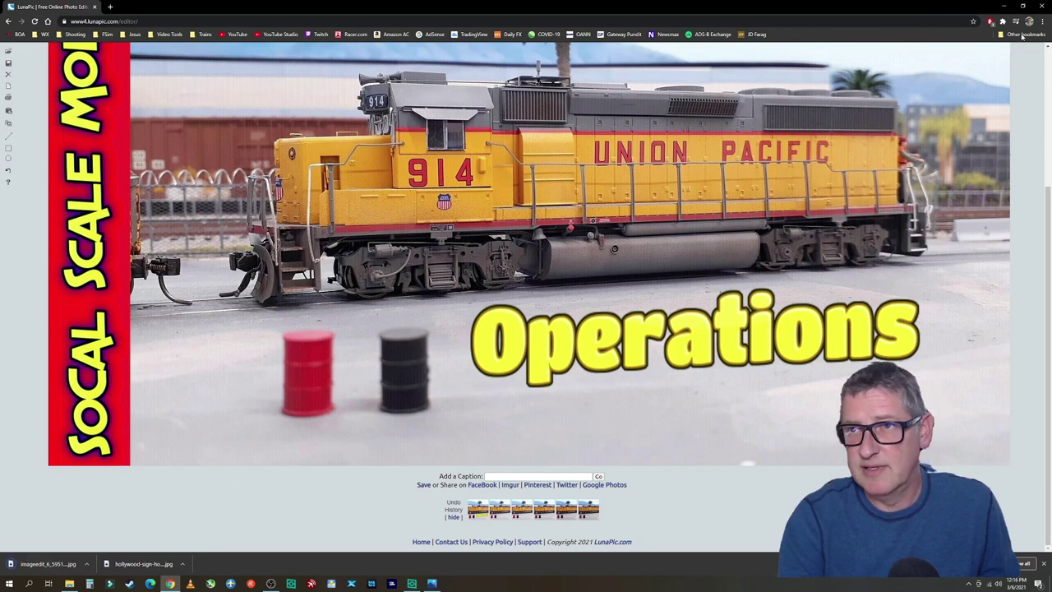
Put the downloaded thumbnail into the VIDEO 2 desktop folder, close the browser, and open the folder to check its contents
{"action": "left_click", "coordinate": [1023, 6]}
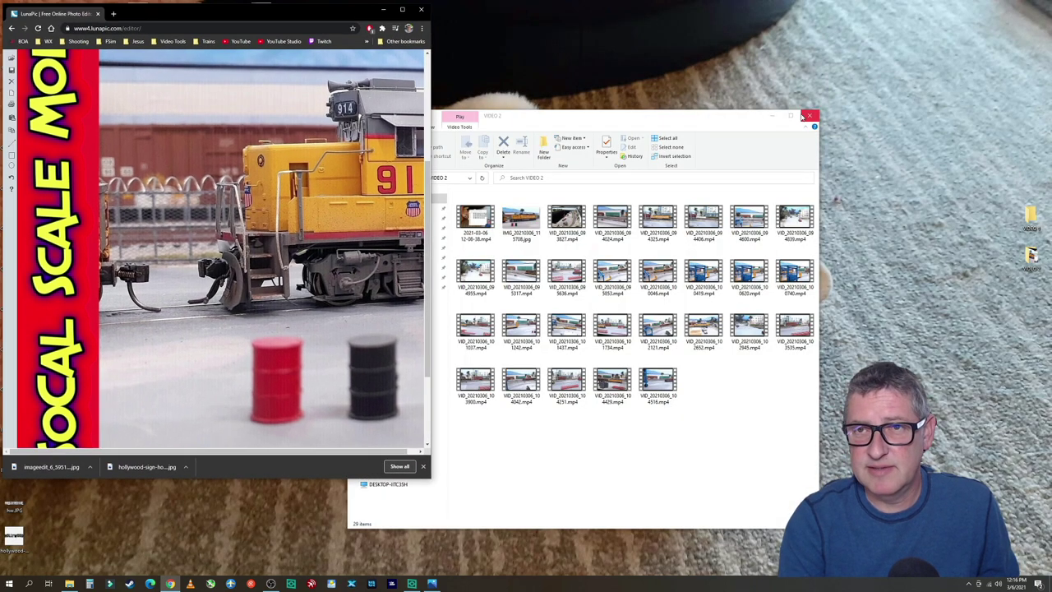
{"action": "left_click", "coordinate": [804, 117]}
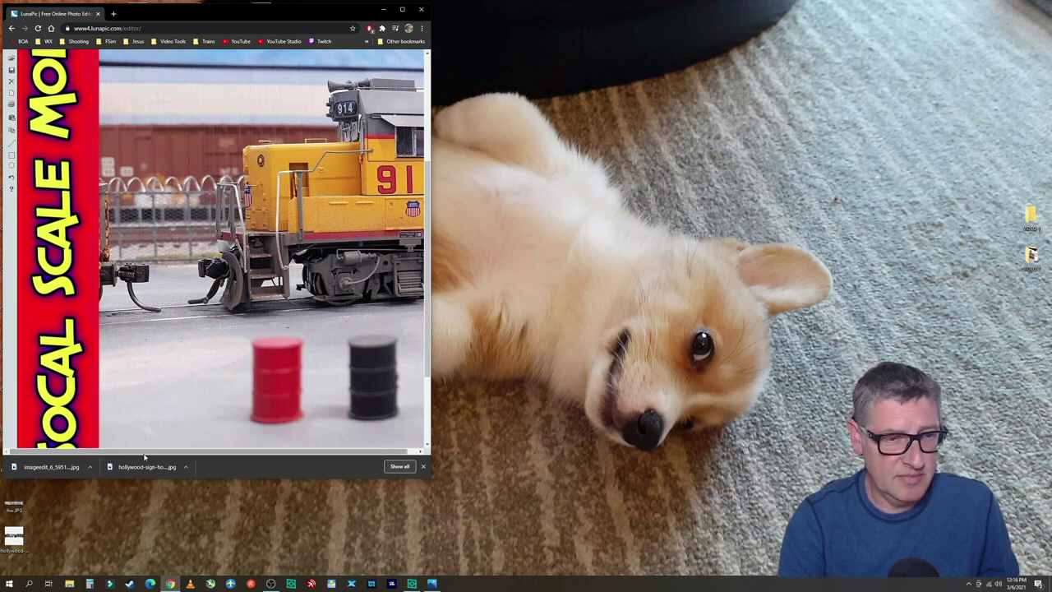
{"action": "left_click_drag", "start_coordinate": [50, 467], "coordinate": [674, 402]}
{"action": "left_click_drag", "start_coordinate": [995, 279], "coordinate": [1032, 257]}
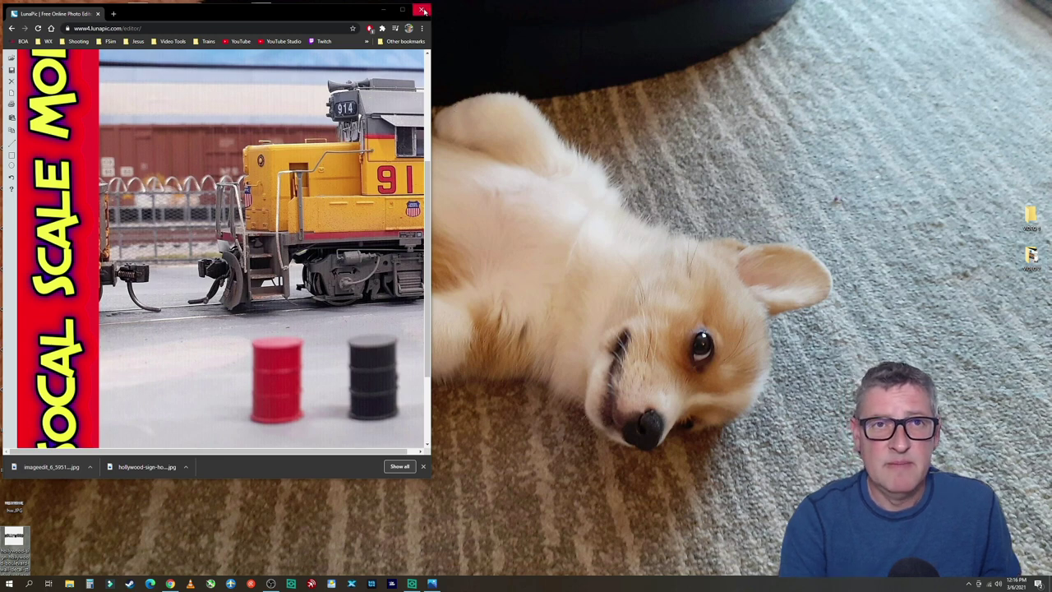
{"action": "left_click", "coordinate": [424, 11]}
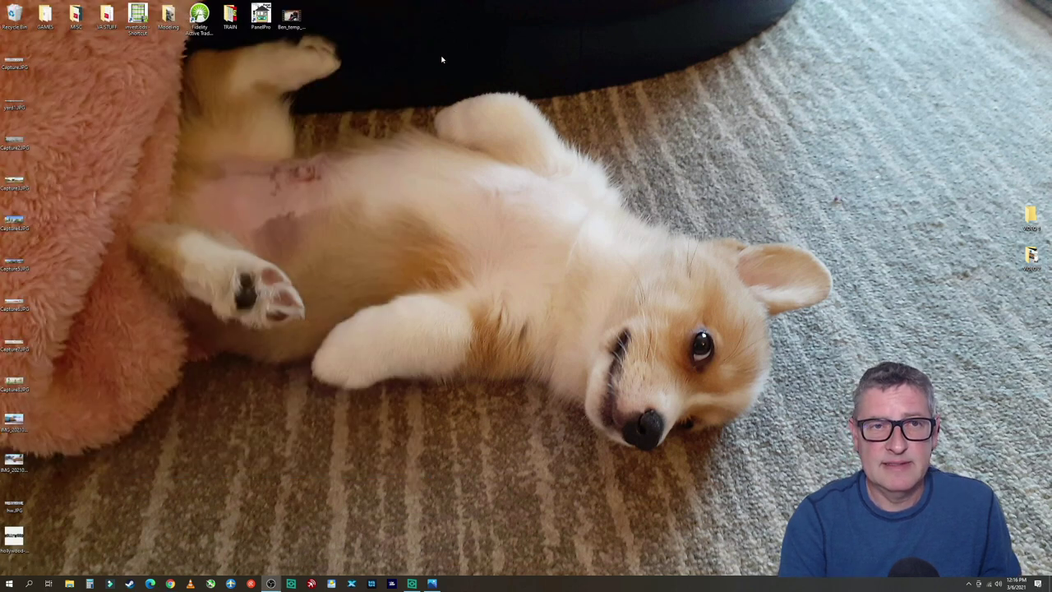
{"action": "double_click", "coordinate": [1033, 257]}
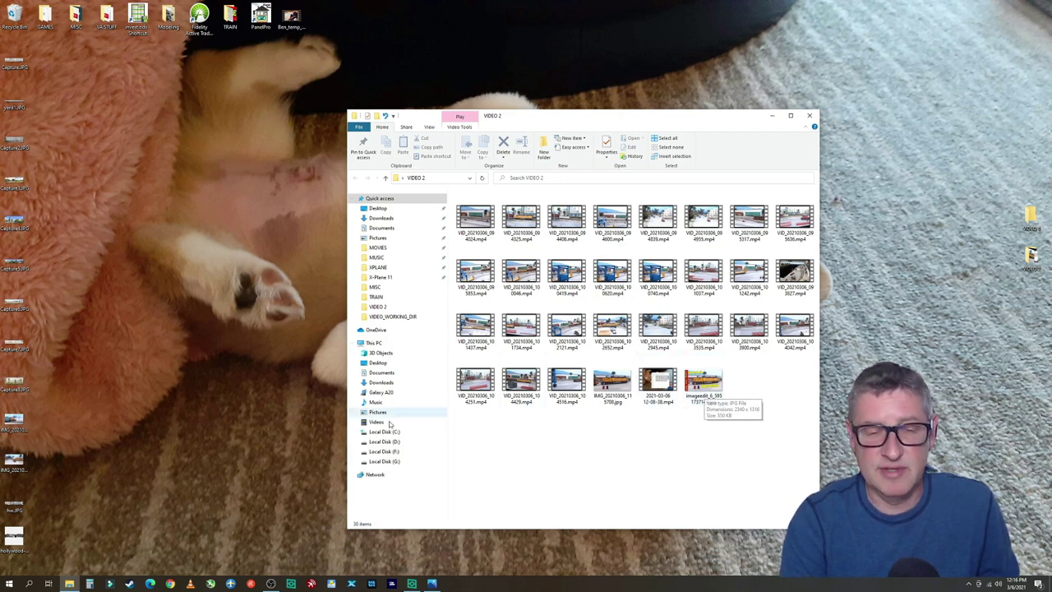
Start a new 16:9 widescreen project in Filmora 9 and import all files from the VIDEO 2 folder
{"action": "left_click", "coordinate": [111, 584]}
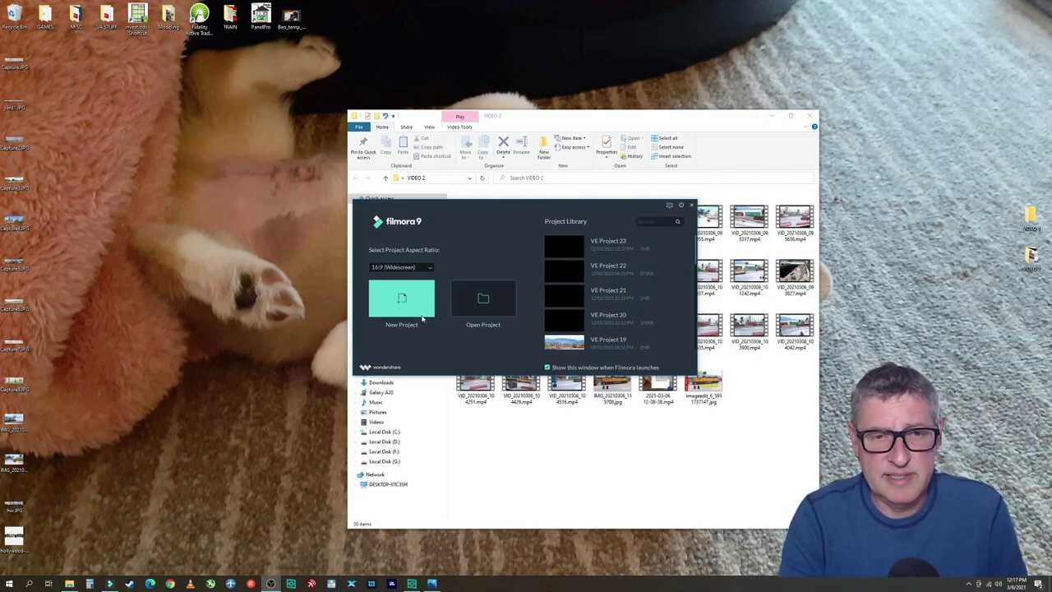
{"action": "left_click", "coordinate": [401, 299]}
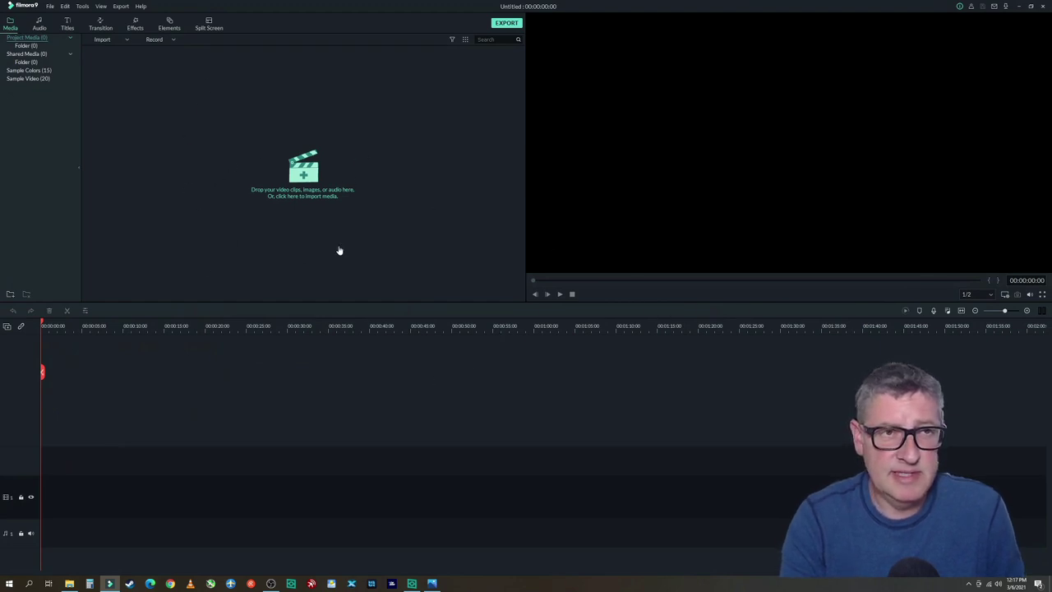
{"action": "left_click", "coordinate": [304, 177]}
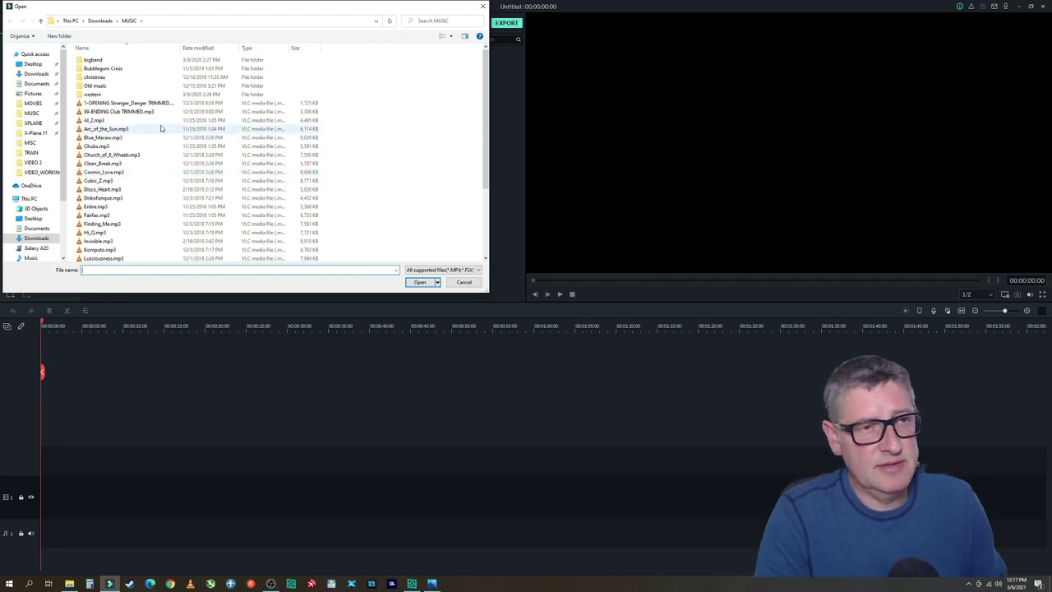
{"action": "left_click", "coordinate": [38, 163]}
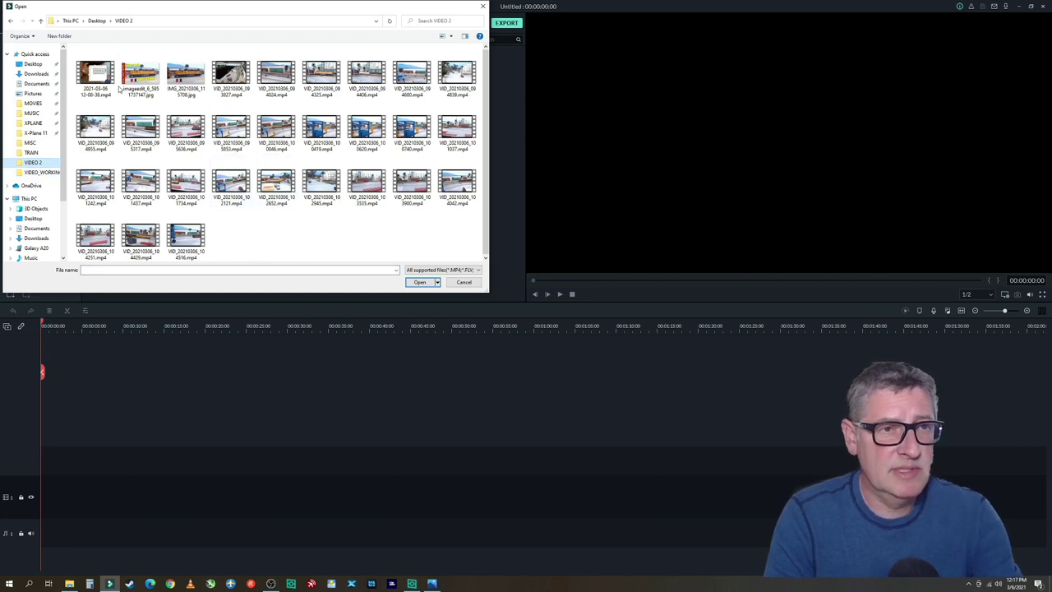
{"action": "left_click_drag", "start_coordinate": [471, 260], "coordinate": [74, 54]}
{"action": "left_click", "coordinate": [420, 282]}
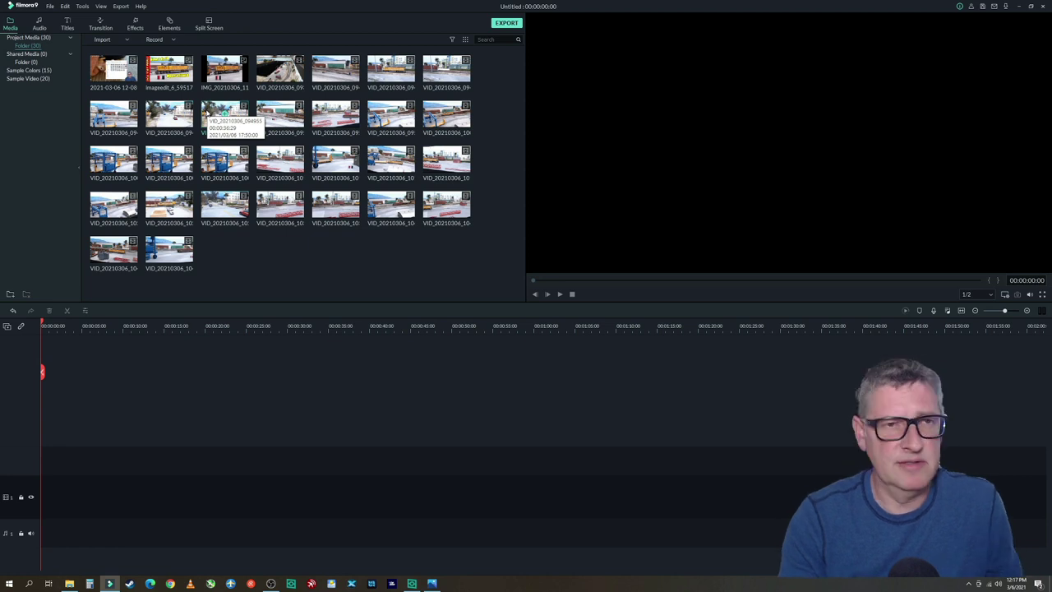
Place the finished thumbnail image at the start of the first video track
{"action": "left_click_drag", "start_coordinate": [181, 260], "coordinate": [46, 513]}
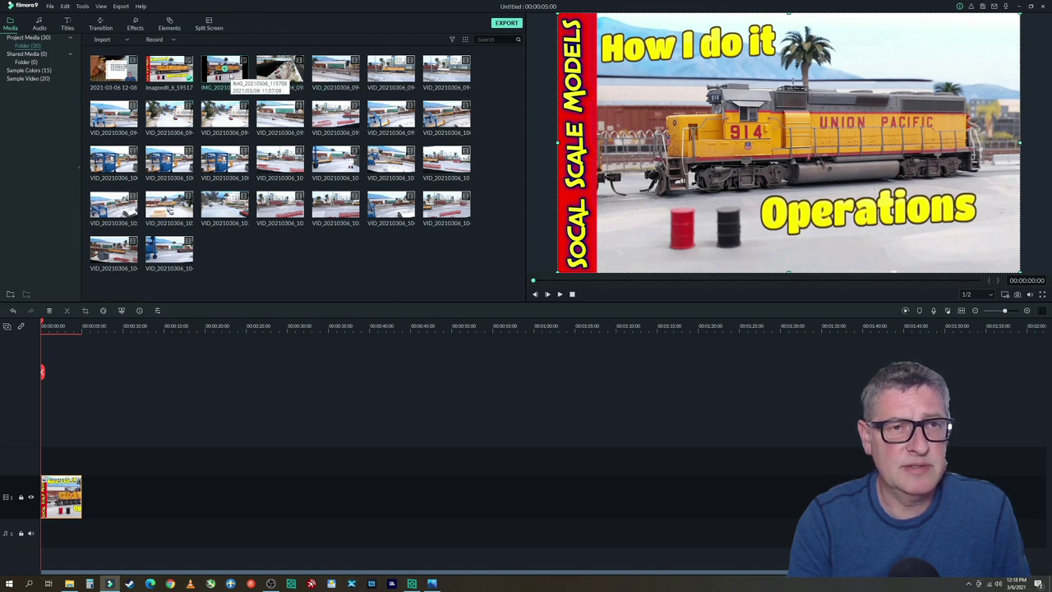
{"action": "left_click", "coordinate": [335, 72]}
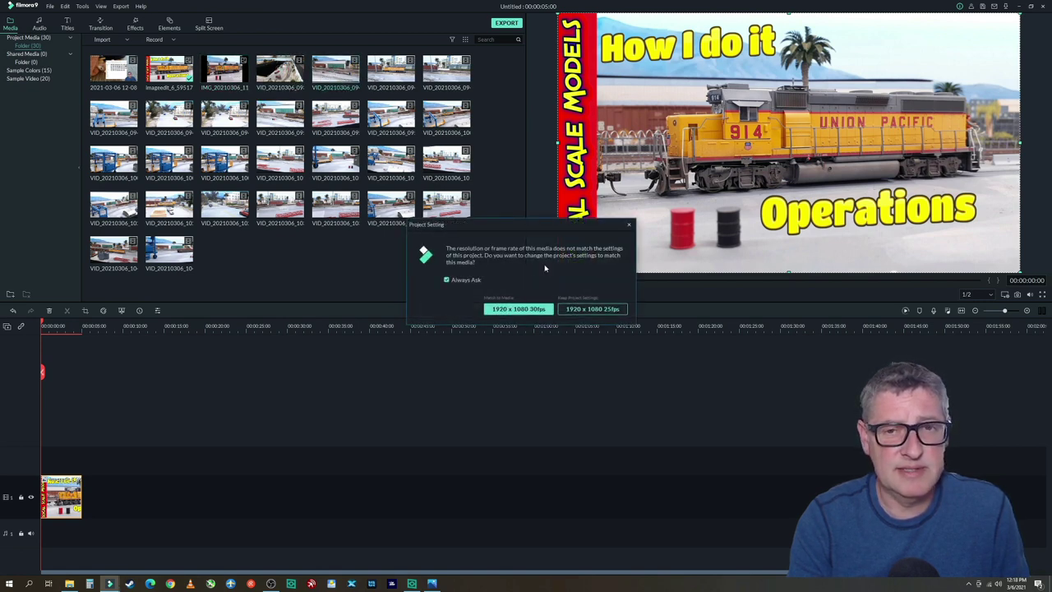
{"action": "left_click", "coordinate": [631, 227]}
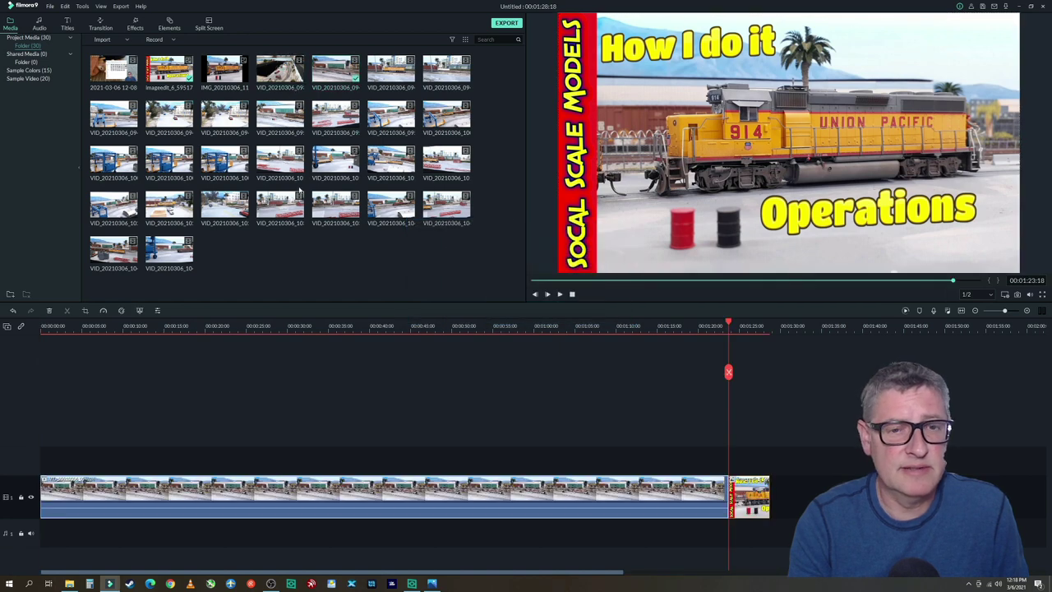
{"action": "left_click", "coordinate": [661, 489]}
{"action": "key", "text": "Delete"}
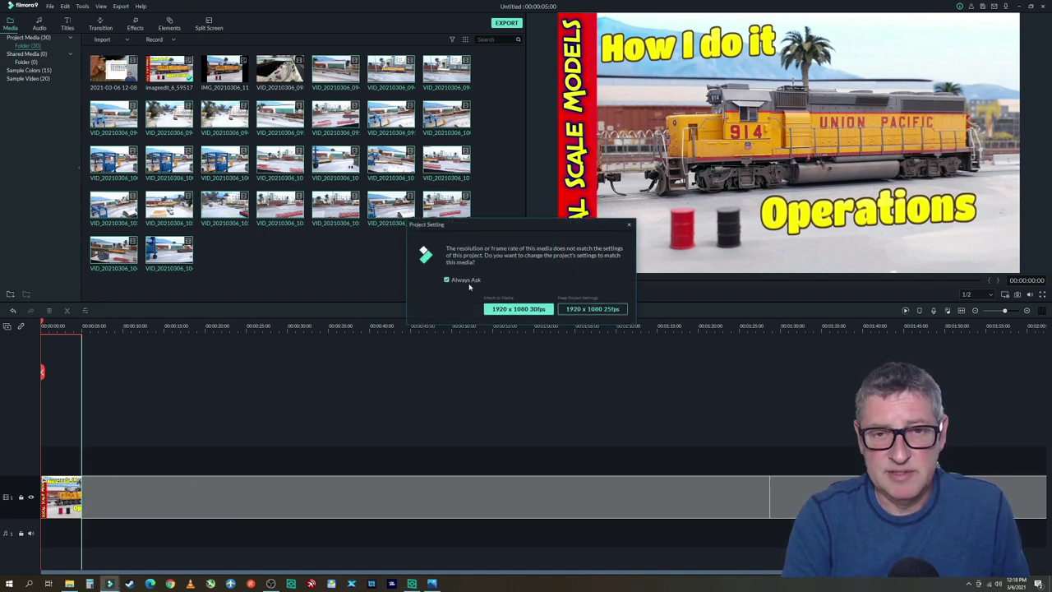
Append all the VID video clips after the thumbnail on the timeline, matching the project settings to the media at 1920 x 1080 30fps
{"action": "left_click", "coordinate": [529, 310]}
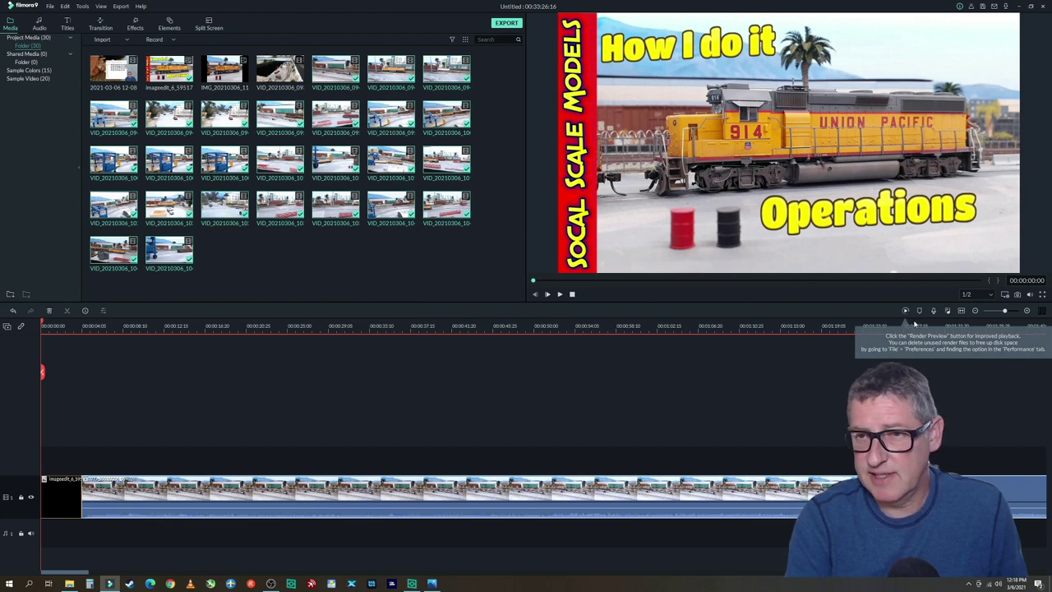
{"action": "left_click", "coordinate": [961, 310]}
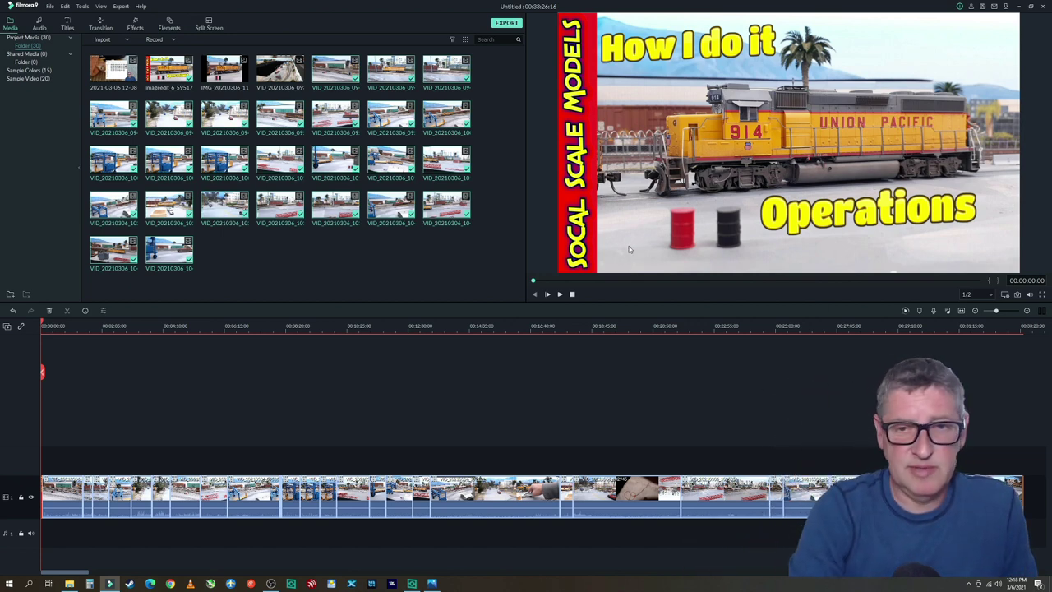
Preview the first video clip, split it at 00:00:57:26, and delete the empty-track section before the cut
{"action": "left_click", "coordinate": [559, 296]}
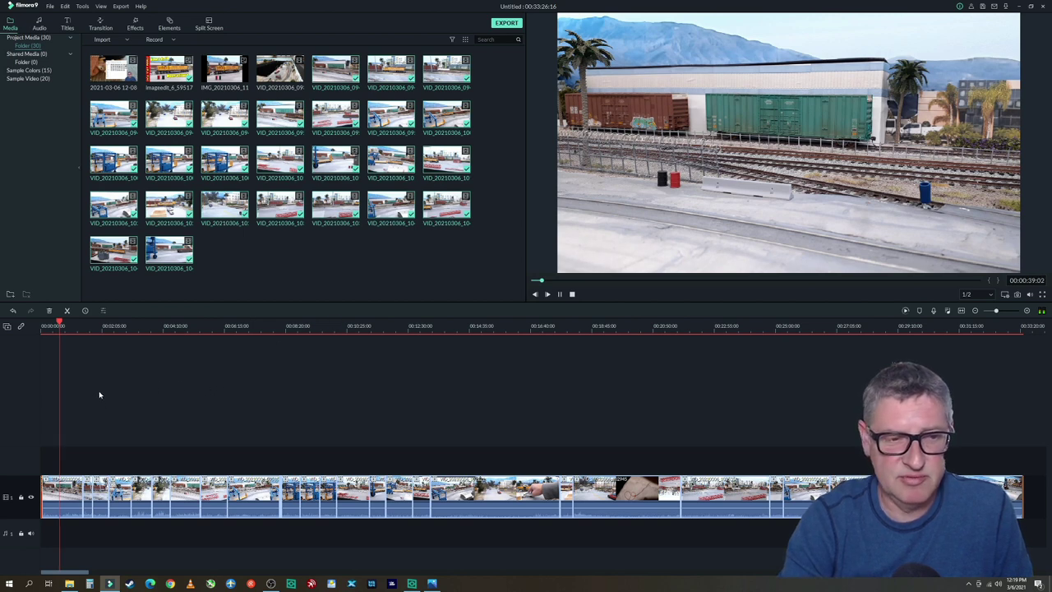
{"action": "left_click", "coordinate": [561, 294]}
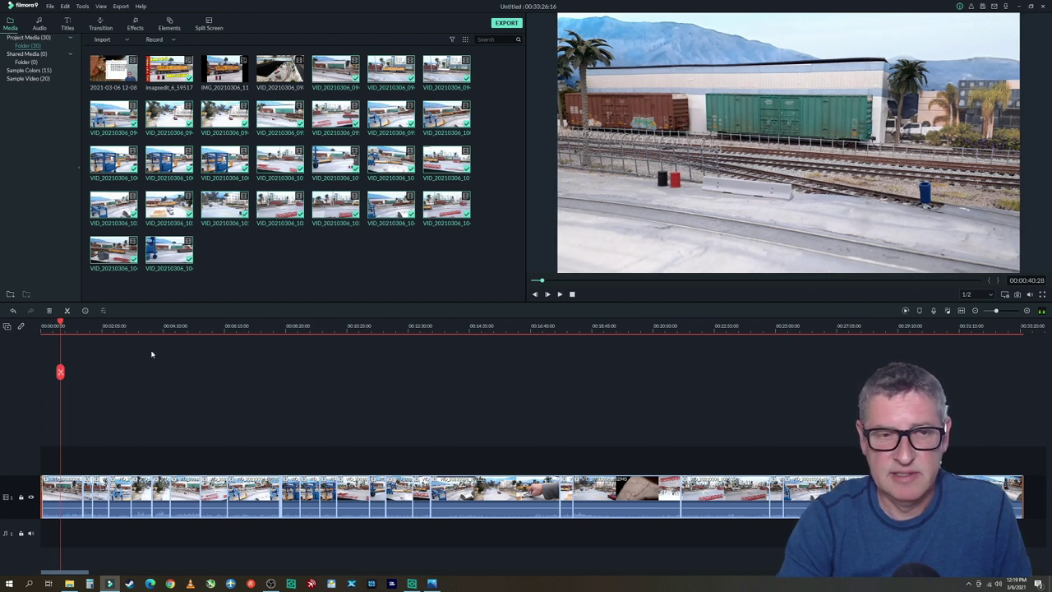
{"action": "mouse_move", "coordinate": [61, 323]}
{"action": "left_mouse_down"}
{"action": "mouse_move", "coordinate": [92, 329]}
{"action": "mouse_move", "coordinate": [69, 328]}
{"action": "left_mouse_up"}
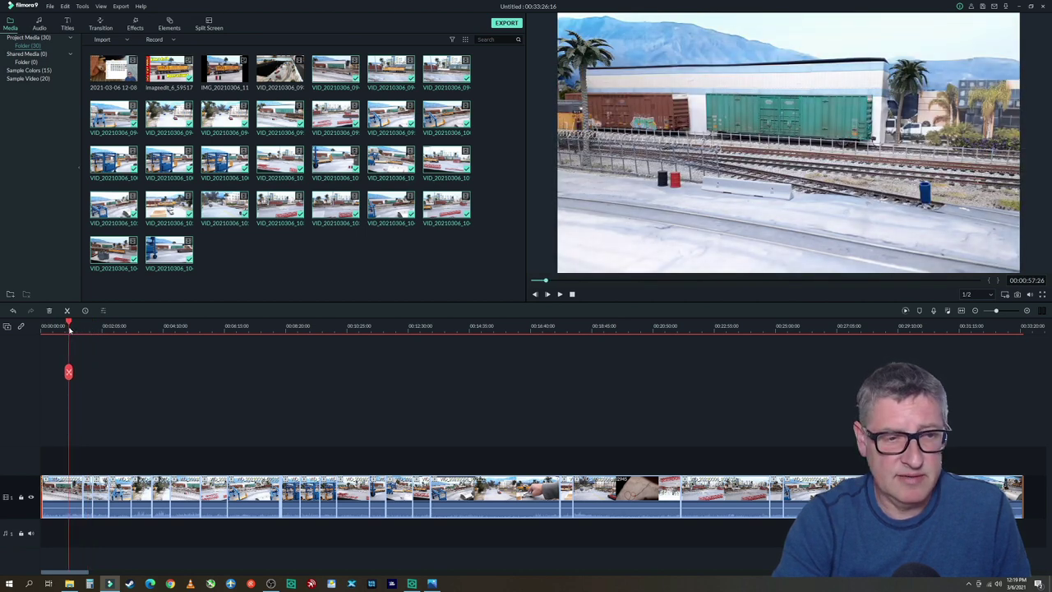
{"action": "left_click", "coordinate": [68, 371]}
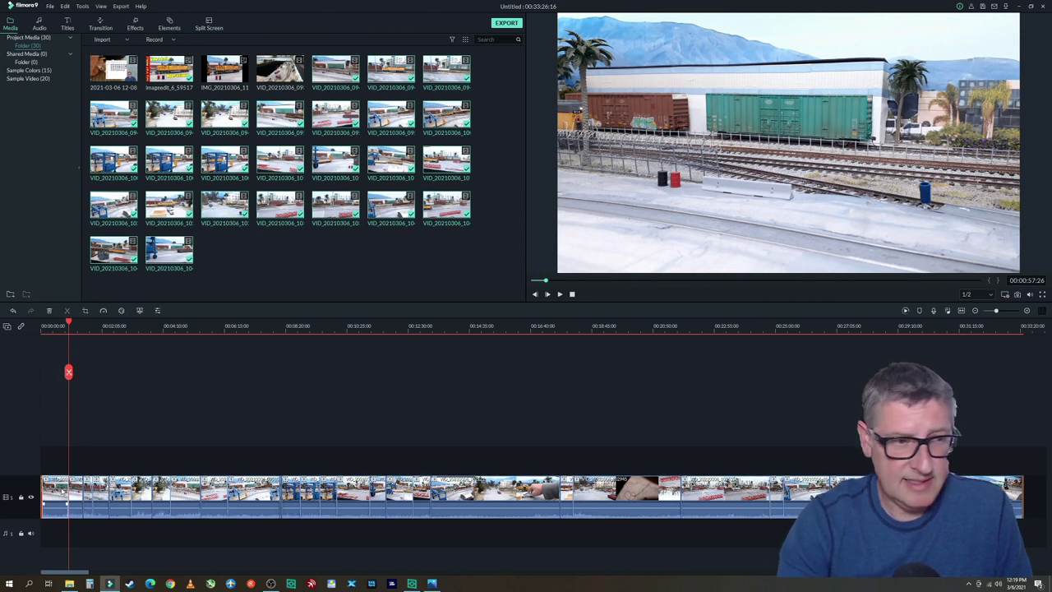
{"action": "key", "text": "Delete"}
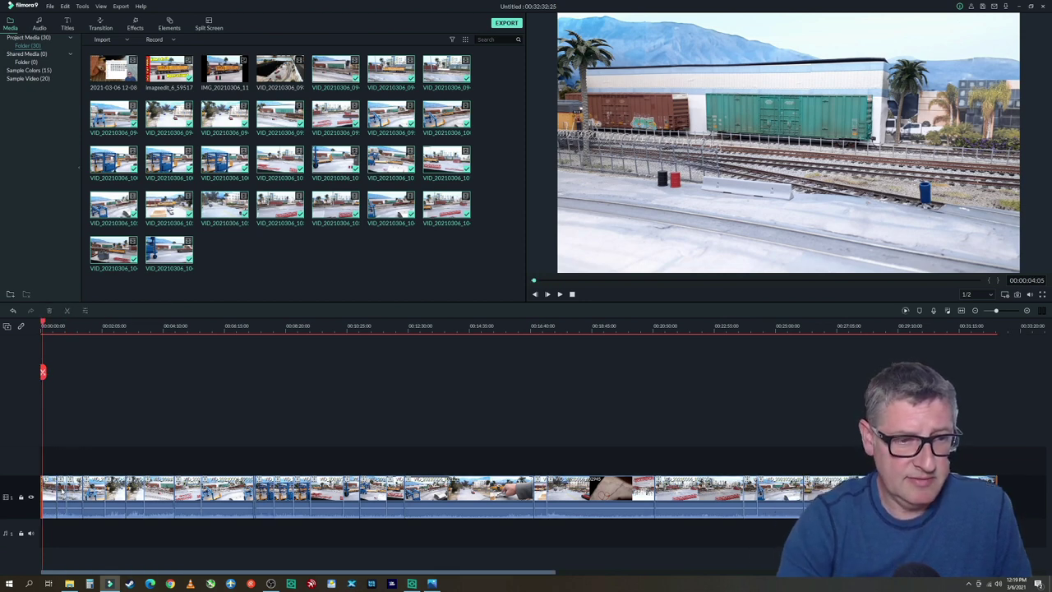
Preview the shortened first clip, split it at 00:00:29:10, and delete its leftover end piece
{"action": "left_click", "coordinate": [560, 294]}
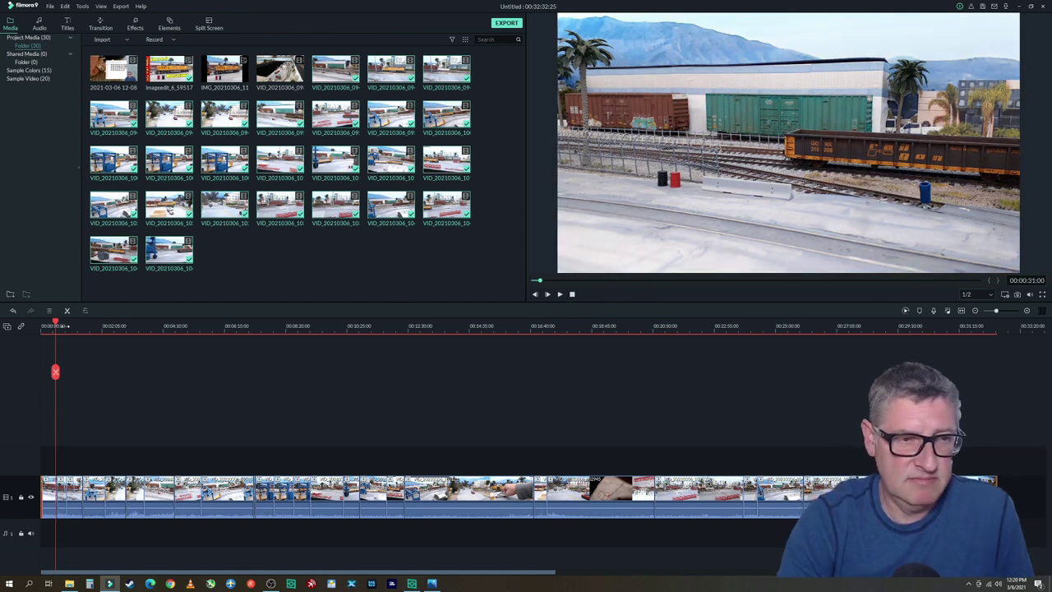
{"action": "left_click", "coordinate": [55, 326]}
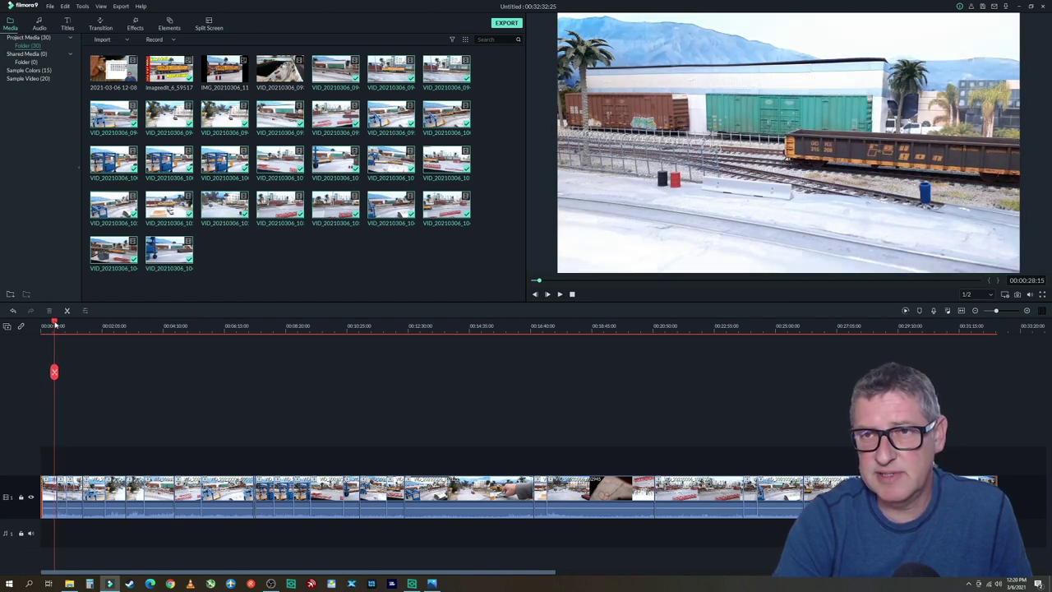
{"action": "left_click", "coordinate": [56, 325]}
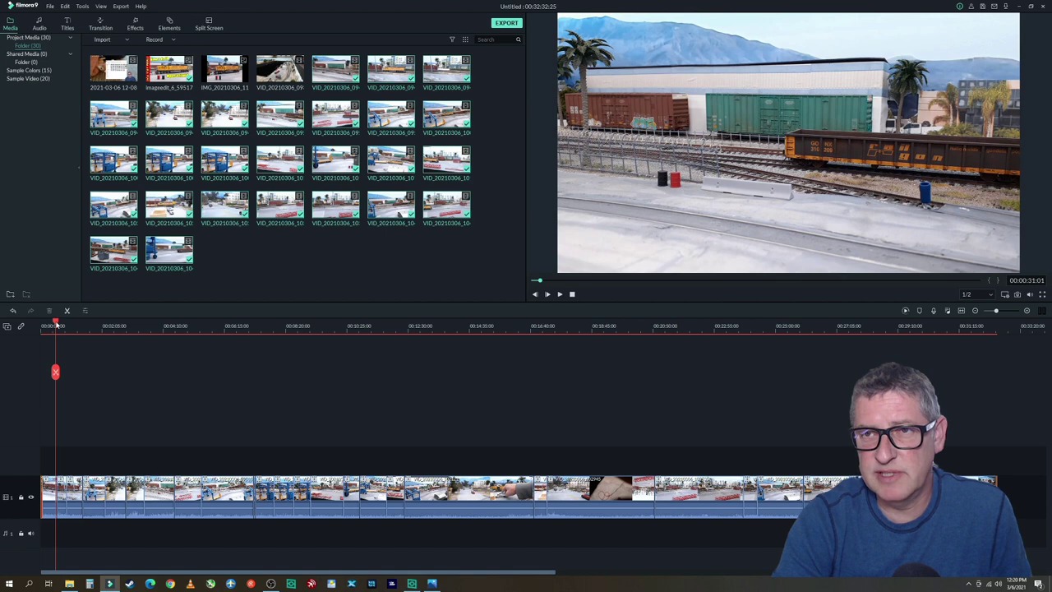
{"action": "left_click", "coordinate": [54, 326]}
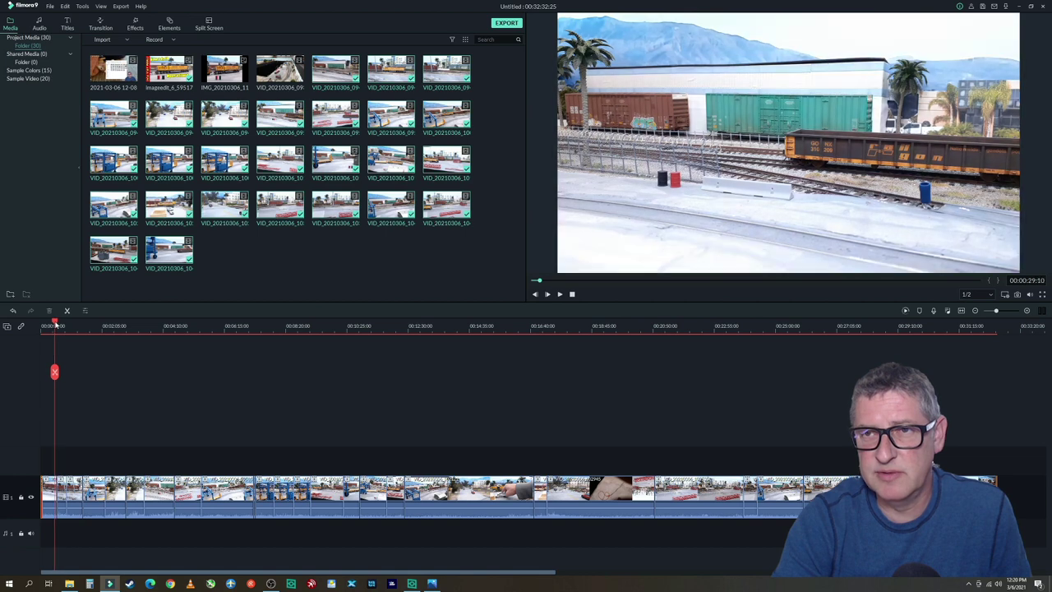
{"action": "left_click", "coordinate": [55, 371]}
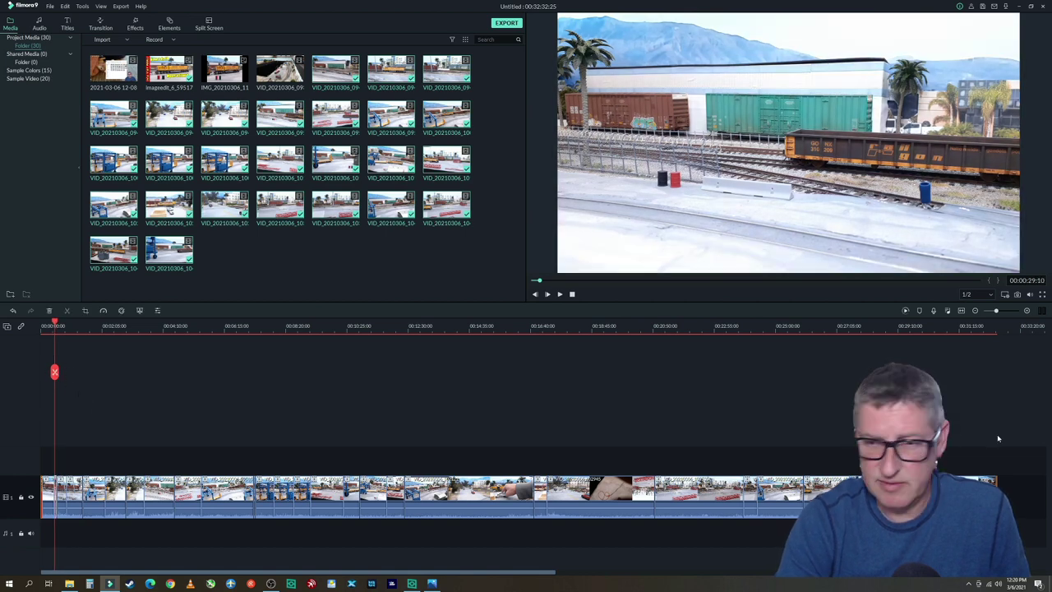
{"action": "left_click", "coordinate": [1028, 311]}
{"action": "left_click", "coordinate": [1029, 311]}
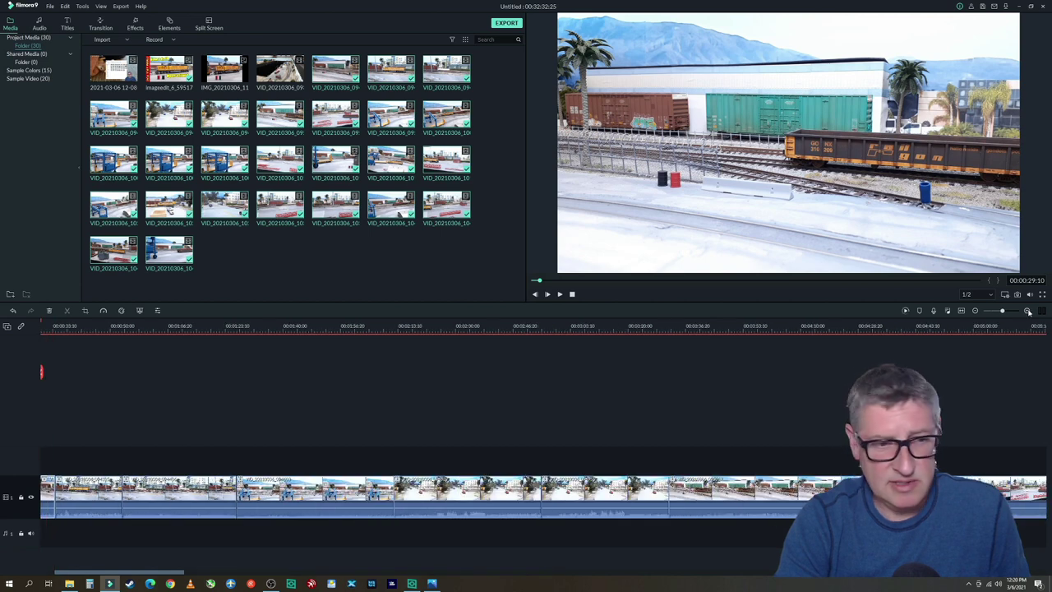
{"action": "left_click_drag", "start_coordinate": [170, 575], "coordinate": [139, 575]}
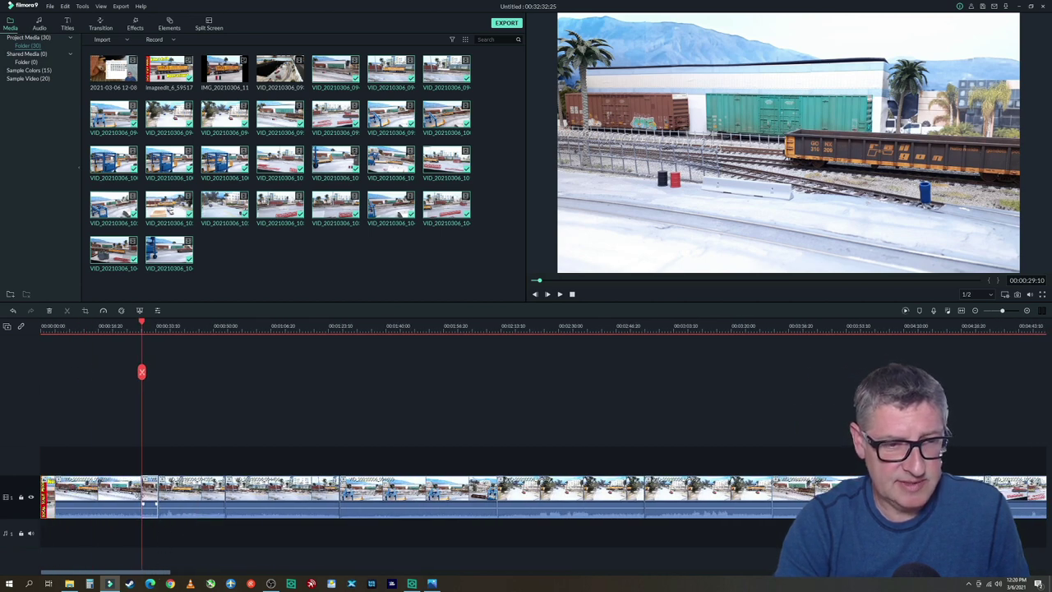
{"action": "key", "text": "Delete"}
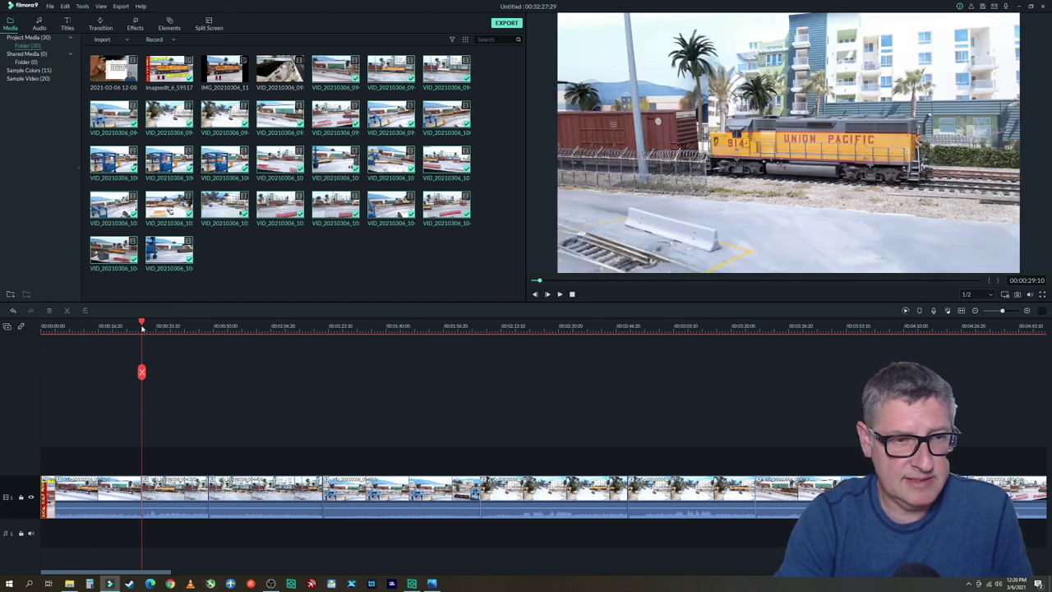
Split the second video clip at 00:00:30:00 and delete the short piece before the cut
{"action": "mouse_move", "coordinate": [141, 323]}
{"action": "left_mouse_down"}
{"action": "mouse_move", "coordinate": [124, 324]}
{"action": "mouse_move", "coordinate": [169, 332]}
{"action": "mouse_move", "coordinate": [144, 334]}
{"action": "left_mouse_up"}
{"action": "left_click", "coordinate": [145, 371]}
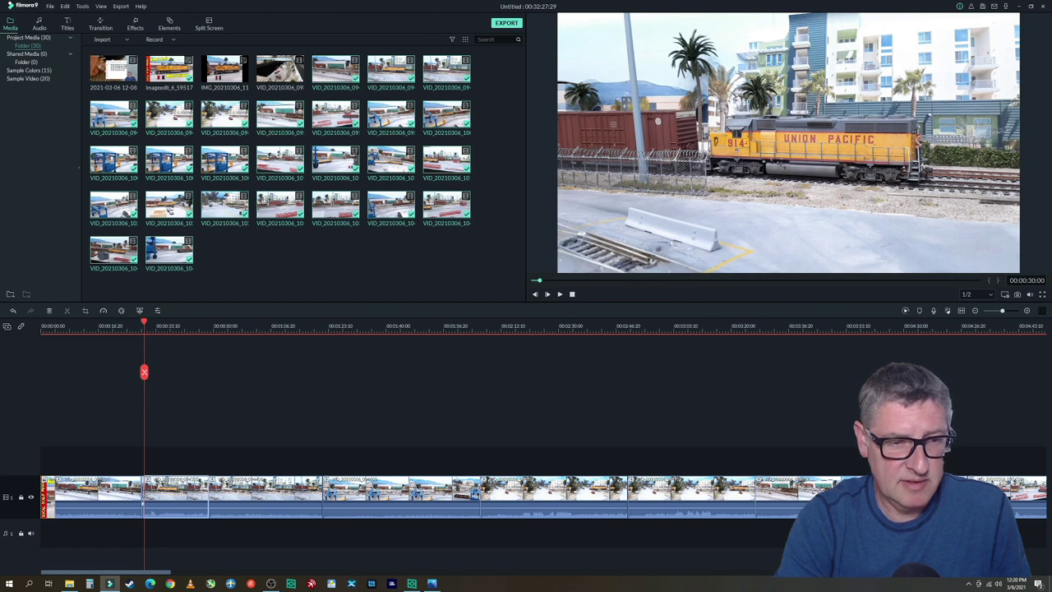
{"action": "key", "text": "Delete"}
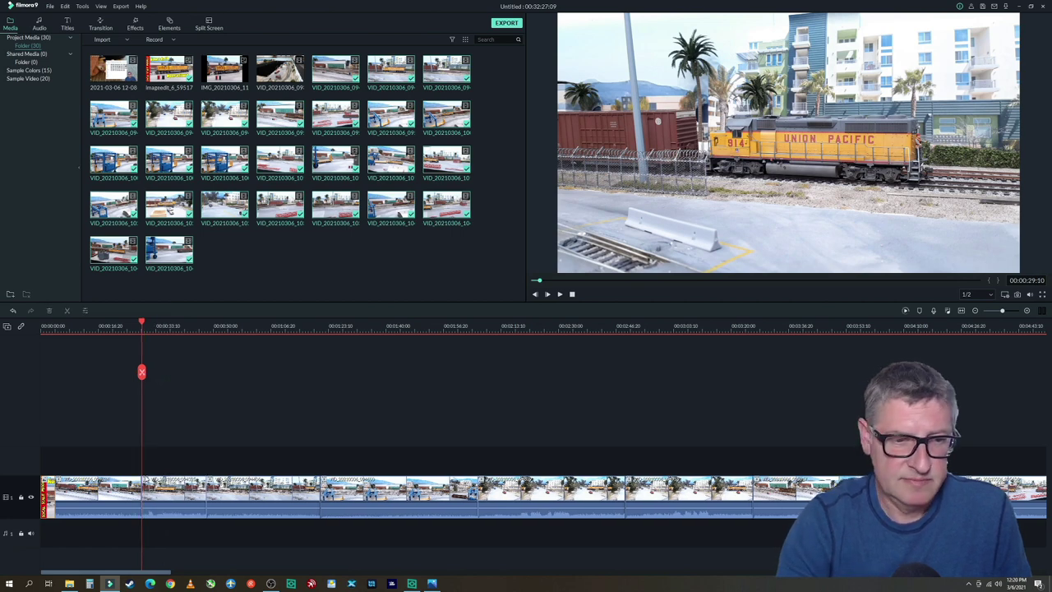
Preview the second video clip, split it at 00:00:42:00, and delete its remaining end piece
{"action": "left_click", "coordinate": [560, 295]}
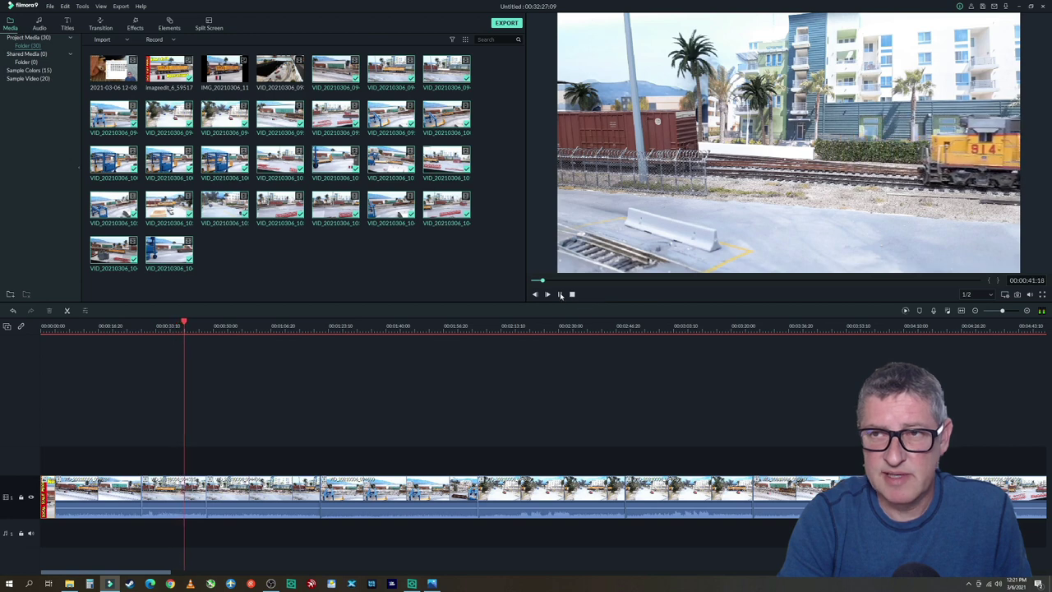
{"action": "left_click", "coordinate": [186, 371]}
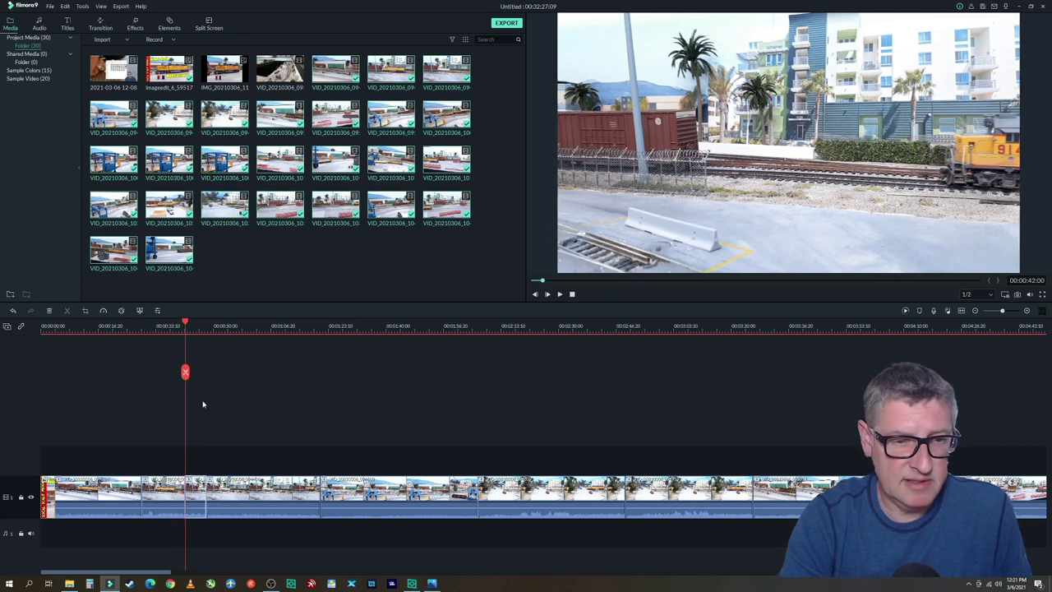
{"action": "mouse_move", "coordinate": [185, 323]}
{"action": "left_mouse_down"}
{"action": "mouse_move", "coordinate": [202, 324]}
{"action": "mouse_move", "coordinate": [182, 326]}
{"action": "left_mouse_up"}
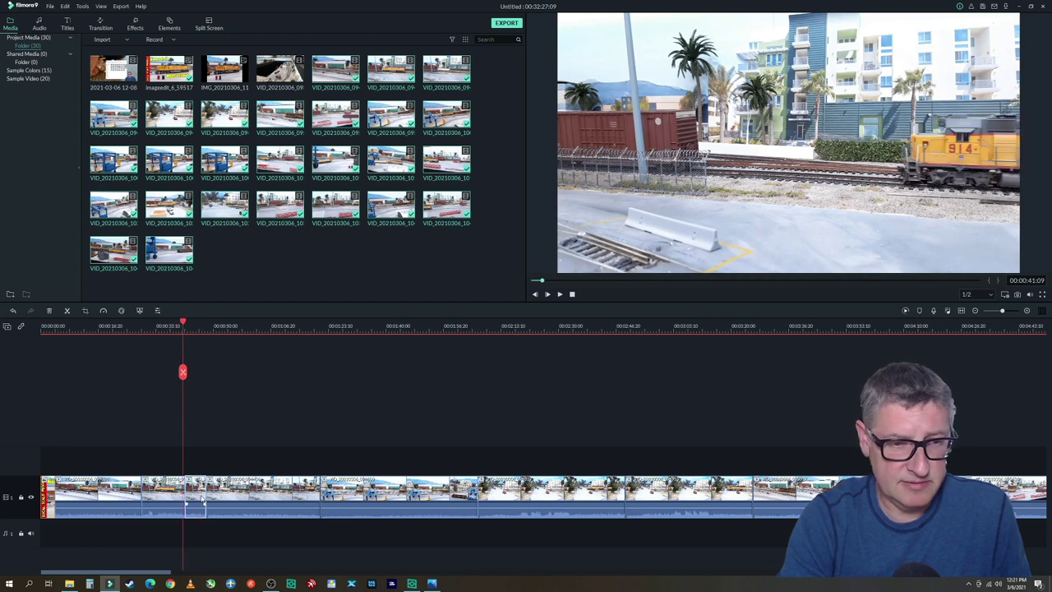
{"action": "key", "text": "Delete"}
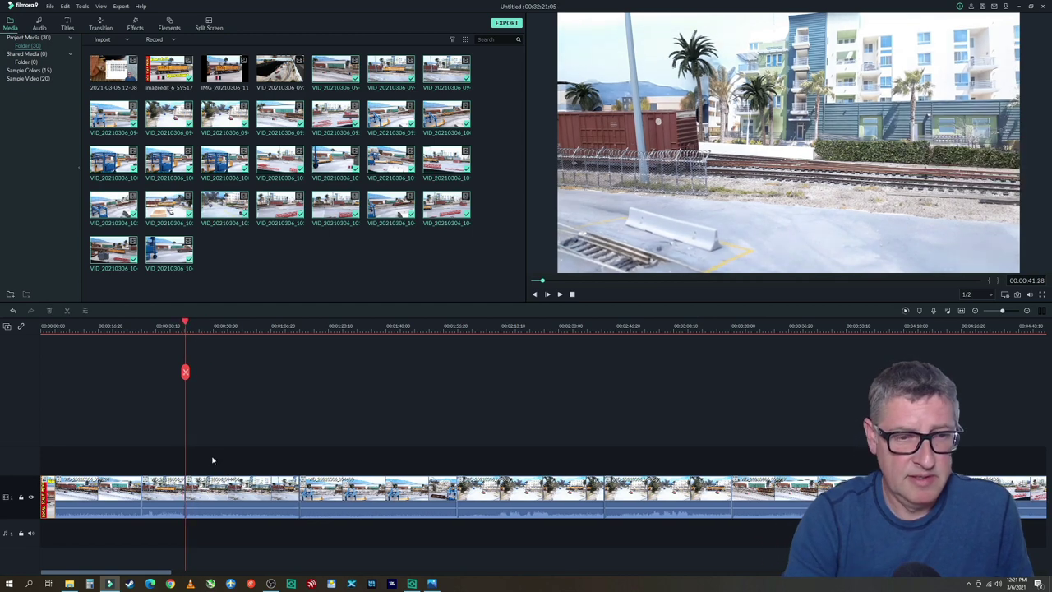
Split the third video clip at 00:00:58:17, where the locomotive enters the frame, and delete the piece before the cut
{"action": "left_click_drag", "start_coordinate": [187, 323], "coordinate": [243, 332]}
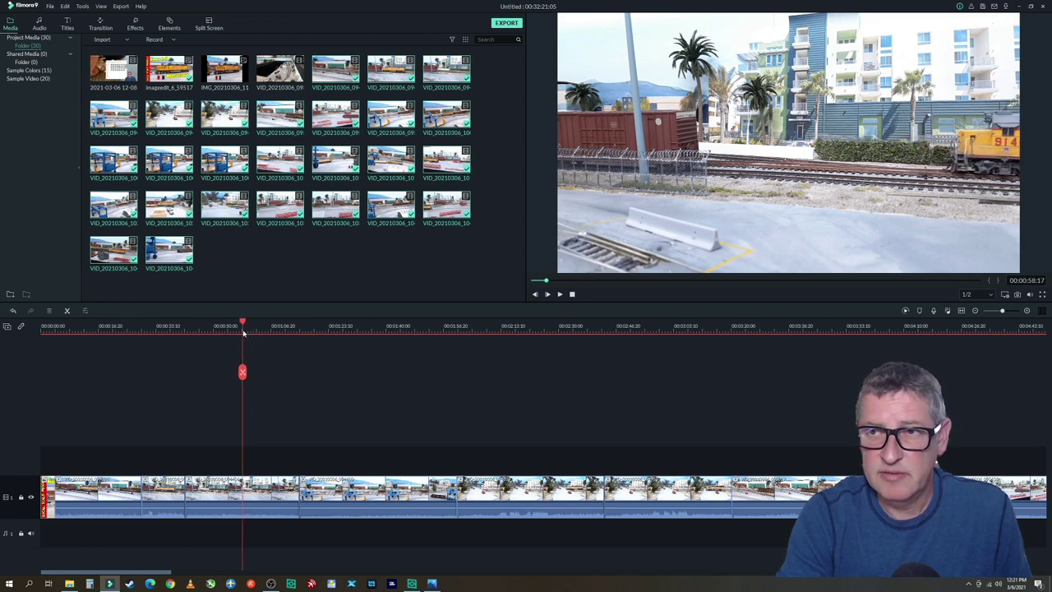
{"action": "left_click", "coordinate": [243, 371]}
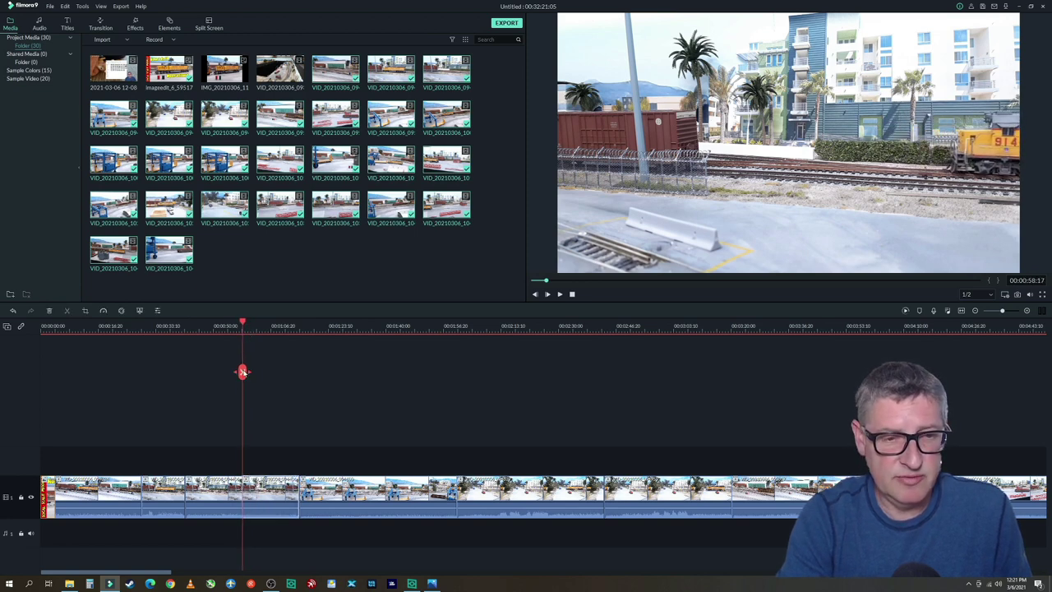
{"action": "left_click", "coordinate": [222, 498]}
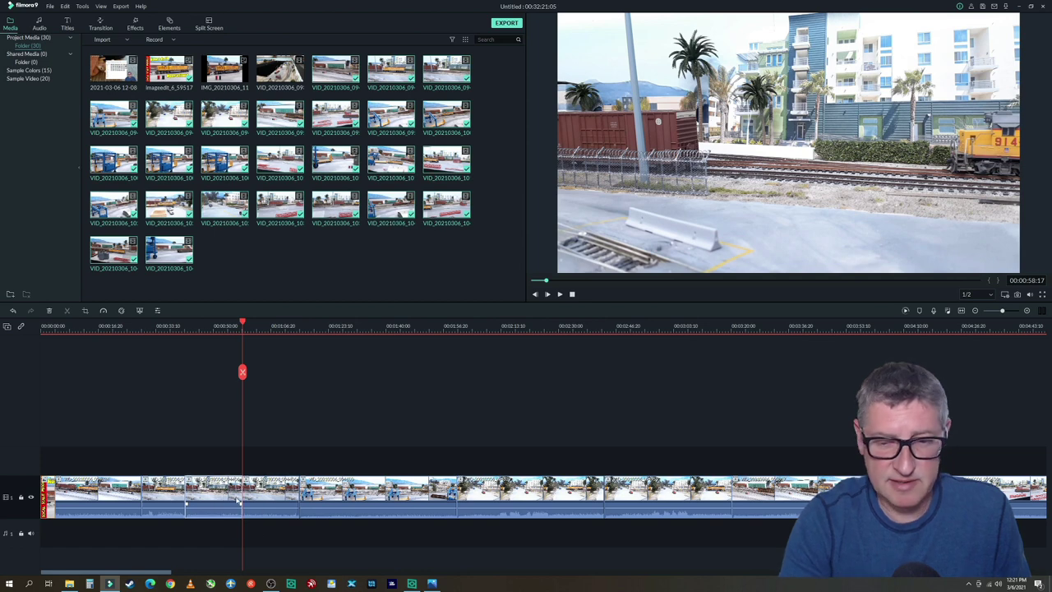
{"action": "key", "text": "Delete"}
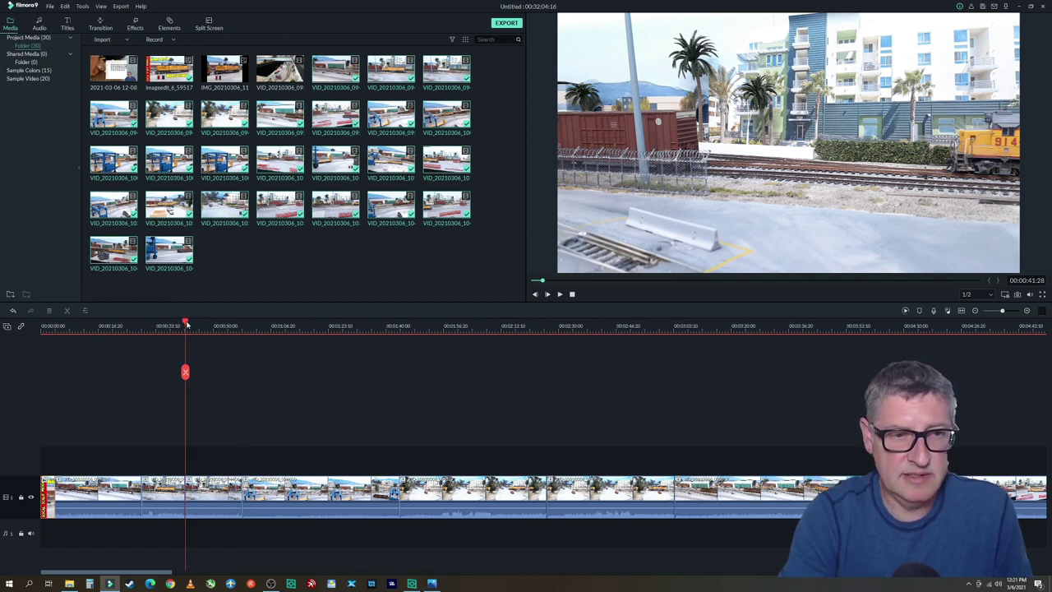
Split the shortened third clip at 00:00:52:18, where the locomotive has left the view, and delete its end piece
{"action": "left_click_drag", "start_coordinate": [187, 326], "coordinate": [223, 327]}
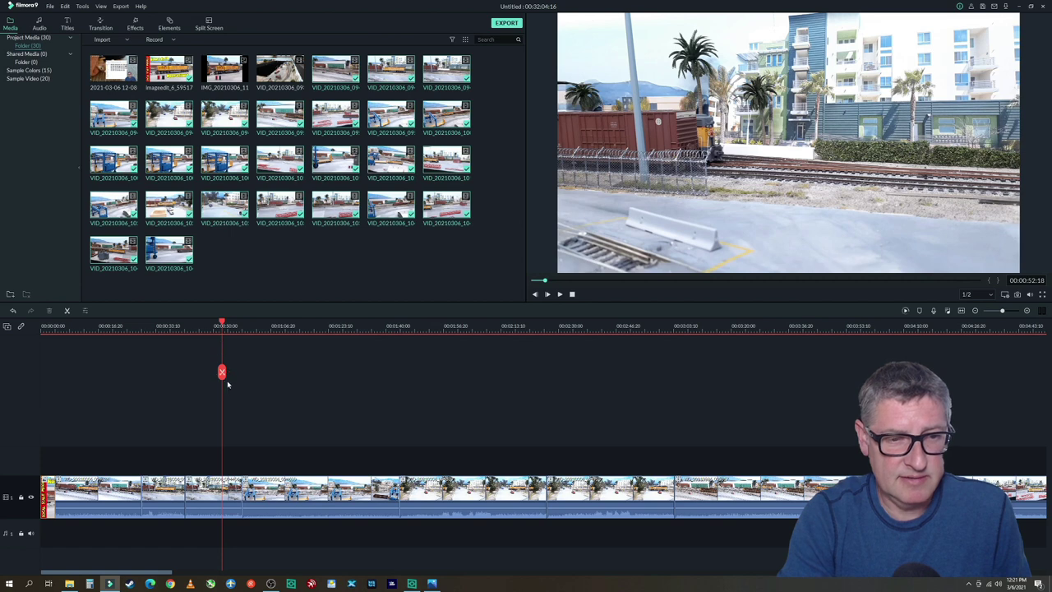
{"action": "left_click", "coordinate": [223, 372]}
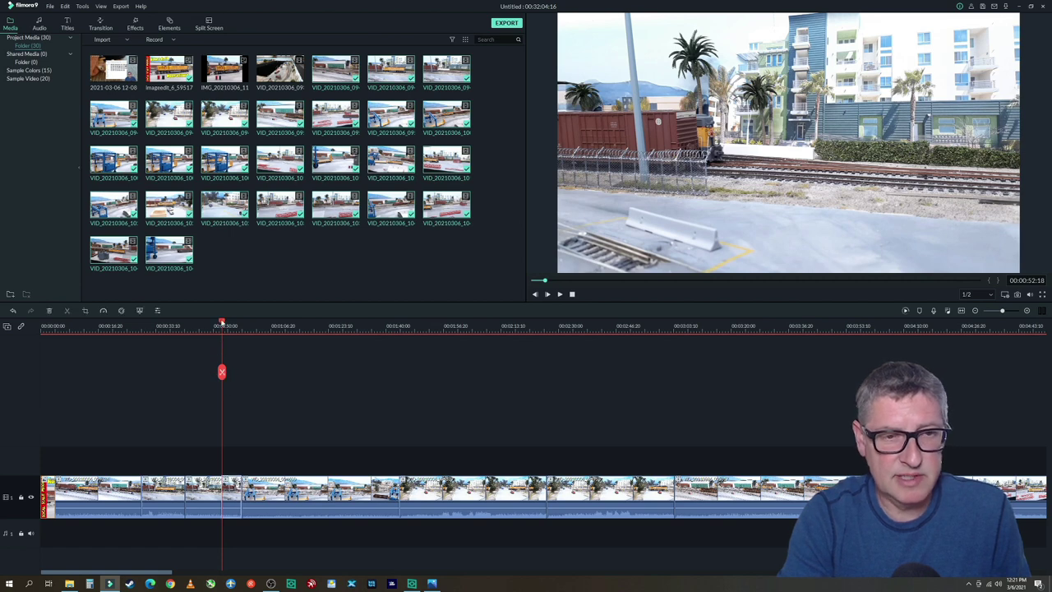
{"action": "mouse_move", "coordinate": [222, 323]}
{"action": "left_mouse_down"}
{"action": "mouse_move", "coordinate": [241, 326]}
{"action": "mouse_move", "coordinate": [217, 327]}
{"action": "left_mouse_up"}
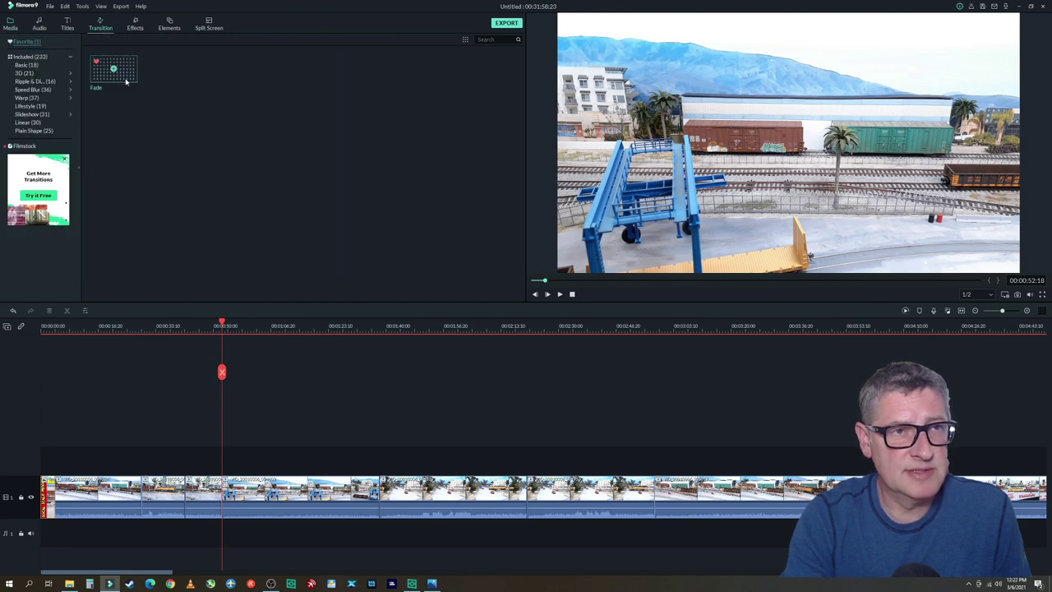
Add Fade transitions between the thumbnail and first clip, the first and second clips, and the second and third clips
{"action": "left_click_drag", "start_coordinate": [124, 77], "coordinate": [107, 376]}
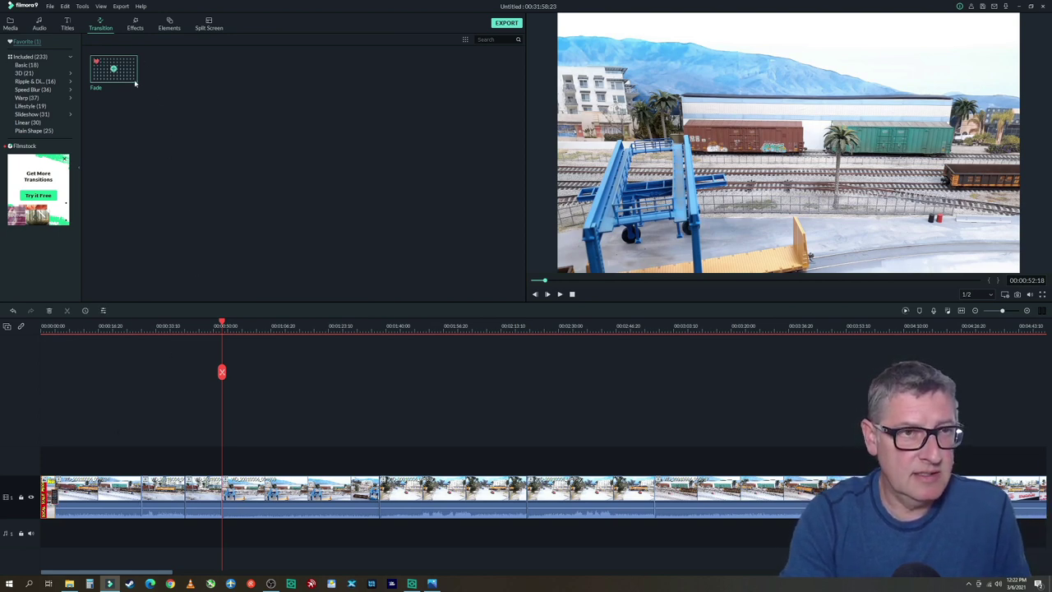
{"action": "left_click_drag", "start_coordinate": [104, 501], "coordinate": [130, 504]}
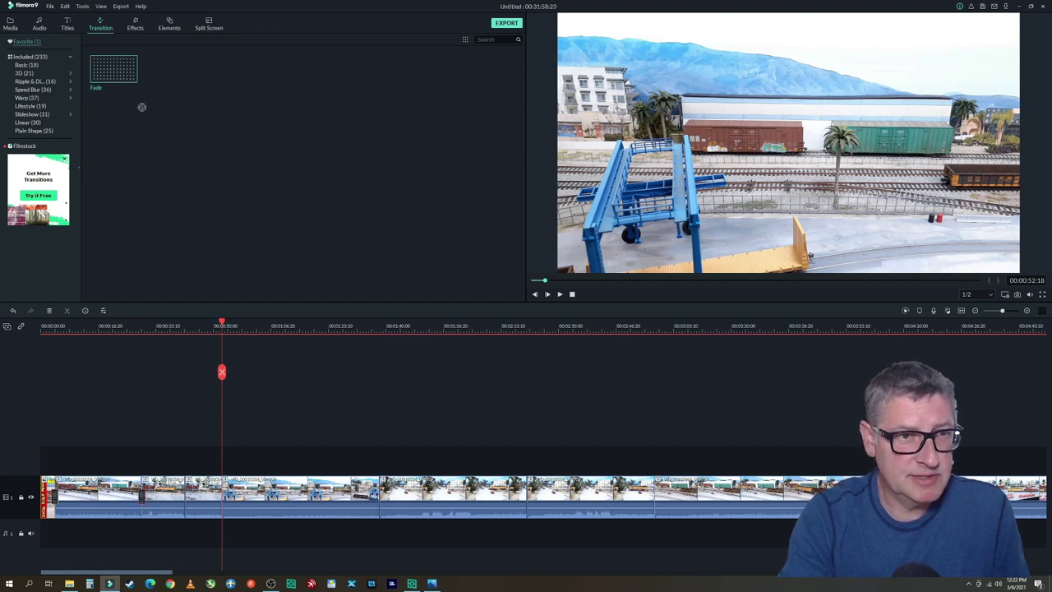
{"action": "left_click_drag", "start_coordinate": [135, 80], "coordinate": [185, 466]}
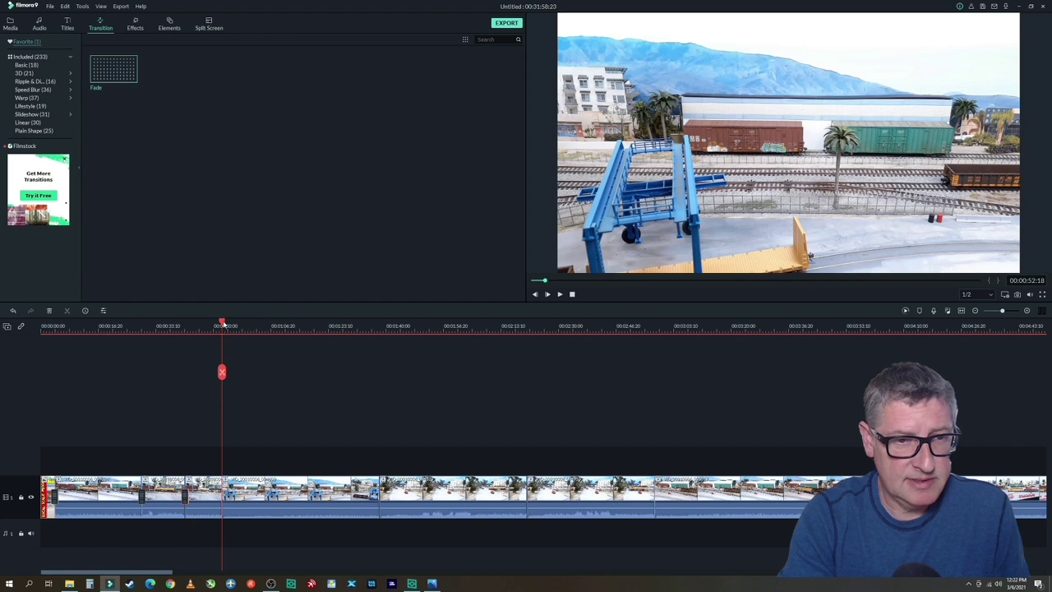
Play the edited sequence from the start to check the trimmed clips and their fade transitions
{"action": "left_click_drag", "start_coordinate": [221, 326], "coordinate": [43, 327]}
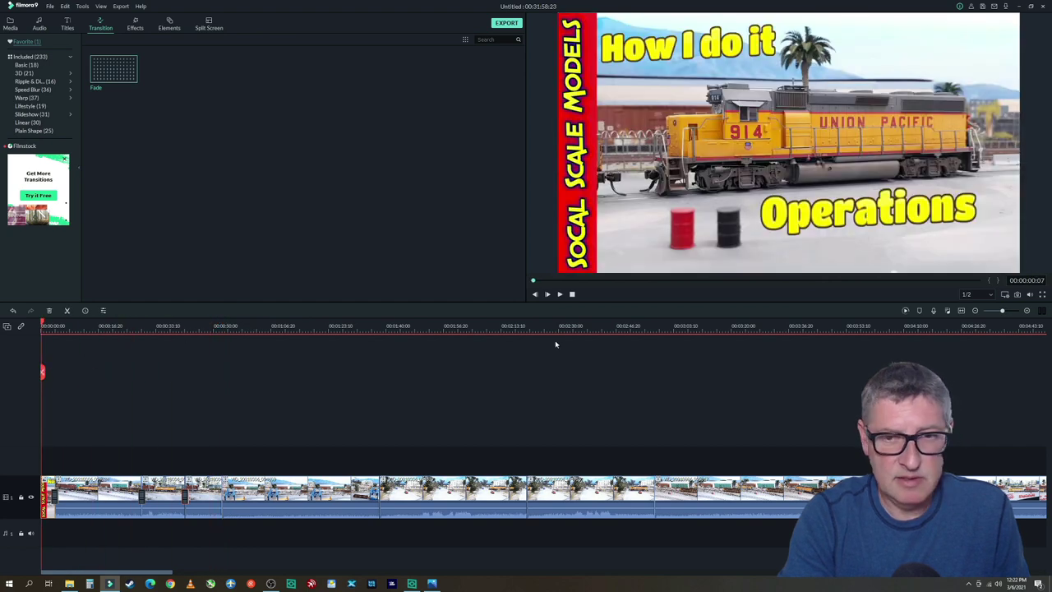
{"action": "left_click", "coordinate": [560, 295]}
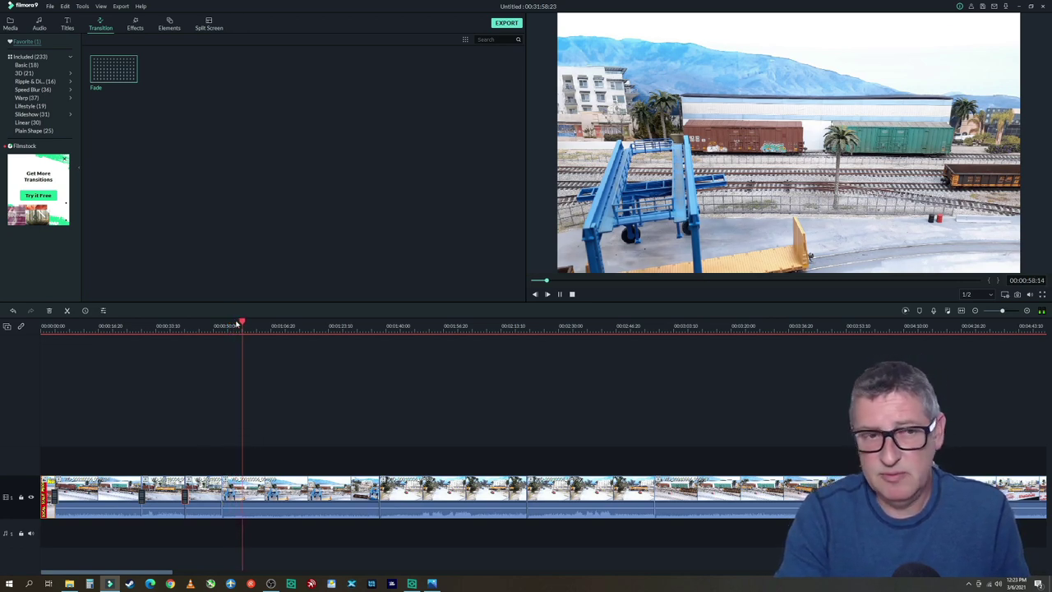
{"action": "left_click", "coordinate": [560, 294]}
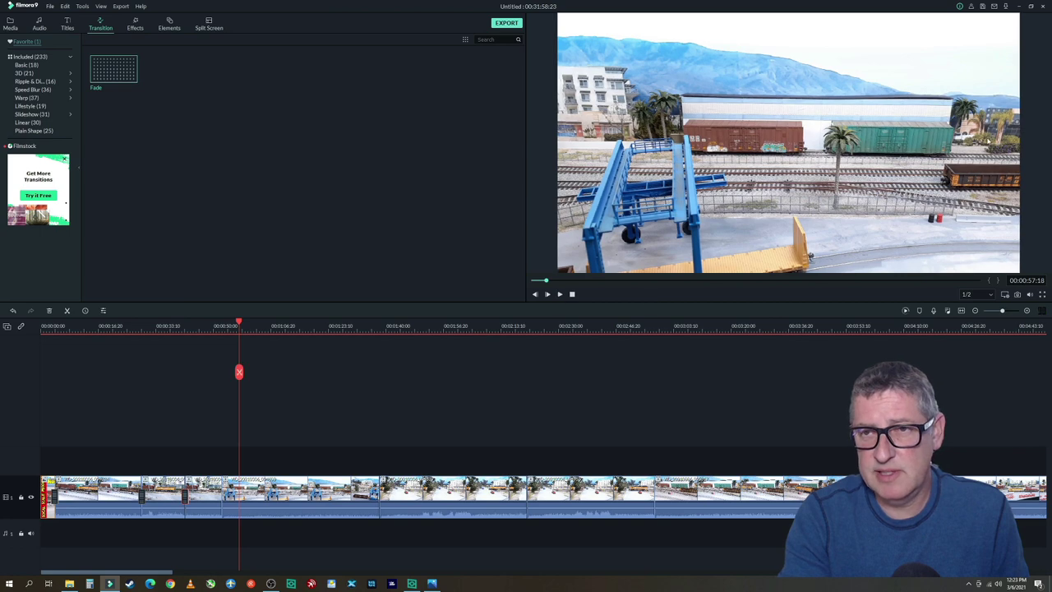
Split the fourth video clip, the one with the blue crane, at 00:01:10:00 and delete the piece before the cut
{"action": "left_click_drag", "start_coordinate": [239, 323], "coordinate": [282, 361]}
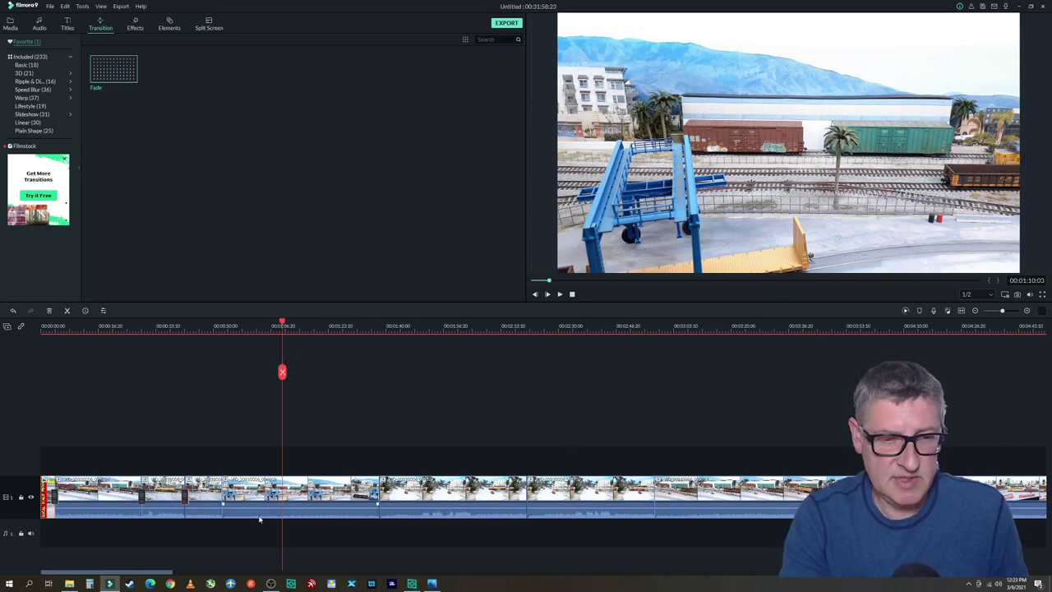
{"action": "left_click", "coordinate": [561, 295]}
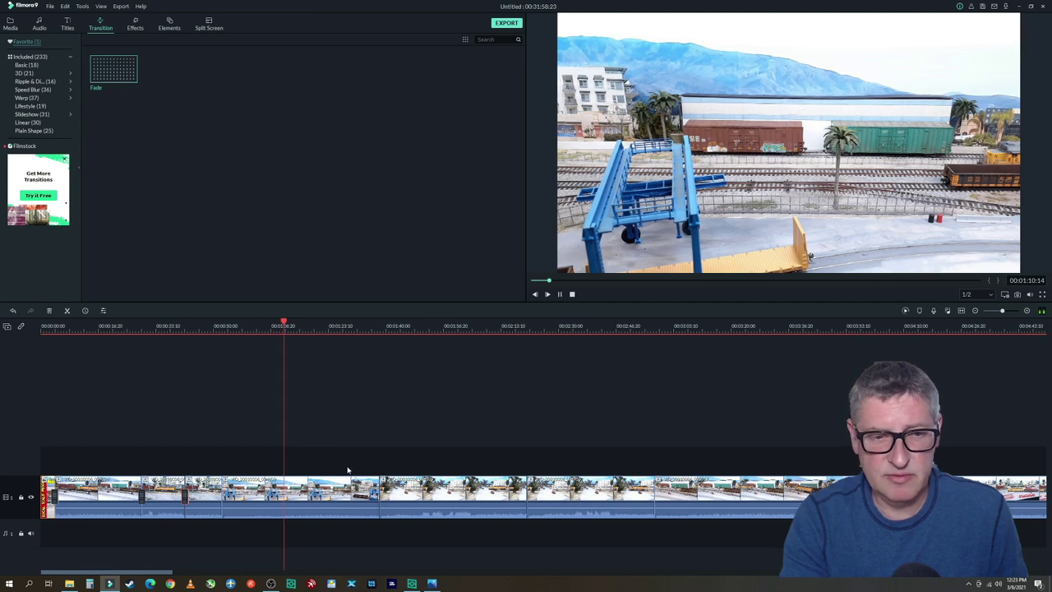
{"action": "left_click_drag", "start_coordinate": [290, 326], "coordinate": [283, 326]}
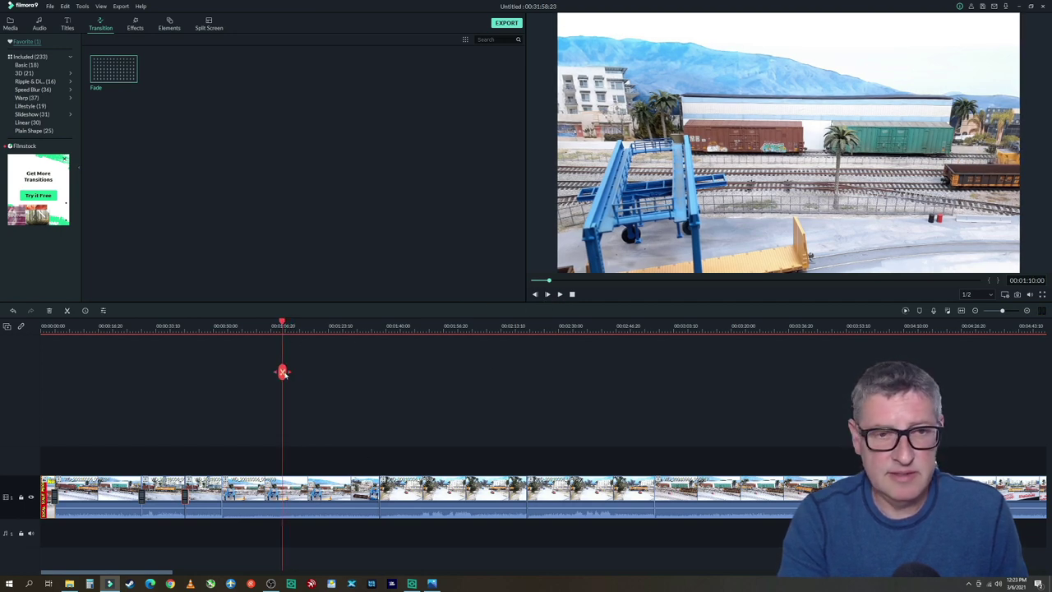
{"action": "left_click", "coordinate": [282, 373]}
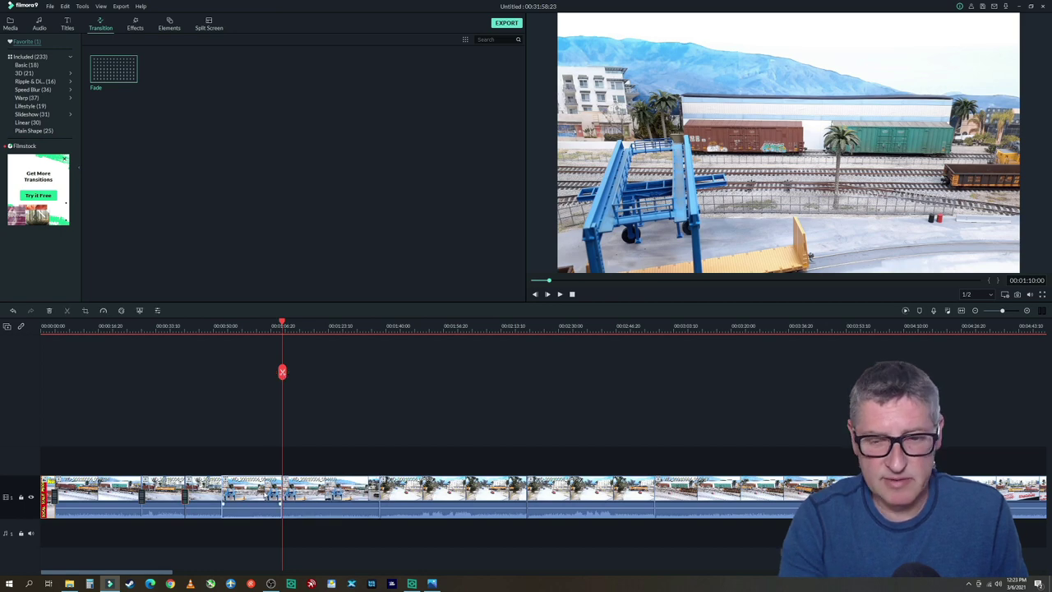
{"action": "key", "text": "Delete"}
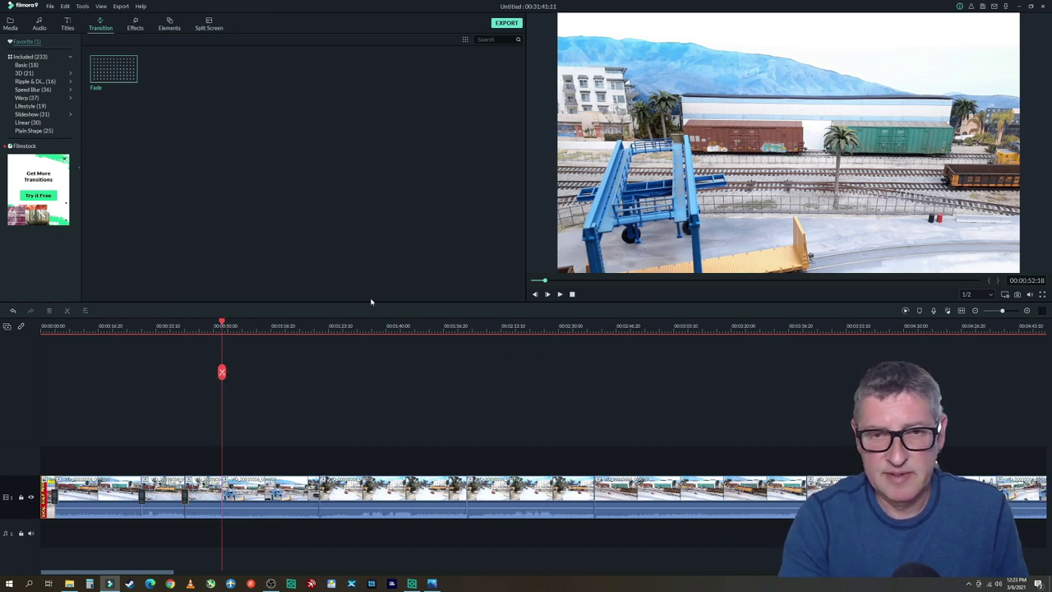
Preview the end of the fourth clip, split it at 00:01:14:26, and delete the remaining end piece
{"action": "left_click_drag", "start_coordinate": [222, 327], "coordinate": [302, 346]}
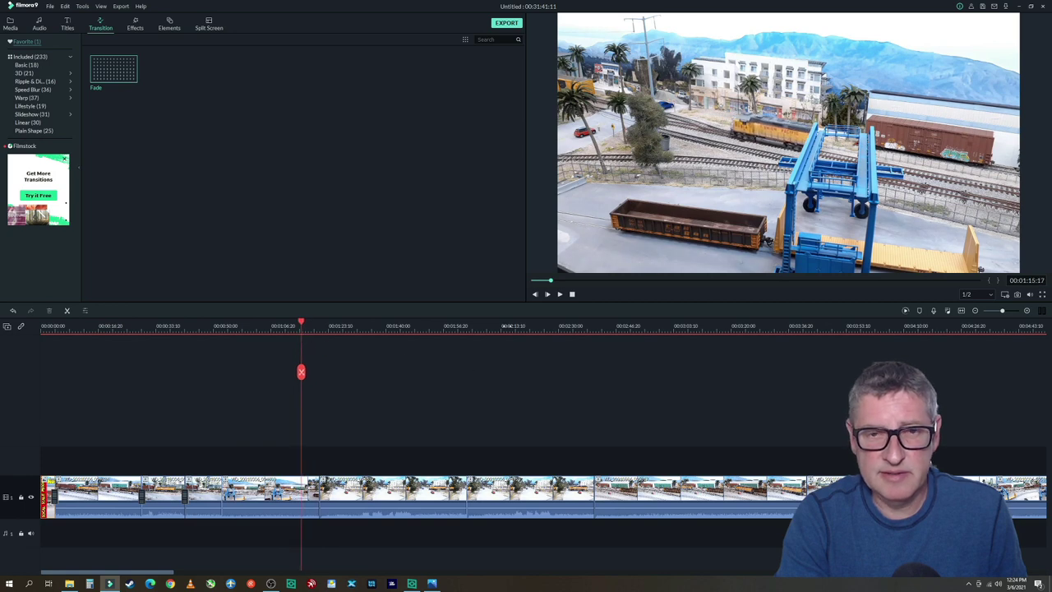
{"action": "left_click", "coordinate": [560, 295]}
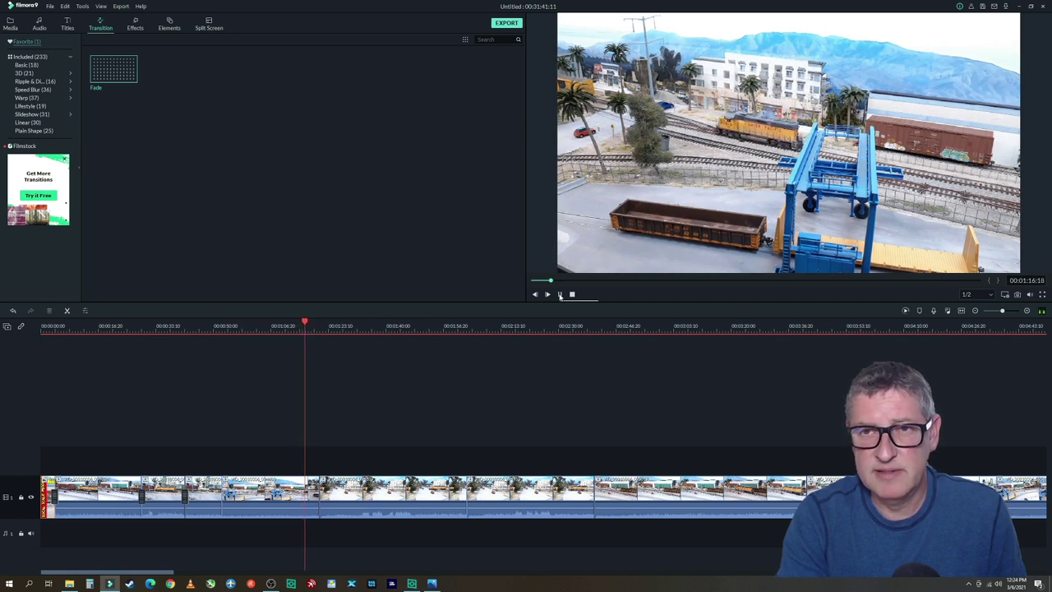
{"action": "left_click", "coordinate": [560, 295]}
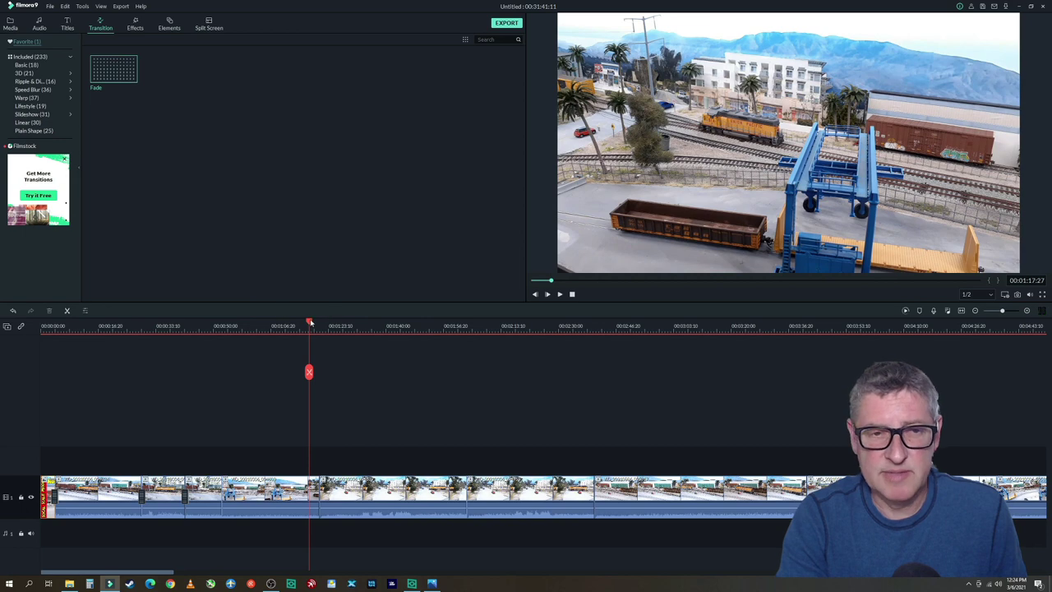
{"action": "left_click_drag", "start_coordinate": [310, 325], "coordinate": [298, 325]}
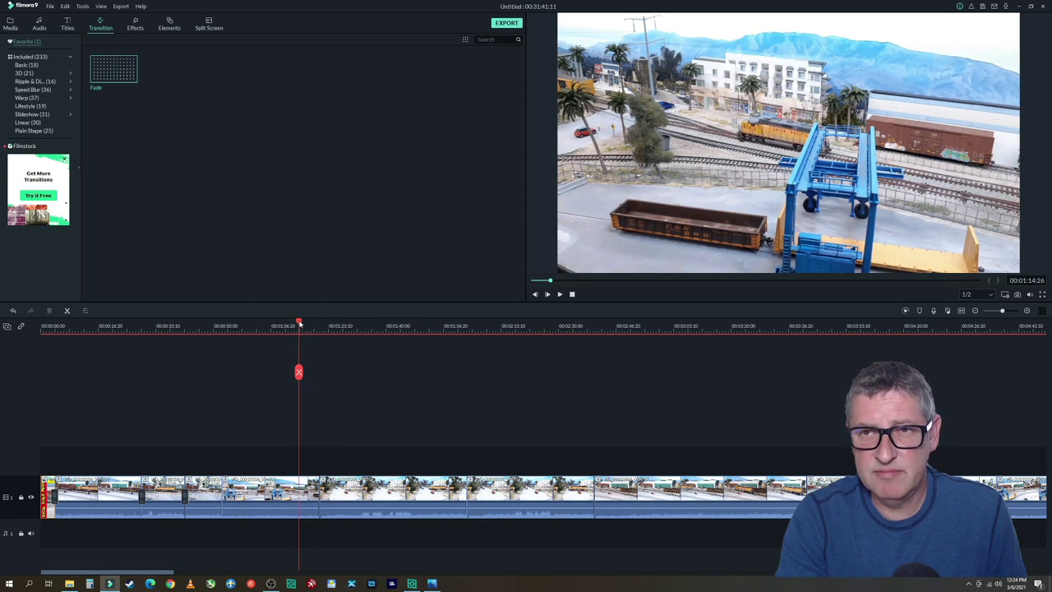
{"action": "left_click", "coordinate": [307, 499]}
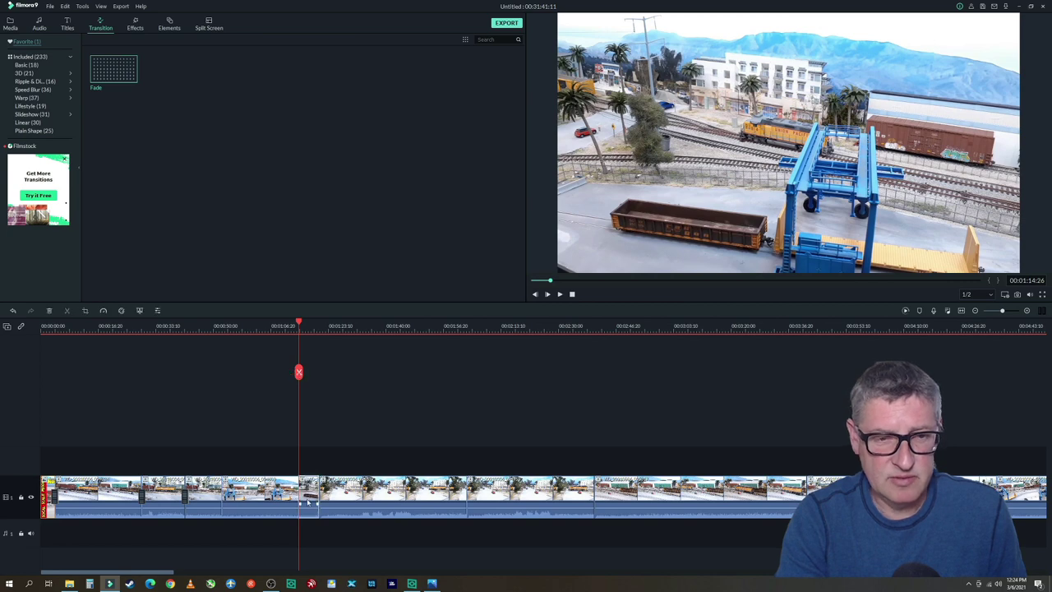
{"action": "key", "text": "Delete"}
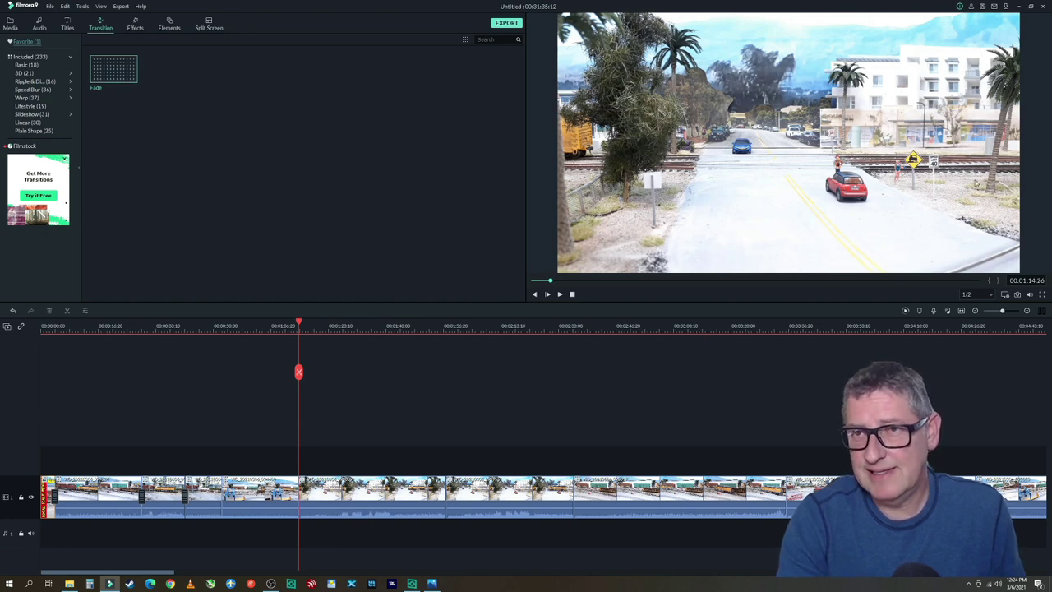
Color-correct the fifth clip, the street crossing with the red car, by slightly lowering its exposure
{"action": "left_click", "coordinate": [386, 496]}
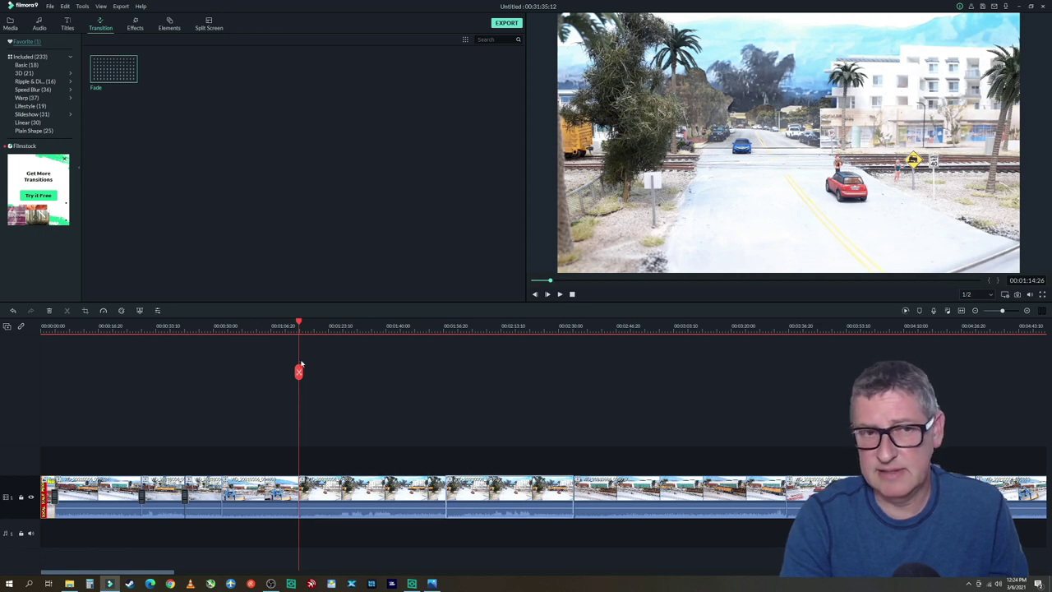
{"action": "mouse_move", "coordinate": [298, 372]}
{"action": "left_mouse_down"}
{"action": "mouse_move", "coordinate": [532, 370]}
{"action": "mouse_move", "coordinate": [319, 370]}
{"action": "left_mouse_up"}
{"action": "right_click", "coordinate": [392, 496]}
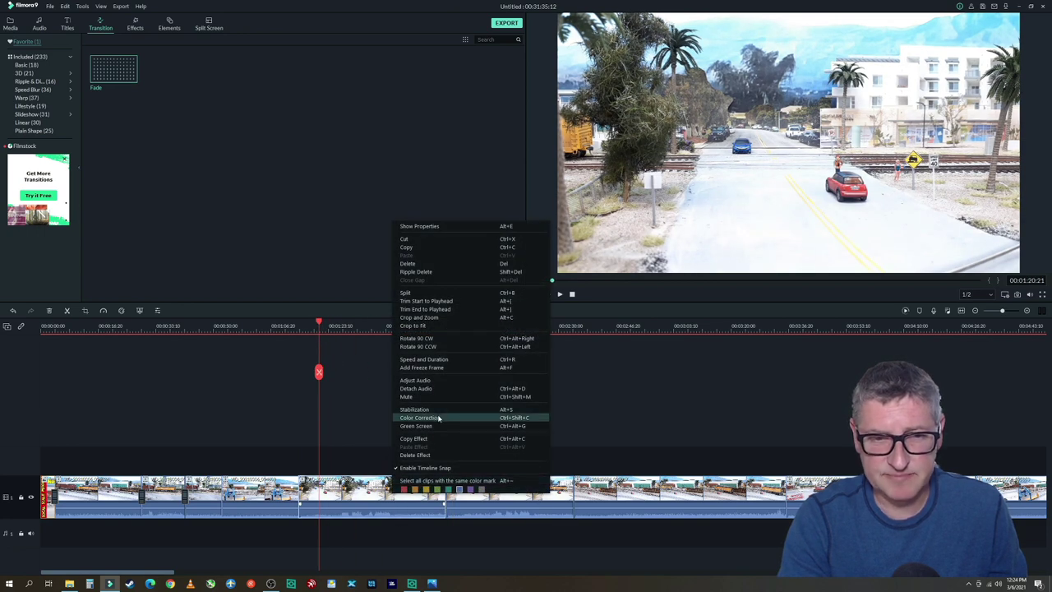
{"action": "left_click", "coordinate": [448, 419]}
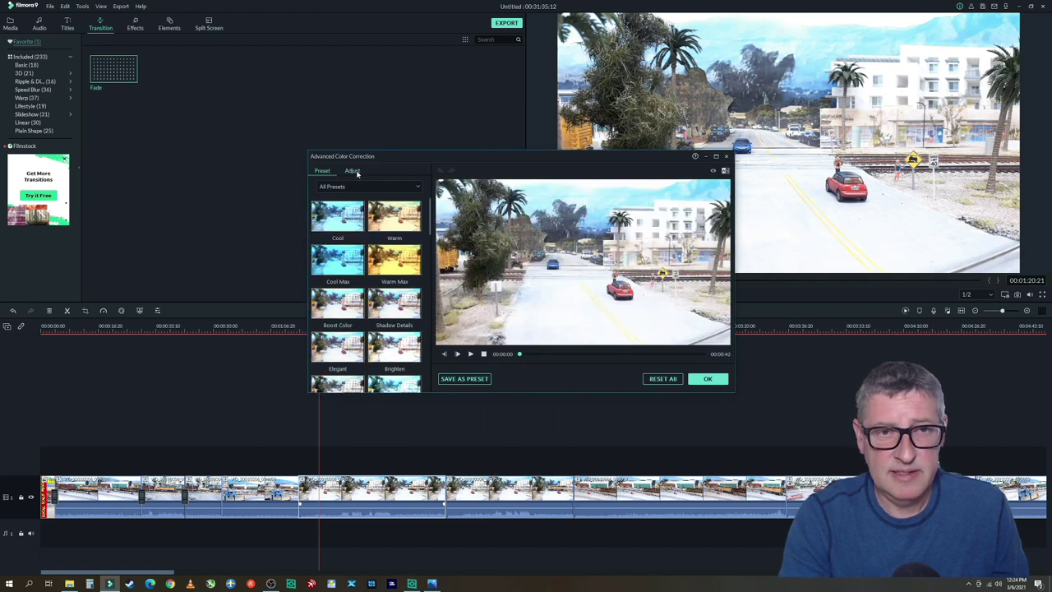
{"action": "left_click", "coordinate": [355, 171]}
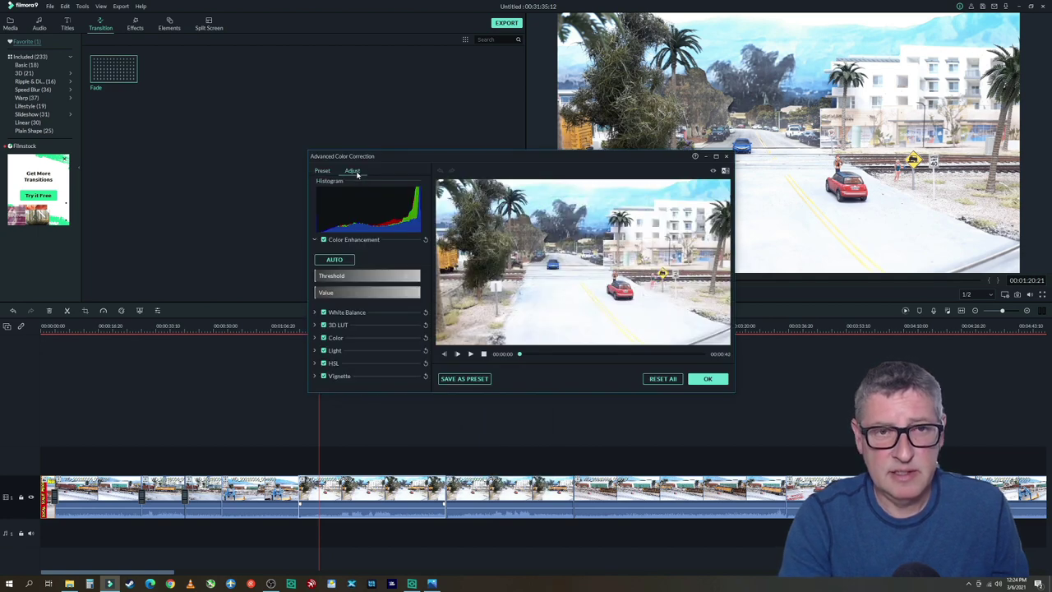
{"action": "left_click", "coordinate": [315, 338]}
{"action": "scroll", "coordinate": [377, 312], "scroll_direction": "down", "scroll_amount": 2}
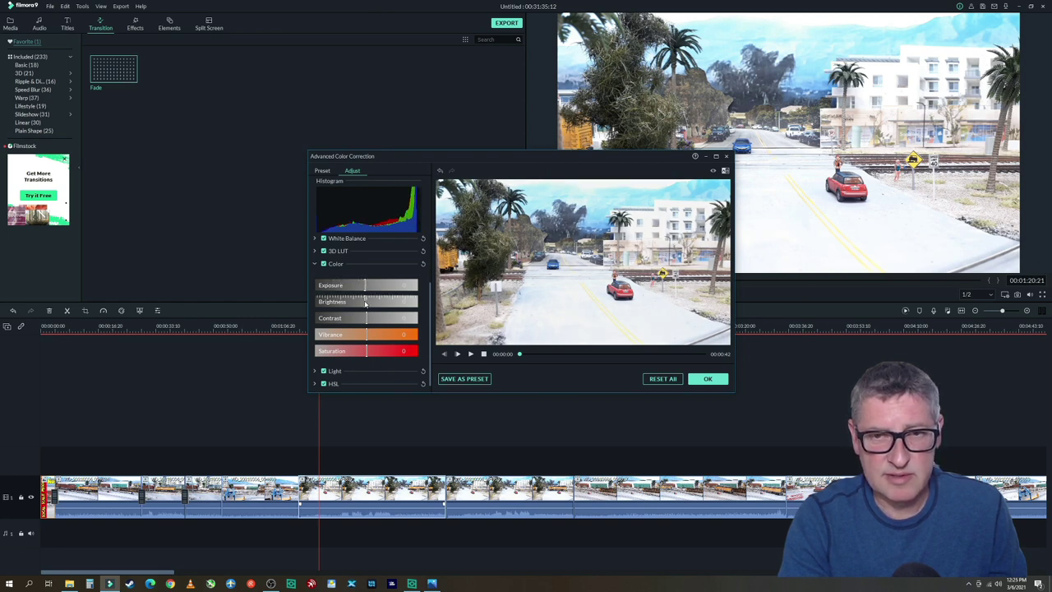
{"action": "left_click_drag", "start_coordinate": [366, 290], "coordinate": [364, 290]}
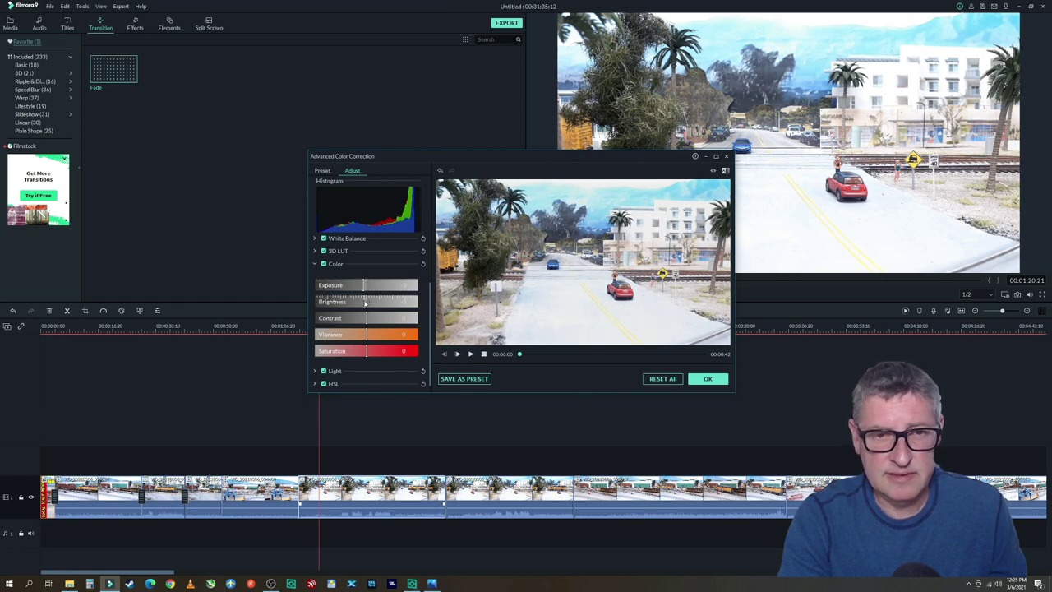
{"action": "left_click", "coordinate": [706, 379]}
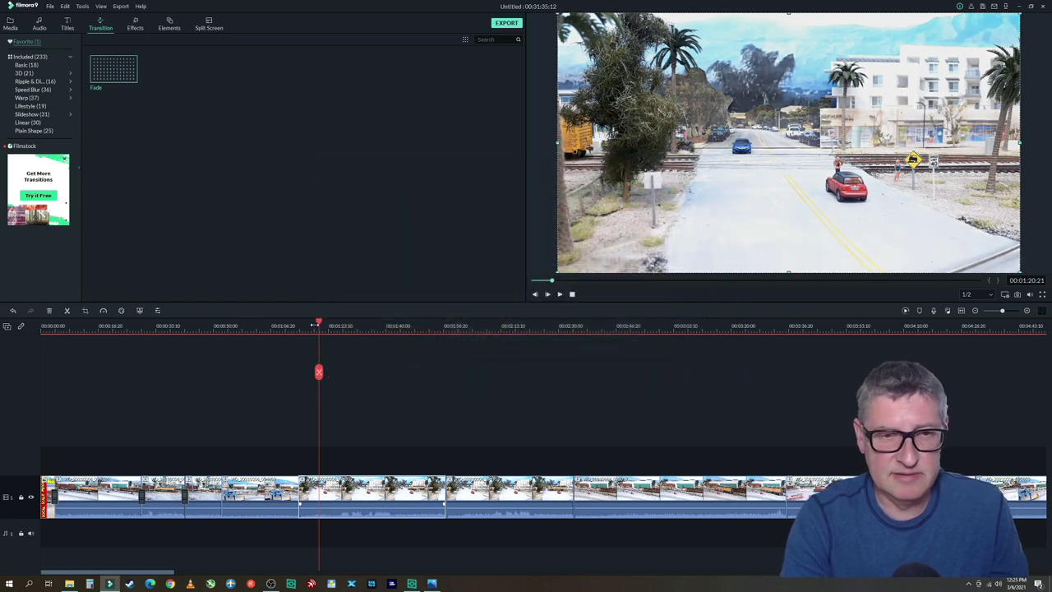
Preview the street crossing clip, split it at 00:01:33:19, and delete the piece before the cut
{"action": "left_click_drag", "start_coordinate": [318, 323], "coordinate": [345, 339]}
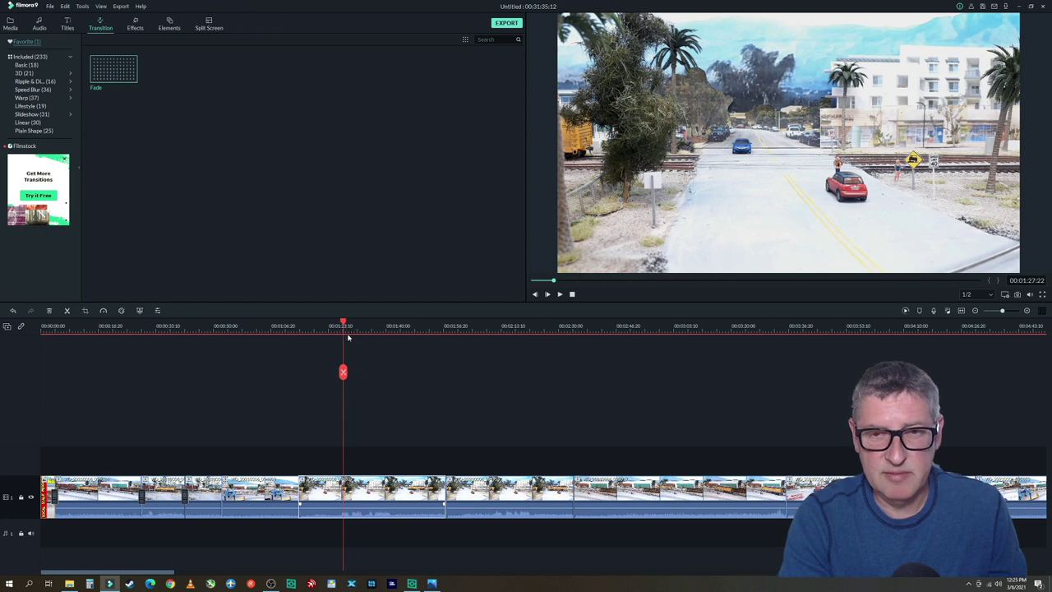
{"action": "left_click", "coordinate": [560, 296]}
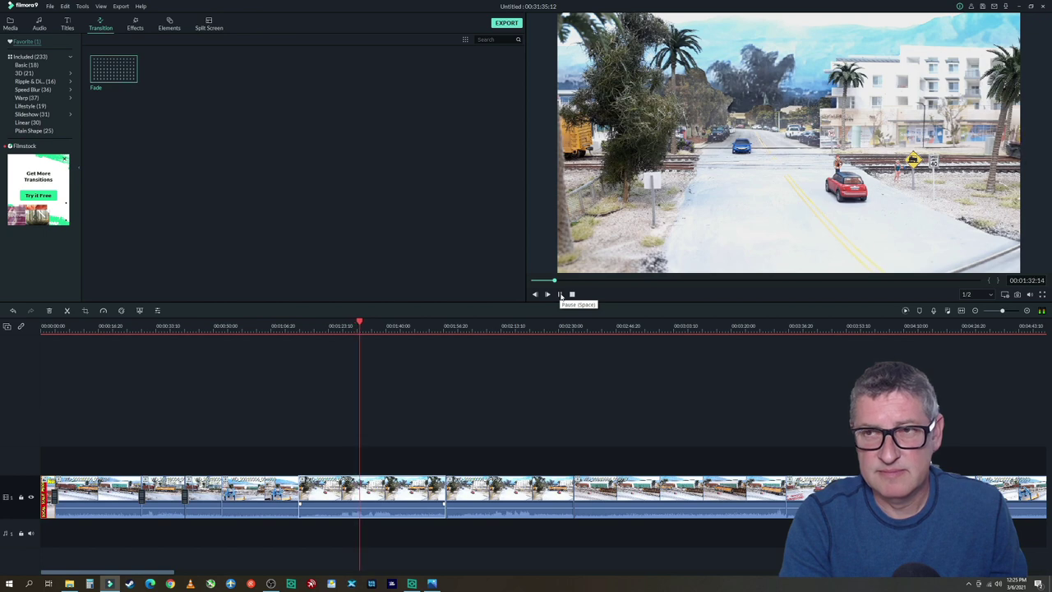
{"action": "left_click", "coordinate": [561, 295]}
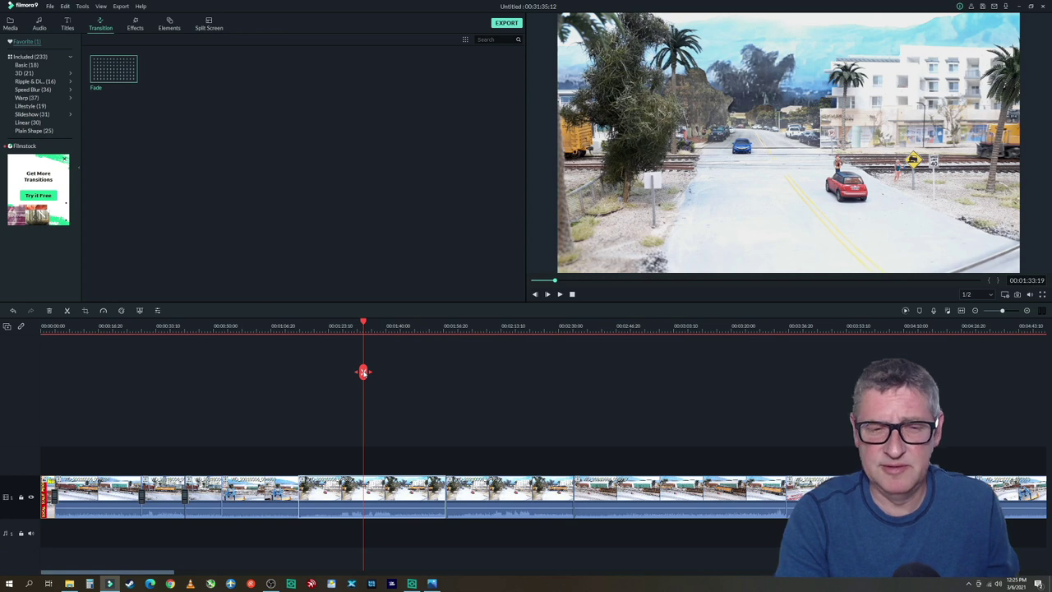
{"action": "left_click", "coordinate": [363, 372]}
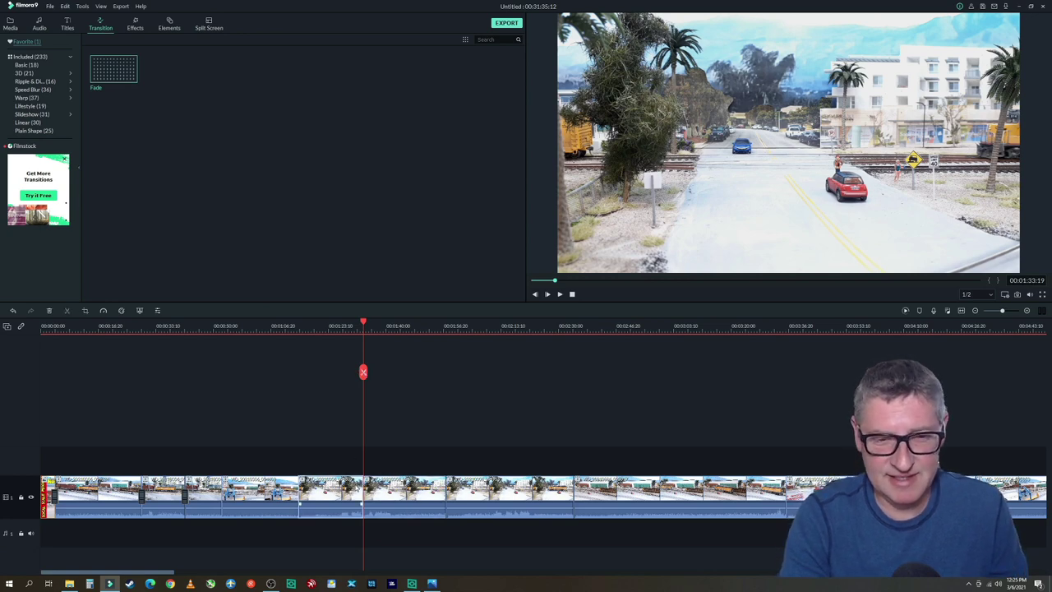
{"action": "key", "text": "Delete"}
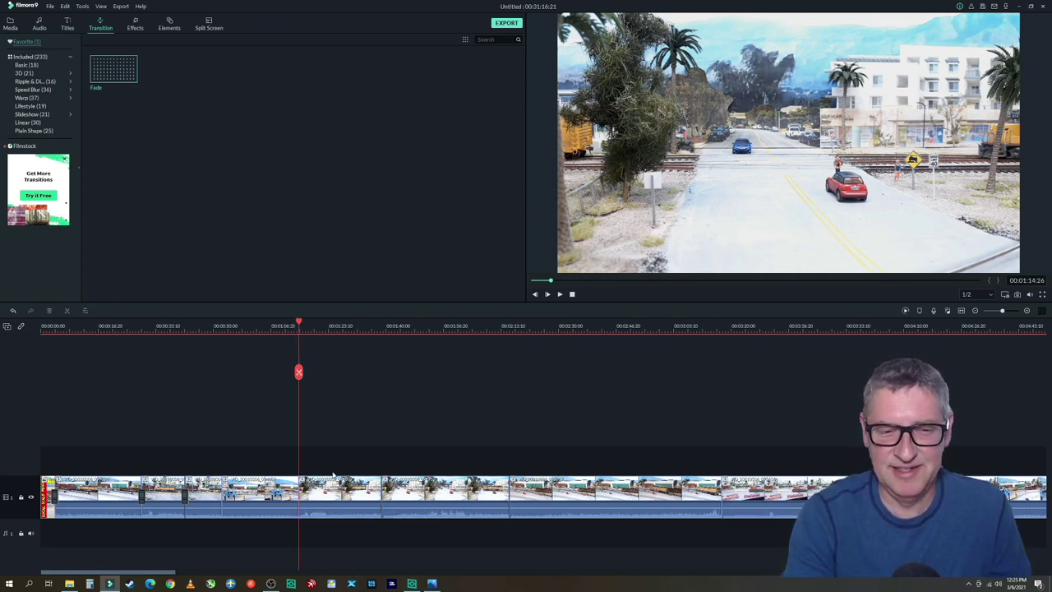
Play the shortened street crossing clip, split it at 00:01:34:03, and delete the remaining end piece
{"action": "left_click", "coordinate": [560, 295]}
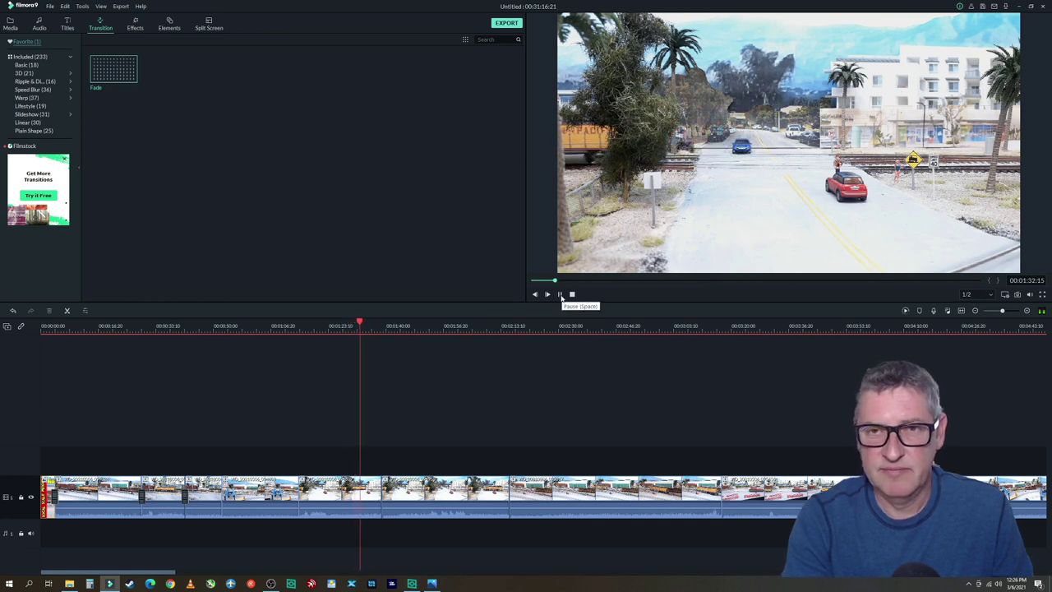
{"action": "left_click", "coordinate": [562, 294]}
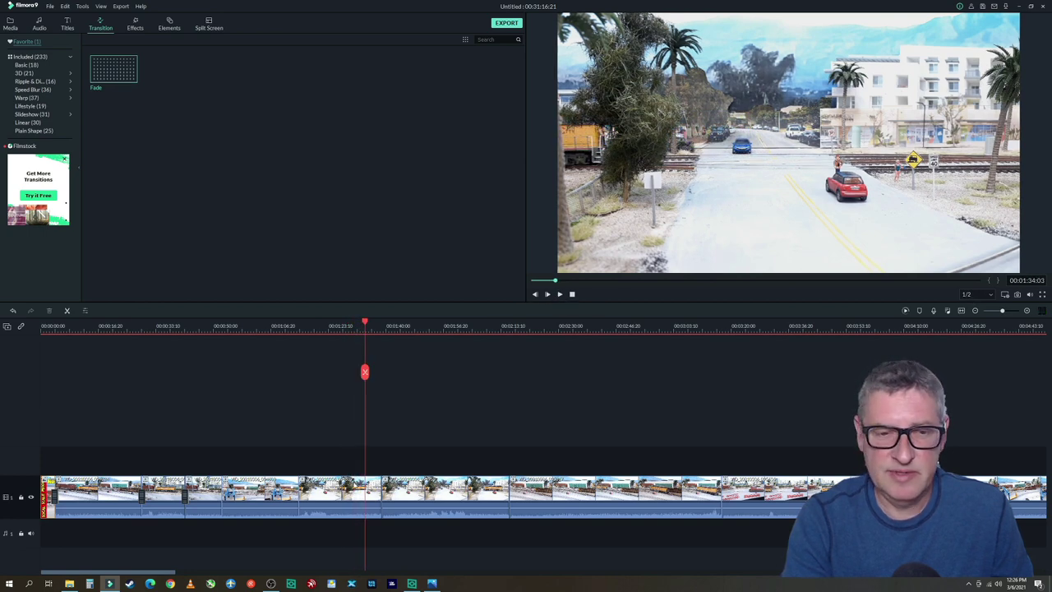
{"action": "left_click", "coordinate": [365, 372]}
{"action": "mouse_move", "coordinate": [366, 323]}
{"action": "left_mouse_down"}
{"action": "mouse_move", "coordinate": [383, 324]}
{"action": "mouse_move", "coordinate": [358, 326]}
{"action": "left_mouse_up"}
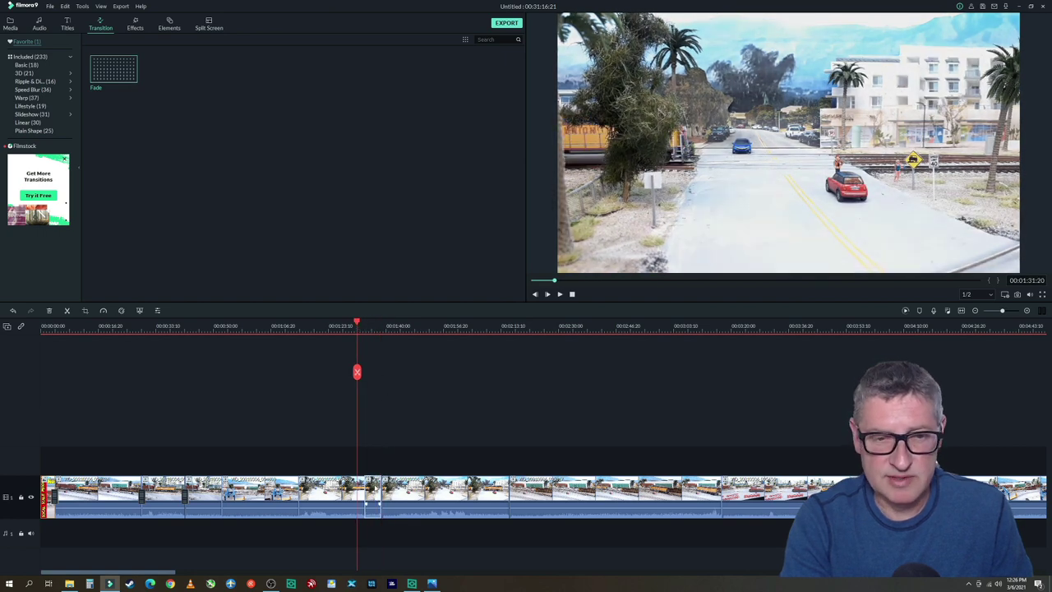
{"action": "key", "text": "Delete"}
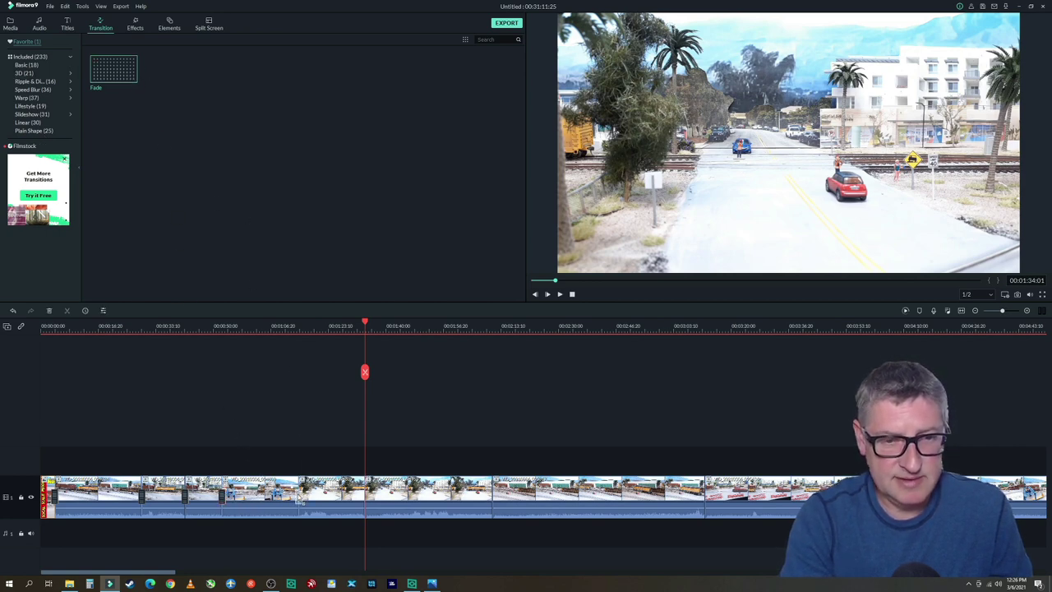
Preview the start of the blue crane clip, split it at 00:00:55:17, and delete the short piece before the cut
{"action": "left_click_drag", "start_coordinate": [365, 372], "coordinate": [213, 371]}
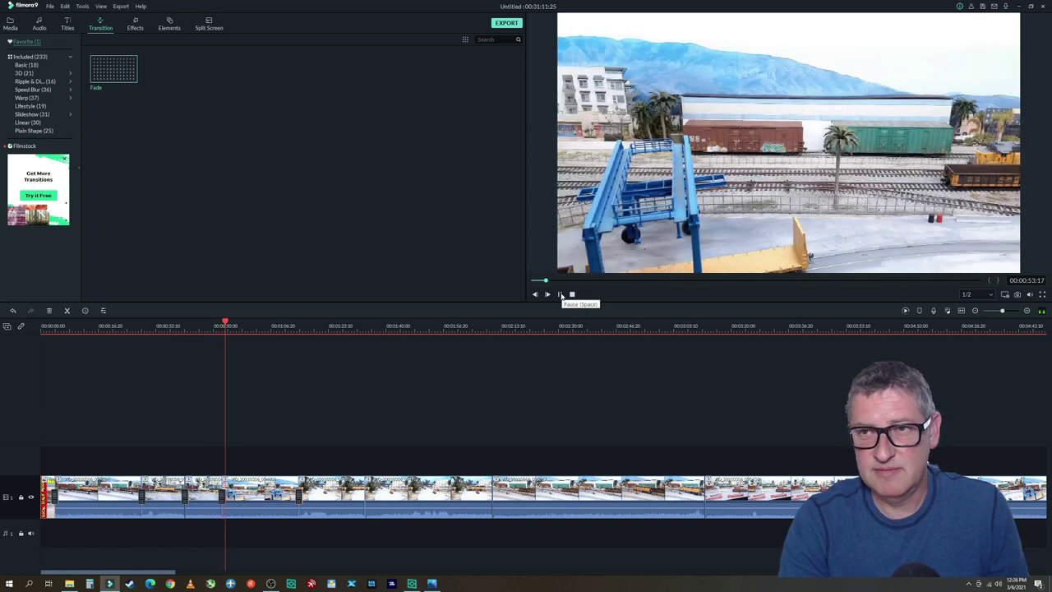
{"action": "left_click", "coordinate": [560, 294]}
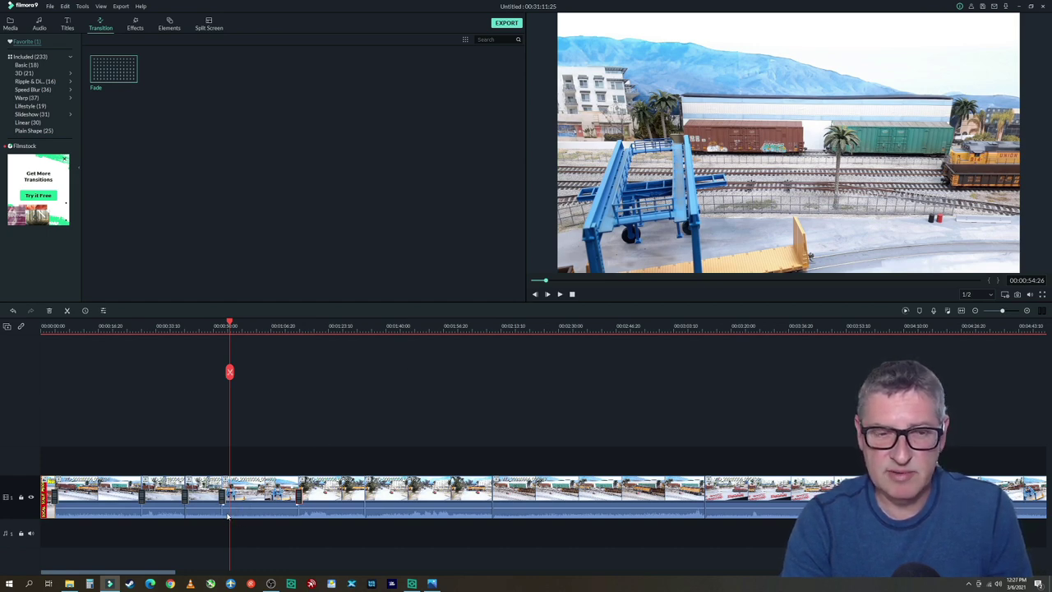
{"action": "left_click_drag", "start_coordinate": [230, 323], "coordinate": [234, 324]}
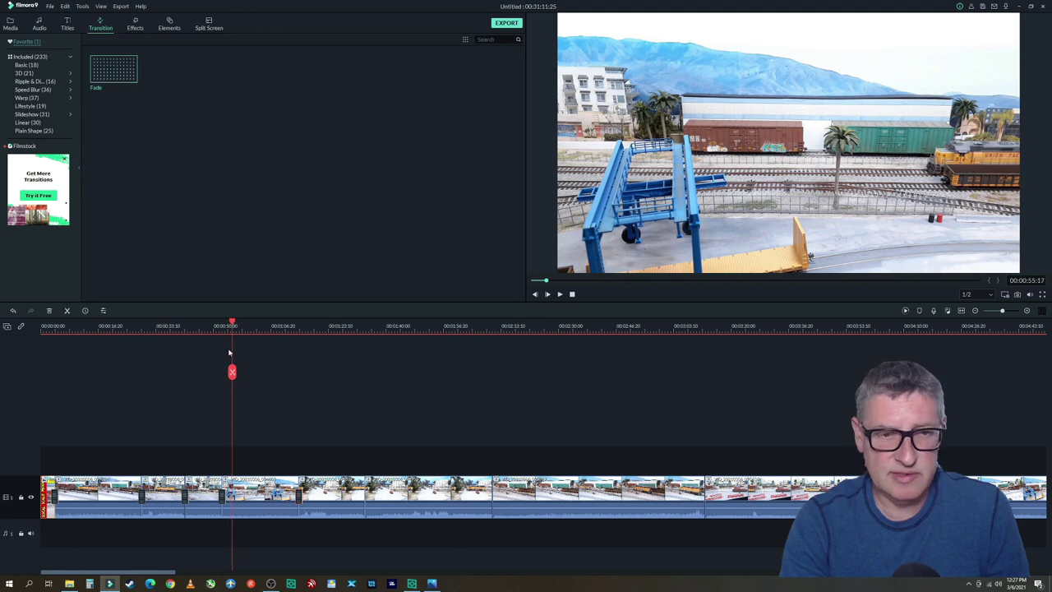
{"action": "left_click", "coordinate": [233, 481]}
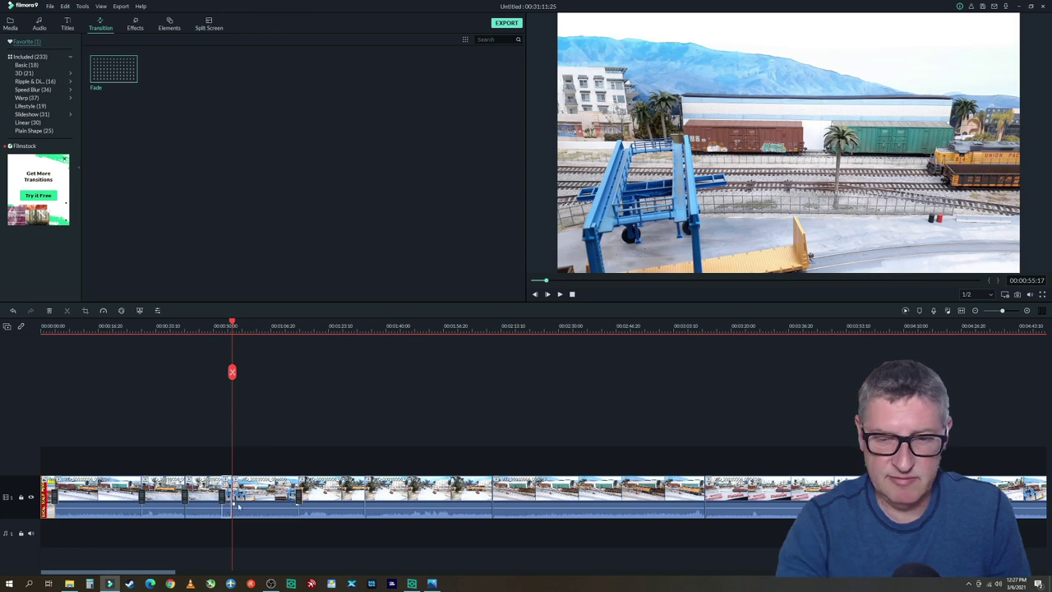
{"action": "key", "text": "Delete"}
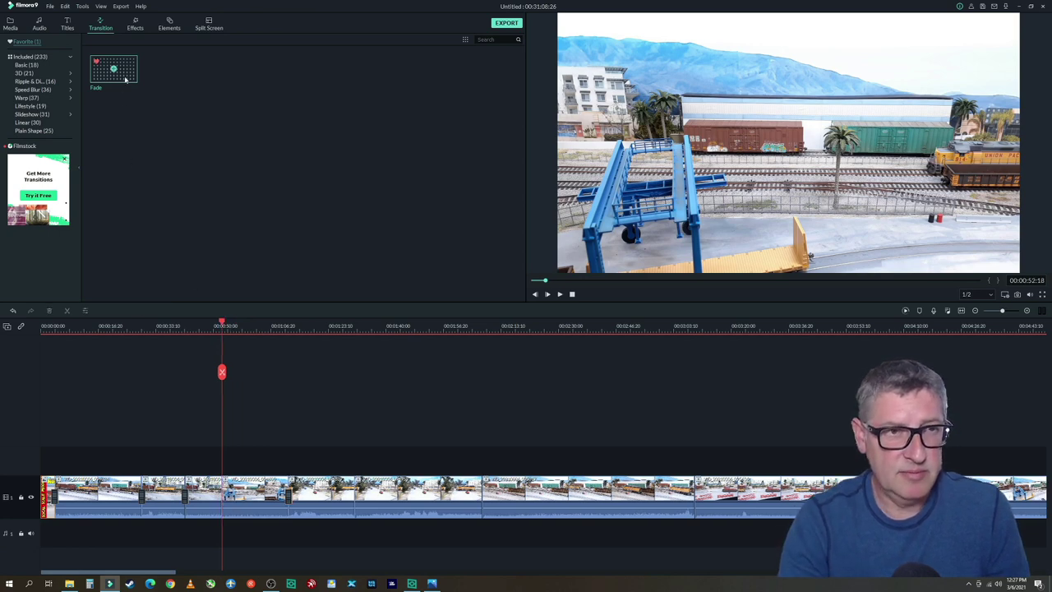
Play from 00:00:50:00 through the blue crane clip, split it at 00:01:02:22, and delete the piece after the cut
{"action": "left_click_drag", "start_coordinate": [222, 323], "coordinate": [213, 323]}
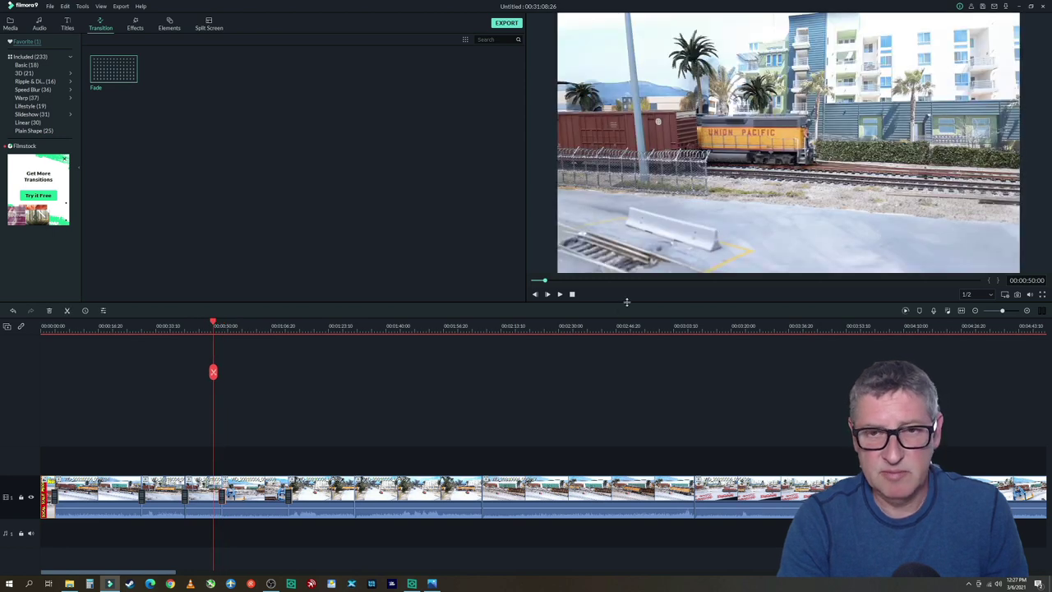
{"action": "left_click", "coordinate": [560, 295]}
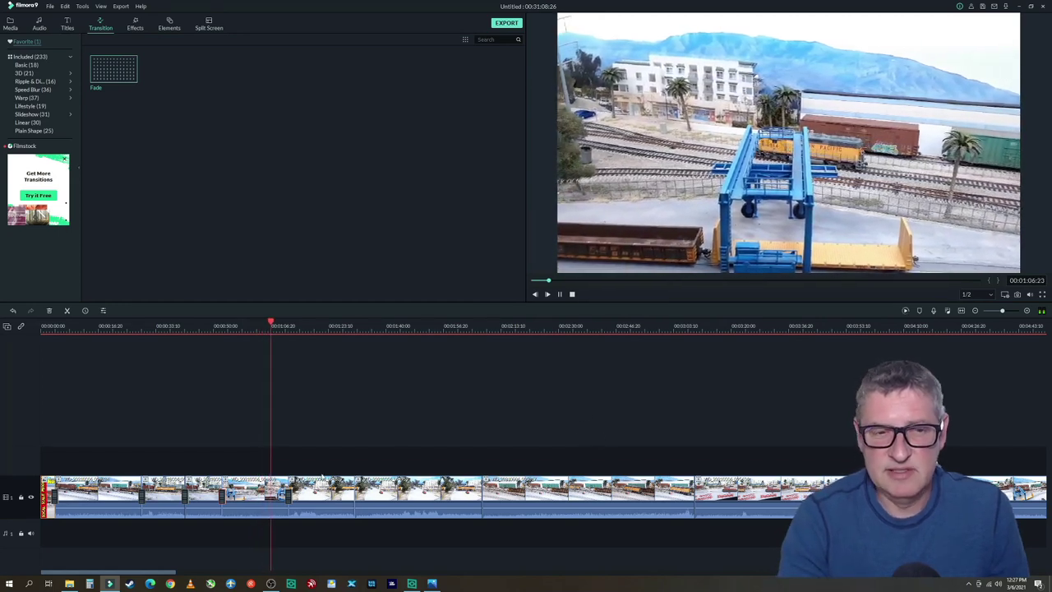
{"action": "left_click", "coordinate": [560, 294]}
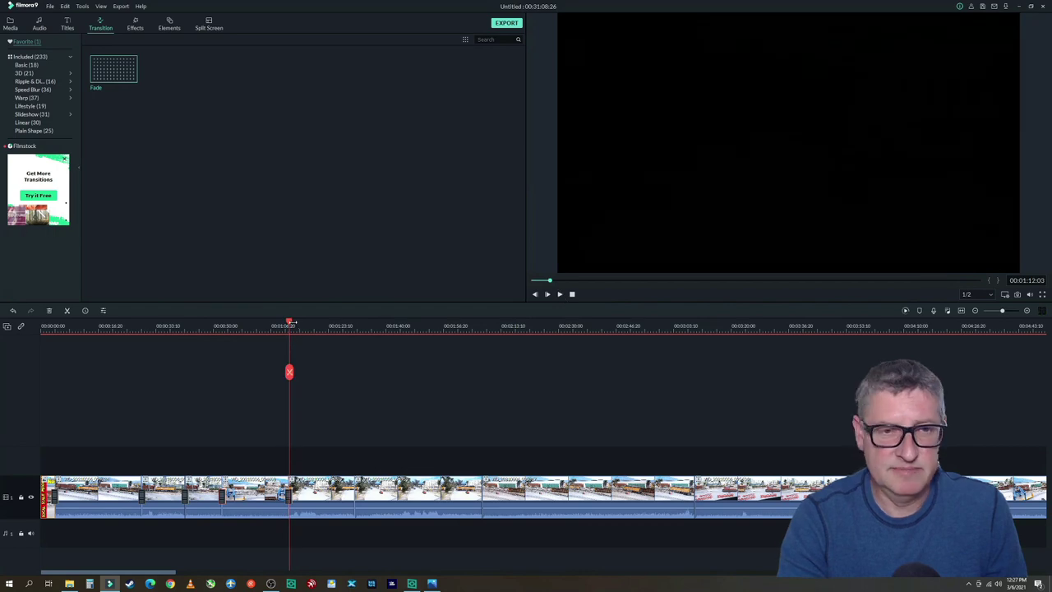
{"action": "left_click_drag", "start_coordinate": [289, 325], "coordinate": [258, 327]}
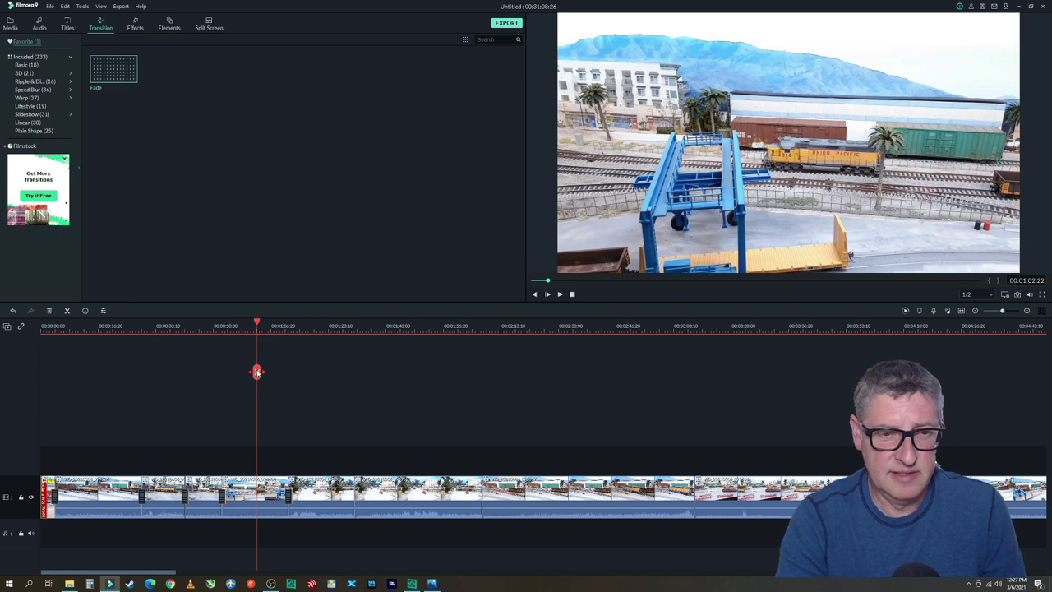
{"action": "left_click", "coordinate": [270, 494]}
{"action": "key", "text": "Delete"}
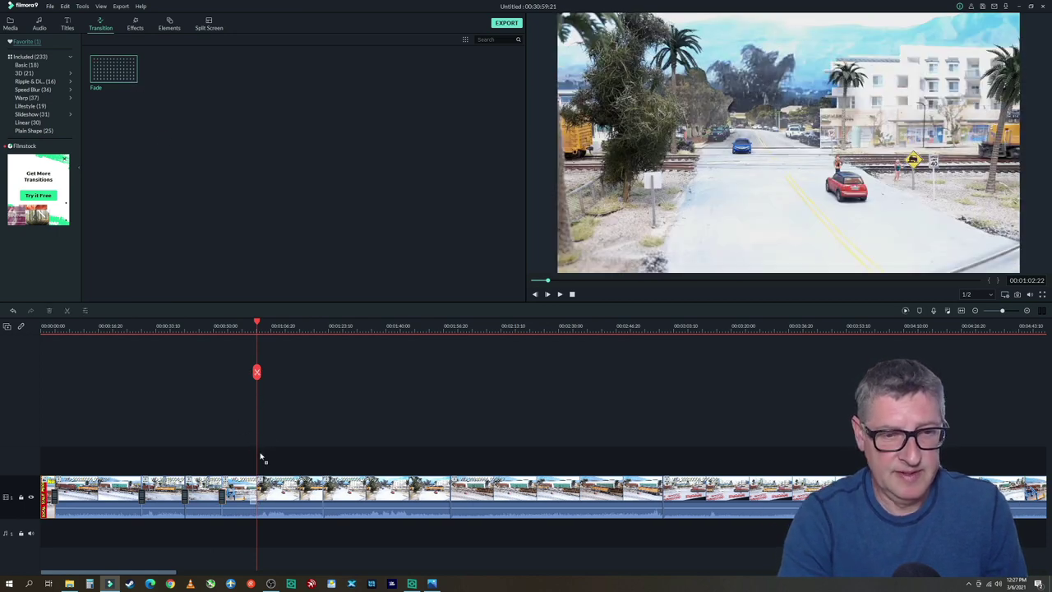
Play the sequence from 00:00:51:20 to check the trimmed crane and street crossing clips and their transition
{"action": "left_click_drag", "start_coordinate": [256, 326], "coordinate": [219, 323]}
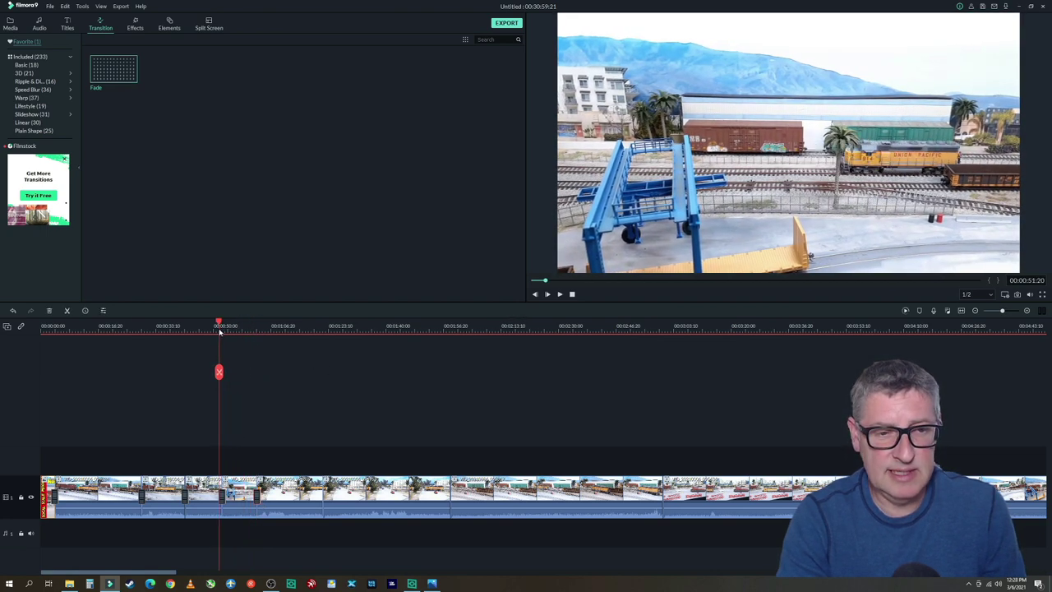
{"action": "left_click", "coordinate": [560, 295]}
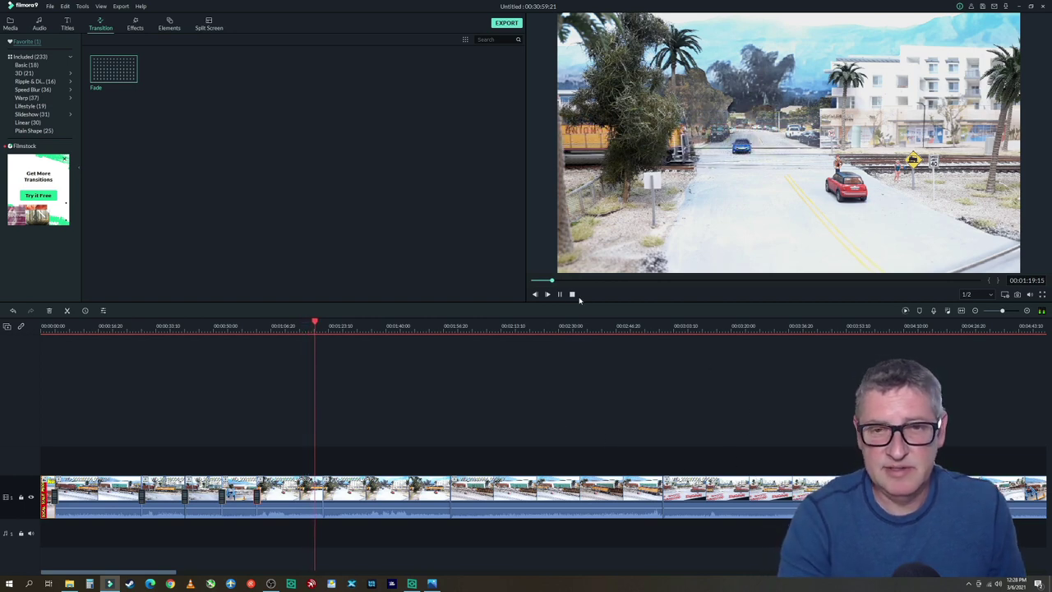
{"action": "key", "text": "space"}
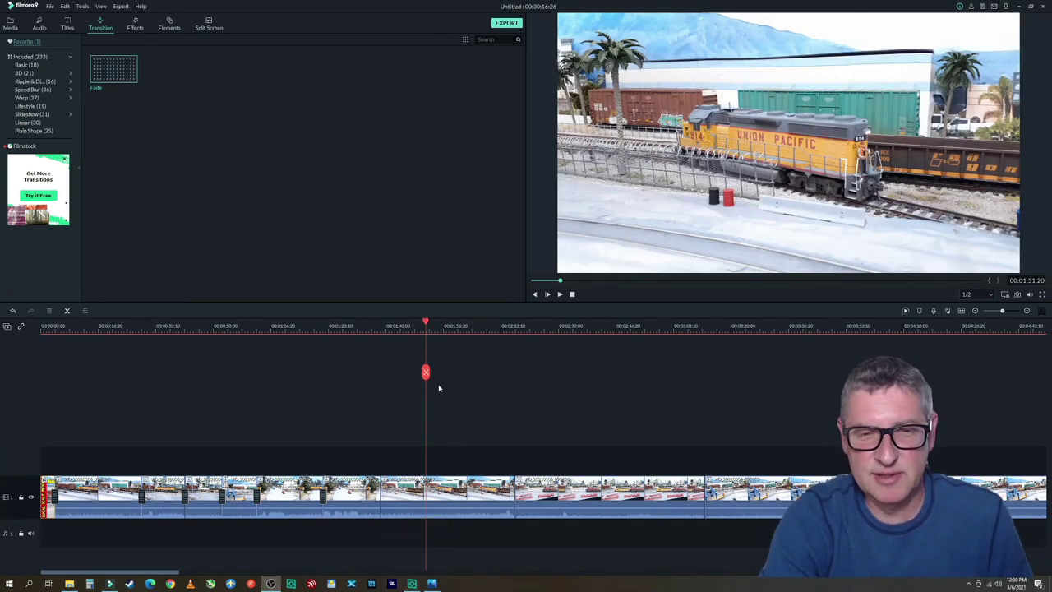
Play the Union Pacific locomotive clip from 00:01:50:14 and split it at 00:01:50:28, where the locomotive stops moving
{"action": "left_click_drag", "start_coordinate": [425, 324], "coordinate": [422, 324]}
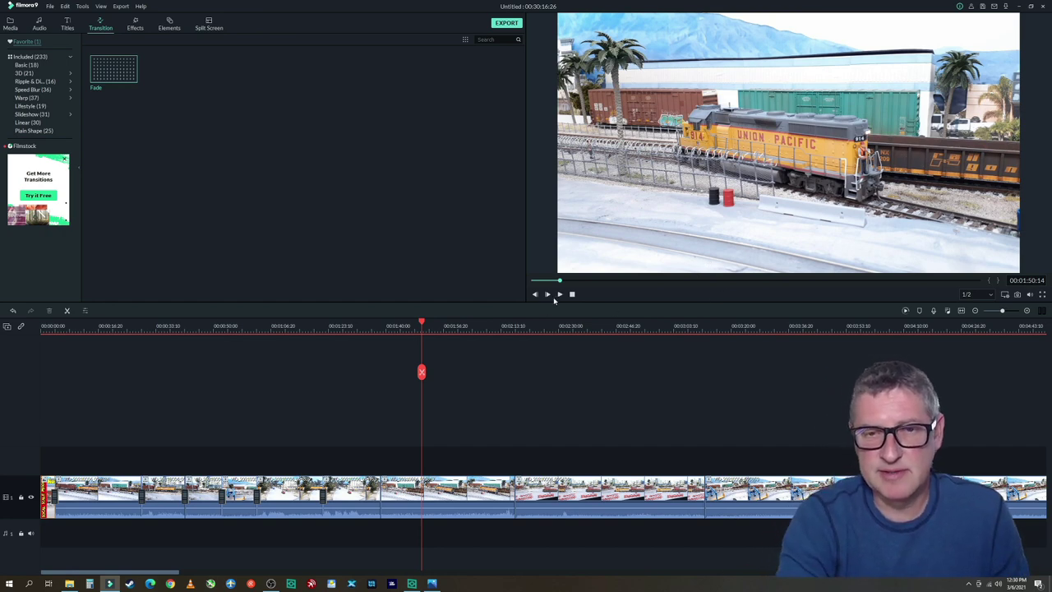
{"action": "left_click", "coordinate": [560, 294]}
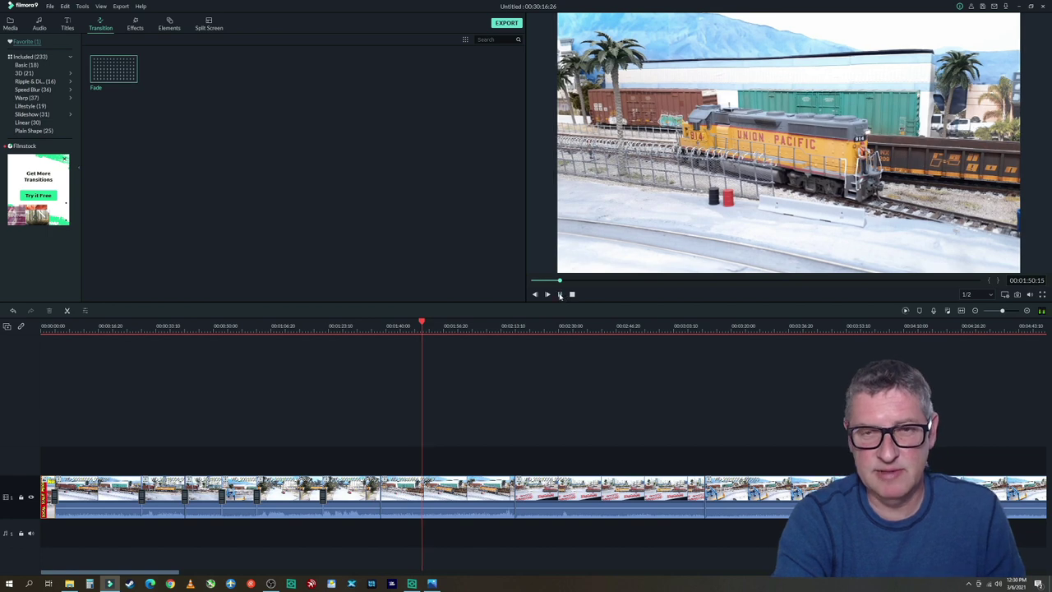
{"action": "left_click_drag", "start_coordinate": [425, 371], "coordinate": [401, 371]}
{"action": "left_click", "coordinate": [560, 294]}
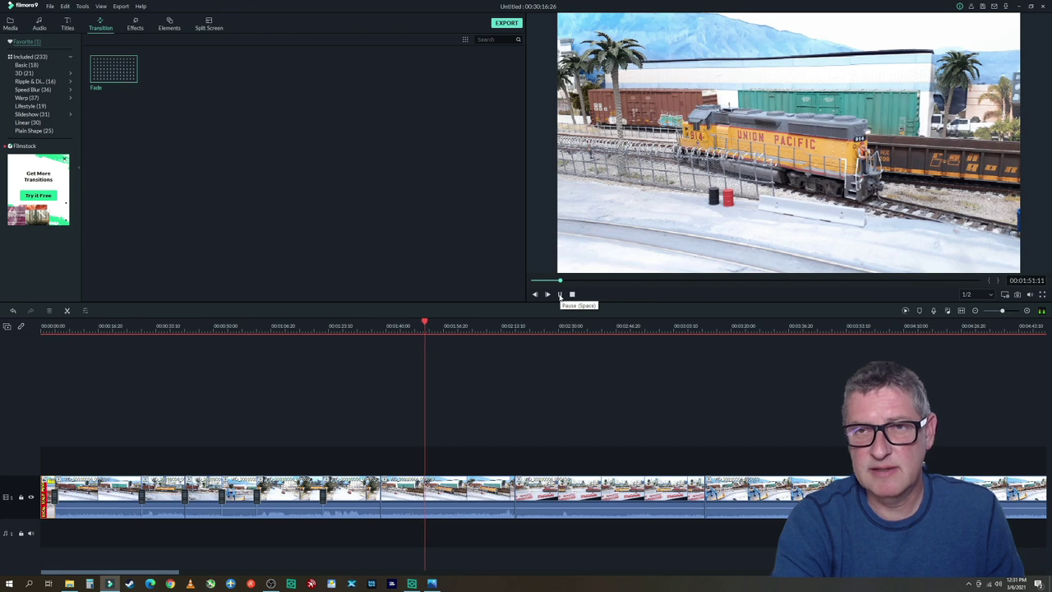
{"action": "left_click", "coordinate": [560, 295]}
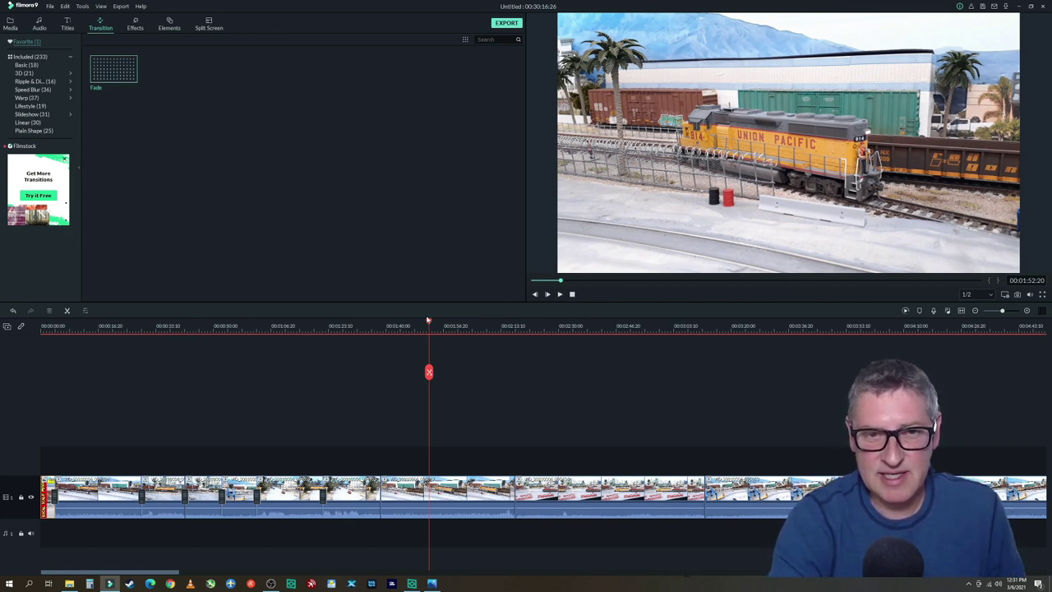
{"action": "left_click_drag", "start_coordinate": [428, 323], "coordinate": [424, 322]}
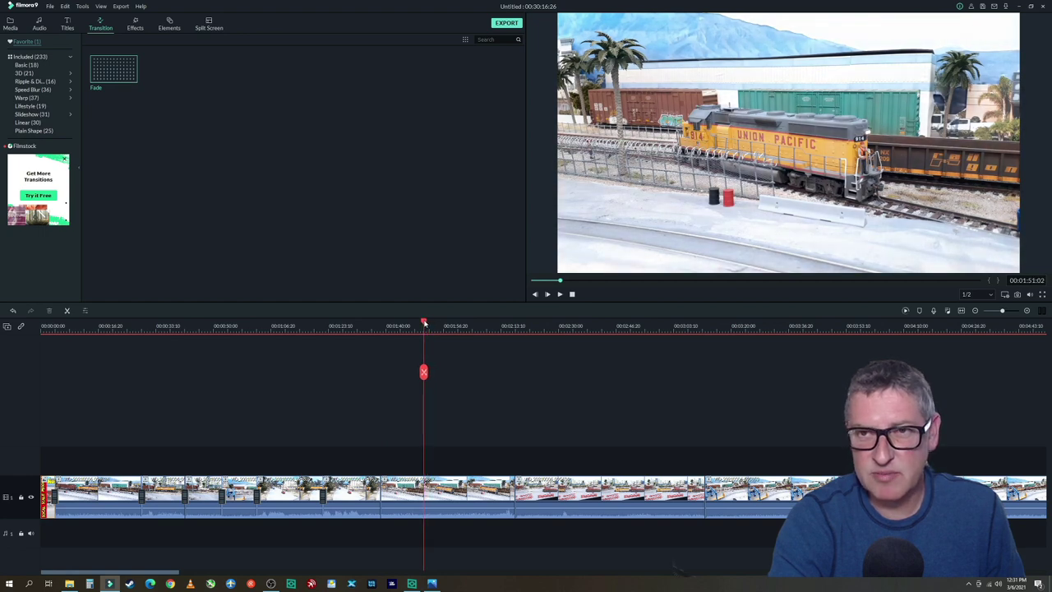
{"action": "left_click", "coordinate": [423, 371]}
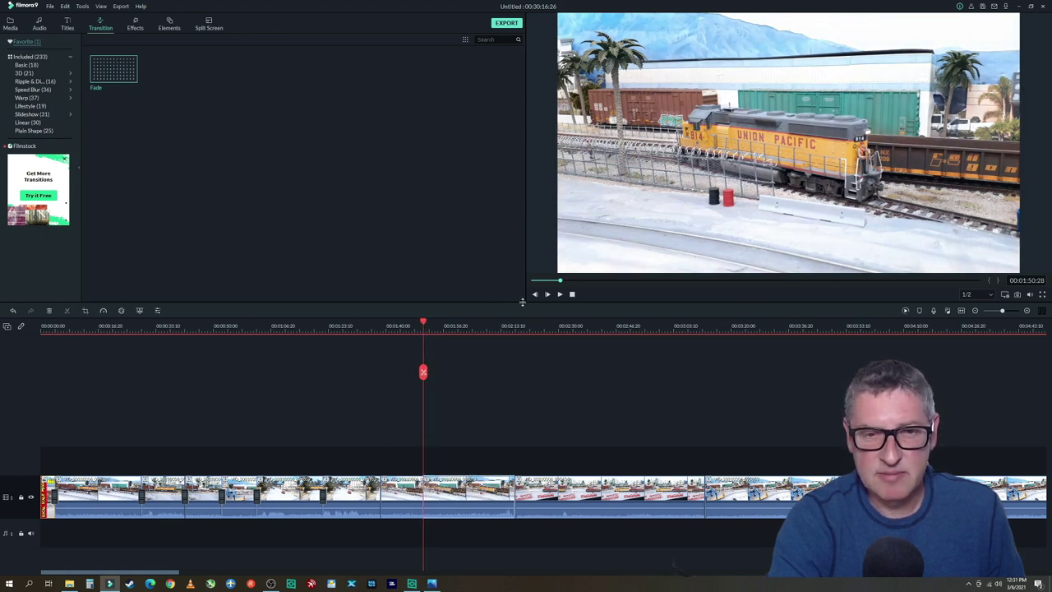
Play on until the locomotive moves again, split the clip at 00:02:01:20, and delete the stationary piece between the cuts
{"action": "left_click", "coordinate": [562, 295]}
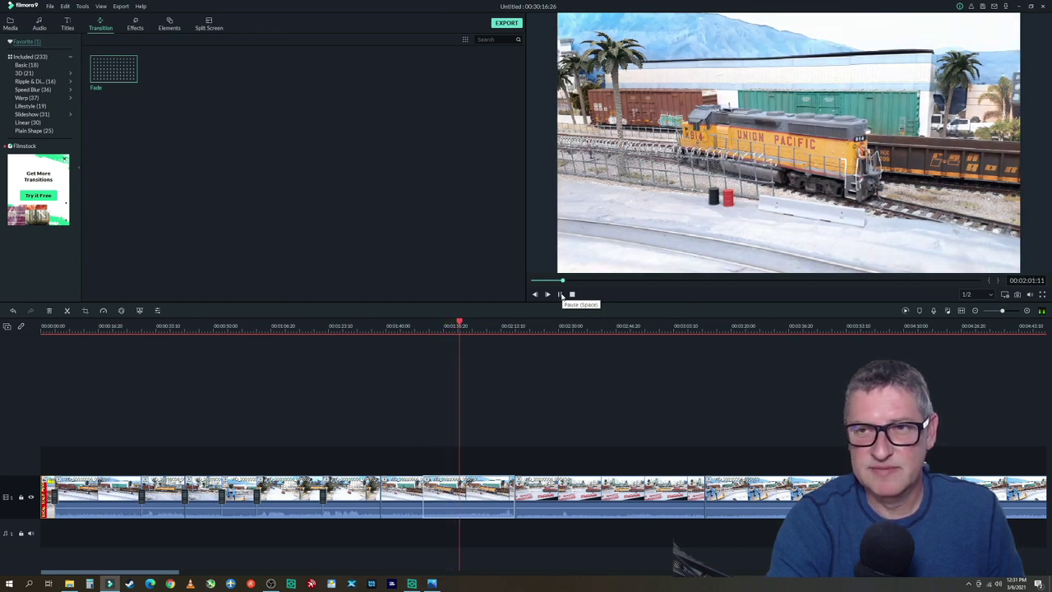
{"action": "left_click", "coordinate": [560, 295]}
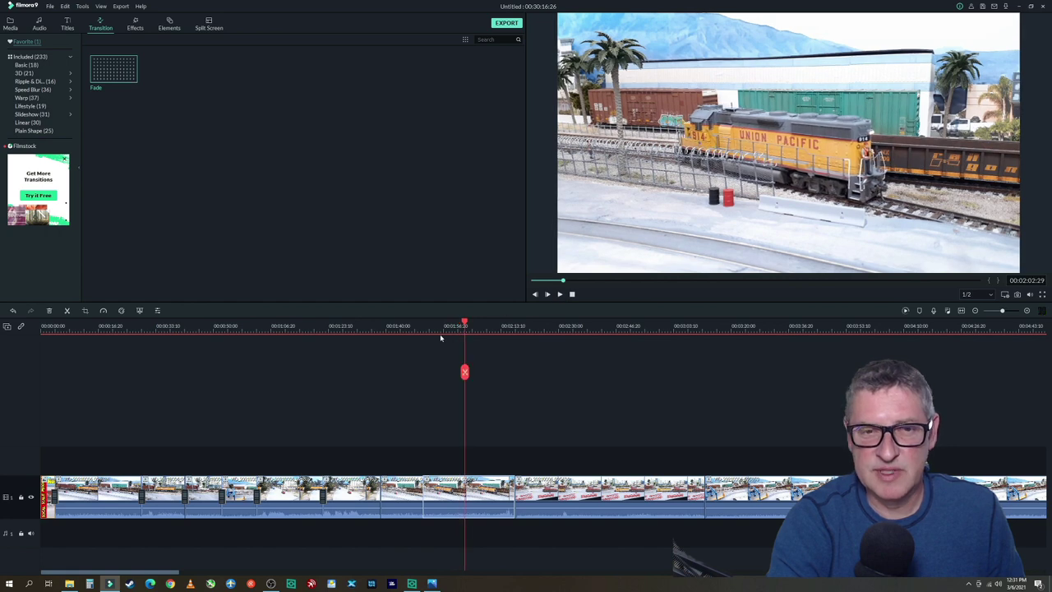
{"action": "left_click_drag", "start_coordinate": [464, 324], "coordinate": [462, 325]}
{"action": "left_click", "coordinate": [462, 372]}
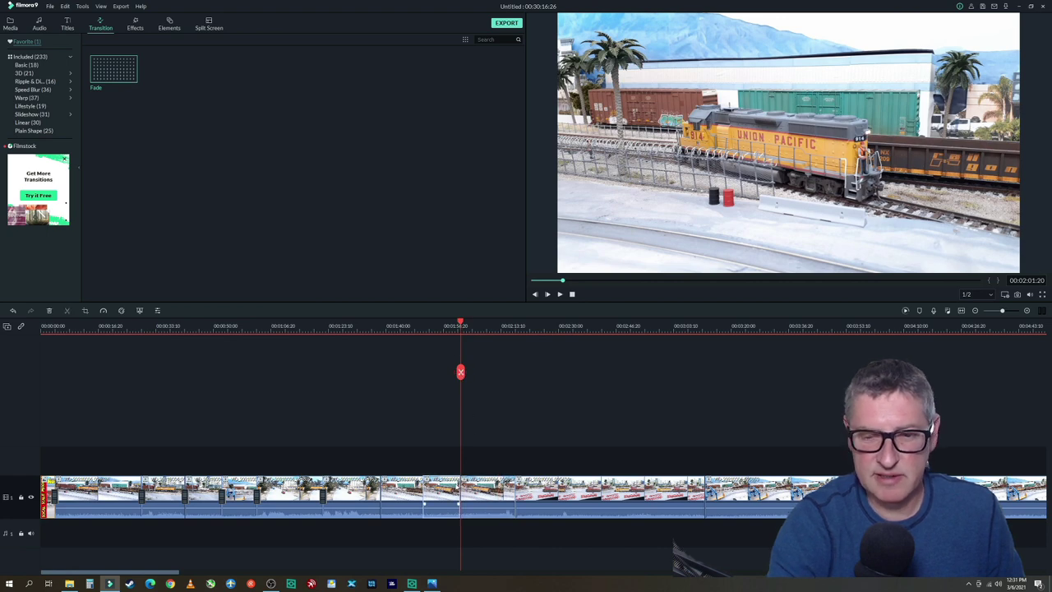
{"action": "key", "text": "Delete"}
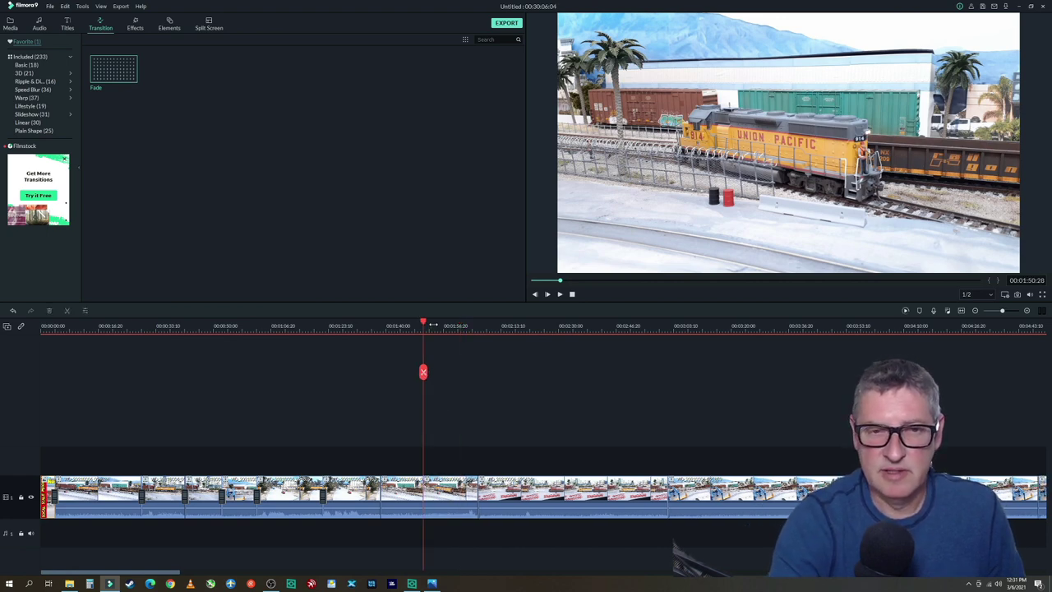
Play the sequence from 00:01:49:12 across the new cut to check that the locomotive's stop flows into its departure
{"action": "left_click_drag", "start_coordinate": [424, 323], "coordinate": [418, 323]}
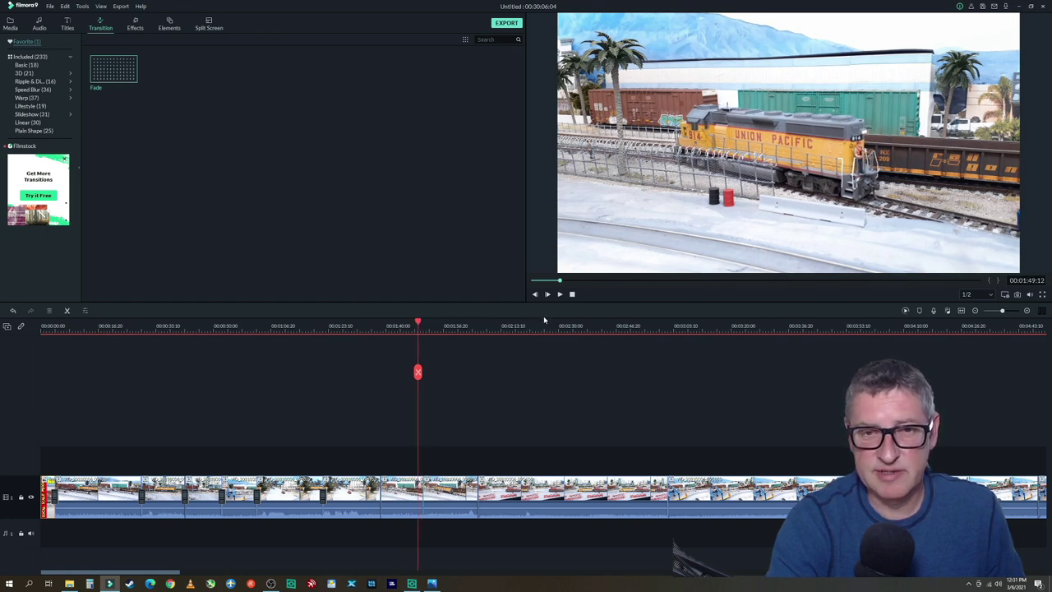
{"action": "left_click", "coordinate": [559, 294]}
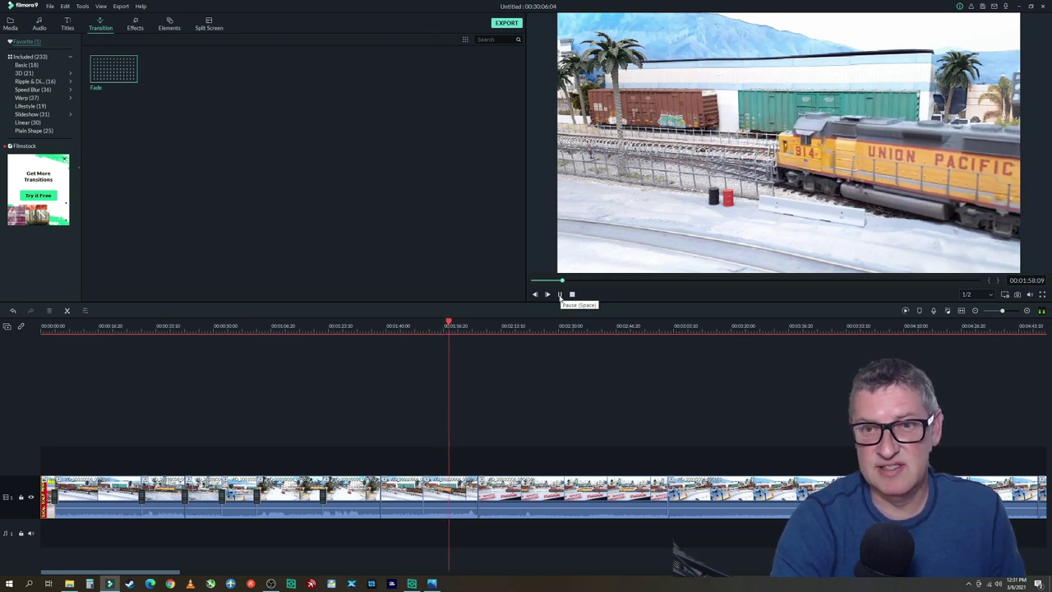
{"action": "left_click", "coordinate": [560, 294]}
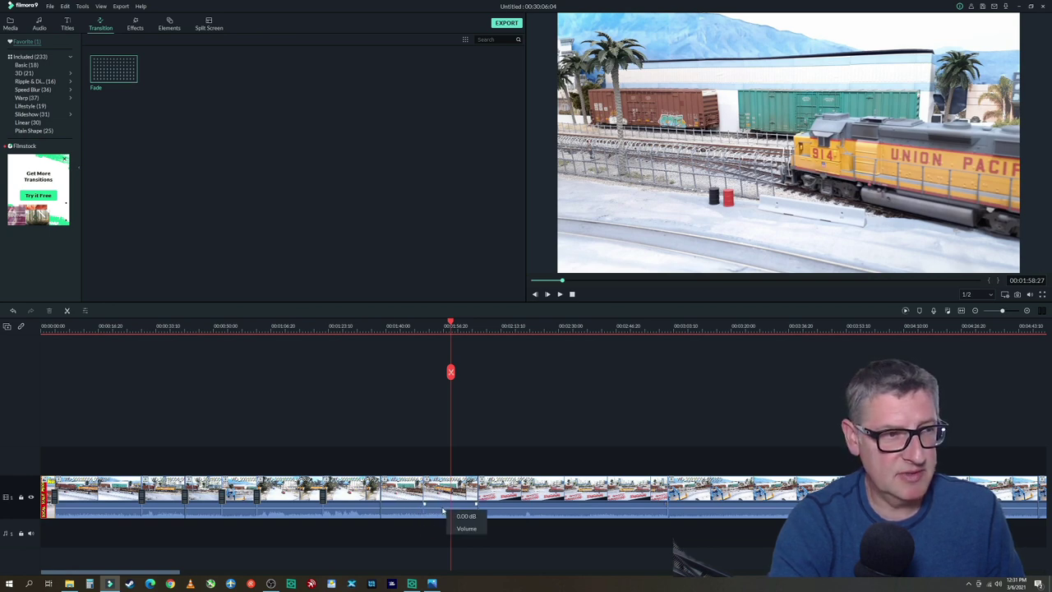
{"action": "left_click_drag", "start_coordinate": [443, 512], "coordinate": [444, 515]}
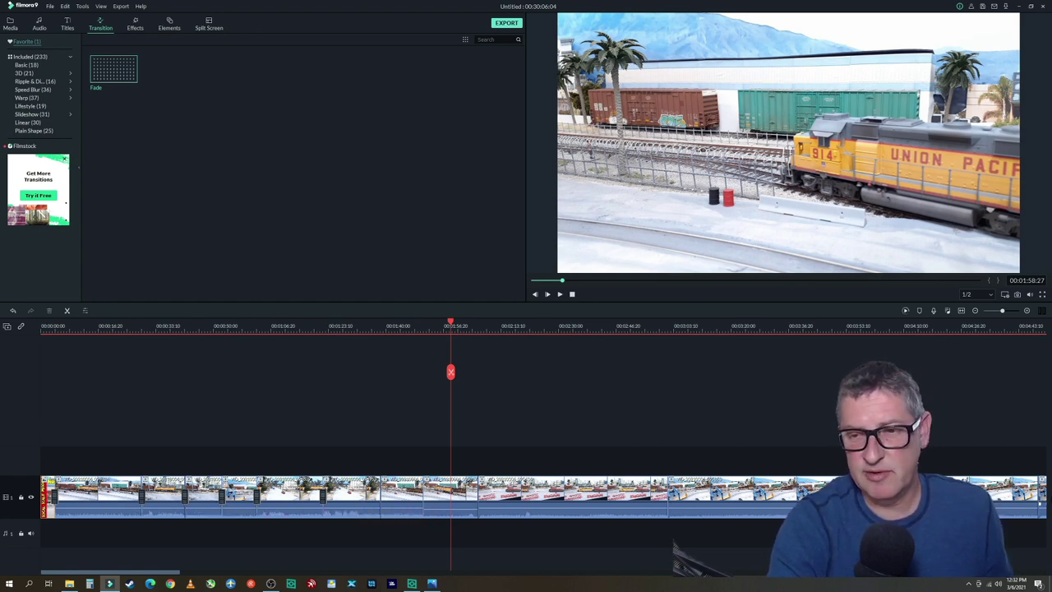
{"action": "left_click_drag", "start_coordinate": [173, 576], "coordinate": [111, 573]}
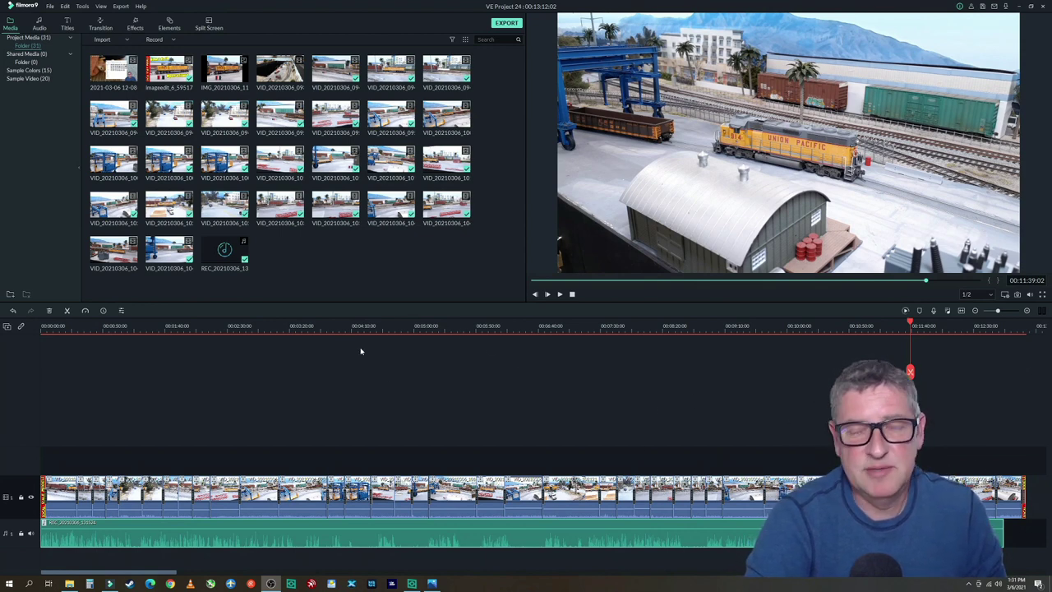
Import the green-screen LIKESUB_BUTTONS video from the TRAIN folder into the project media
{"action": "right_click", "coordinate": [345, 268]}
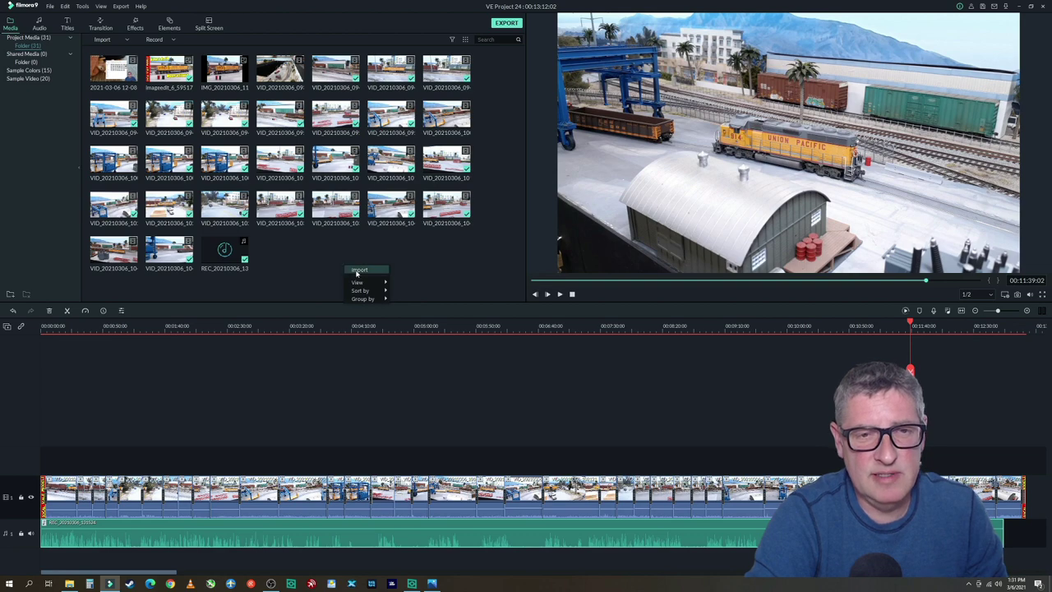
{"action": "left_click", "coordinate": [362, 272]}
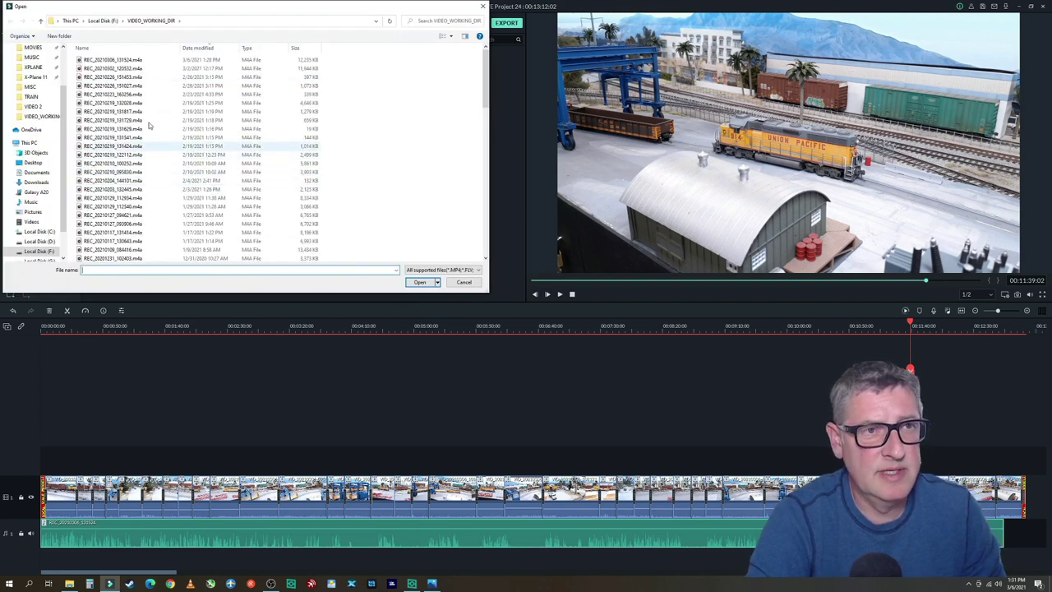
{"action": "left_click", "coordinate": [32, 97]}
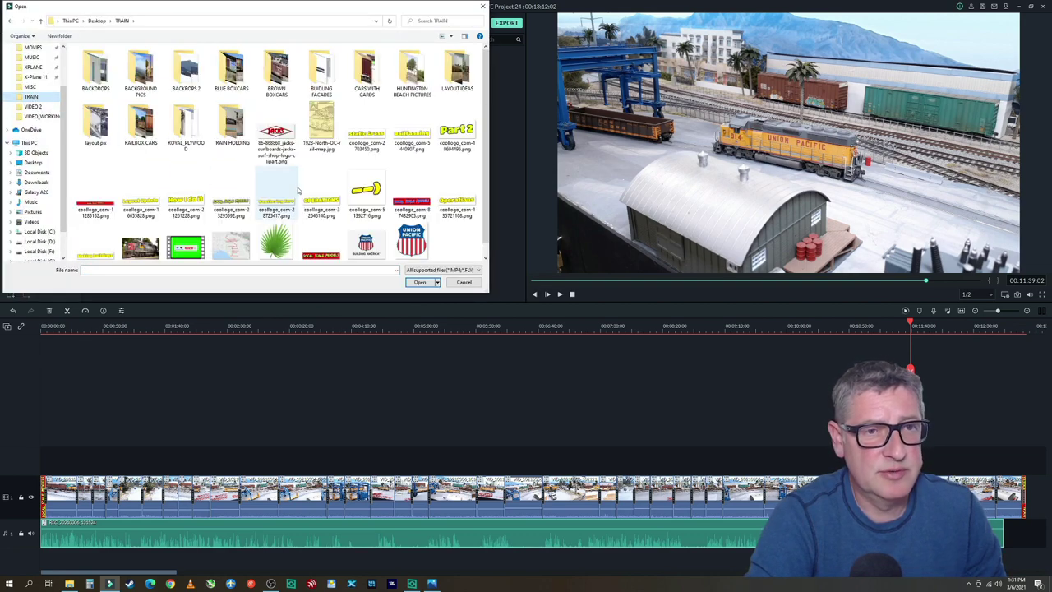
{"action": "left_click", "coordinate": [184, 238]}
{"action": "double_click", "coordinate": [184, 237]}
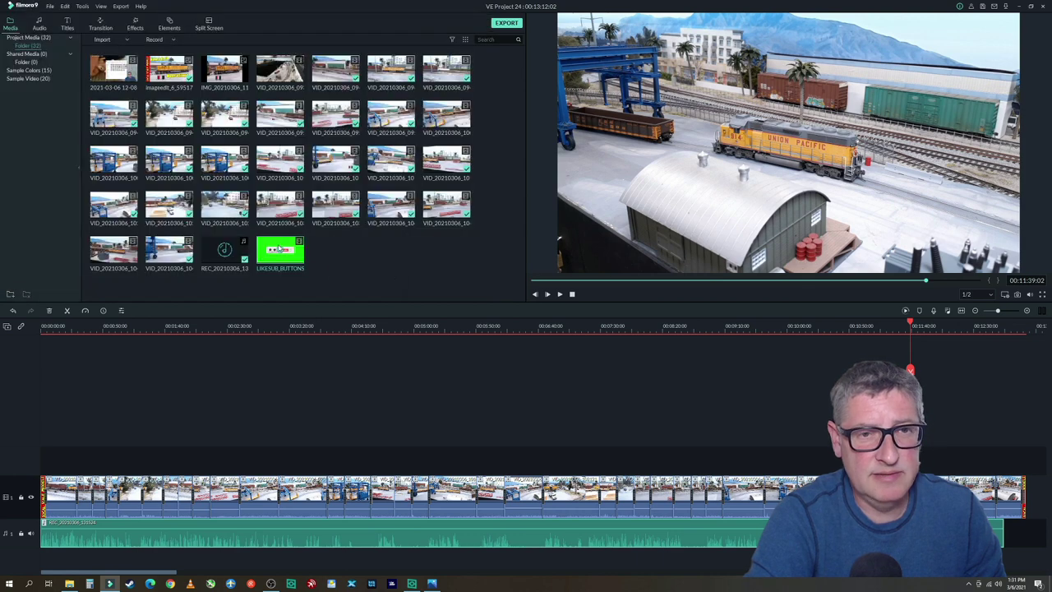
Import 1-OPENING Stranger_Danger TRIMMED.mp3 and 99-ENDING Club TRIMMED.mp3 from the MUSIC folder into the project media
{"action": "right_click", "coordinate": [375, 260]}
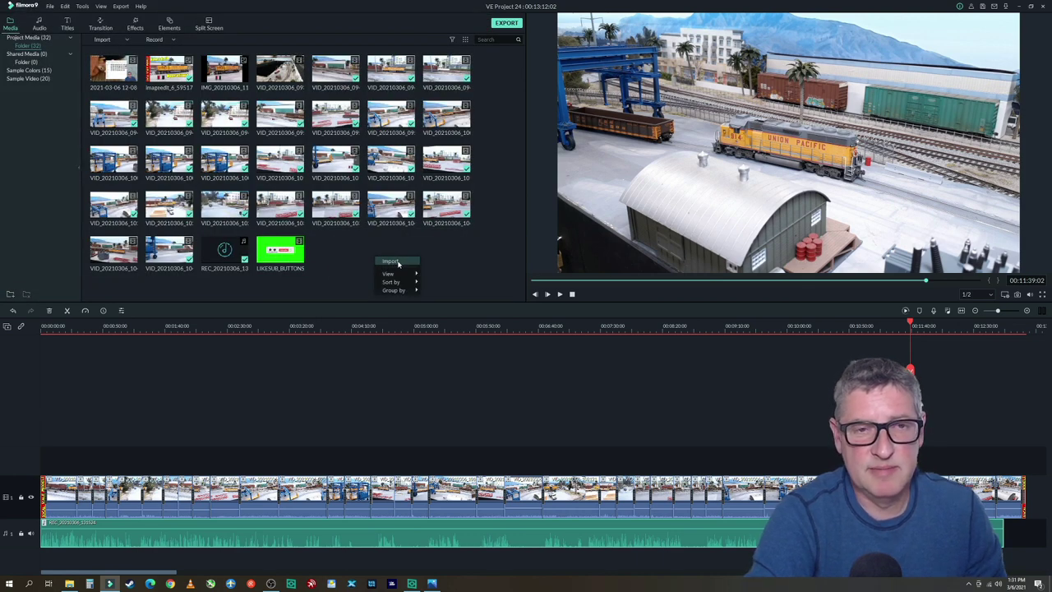
{"action": "left_click", "coordinate": [398, 262]}
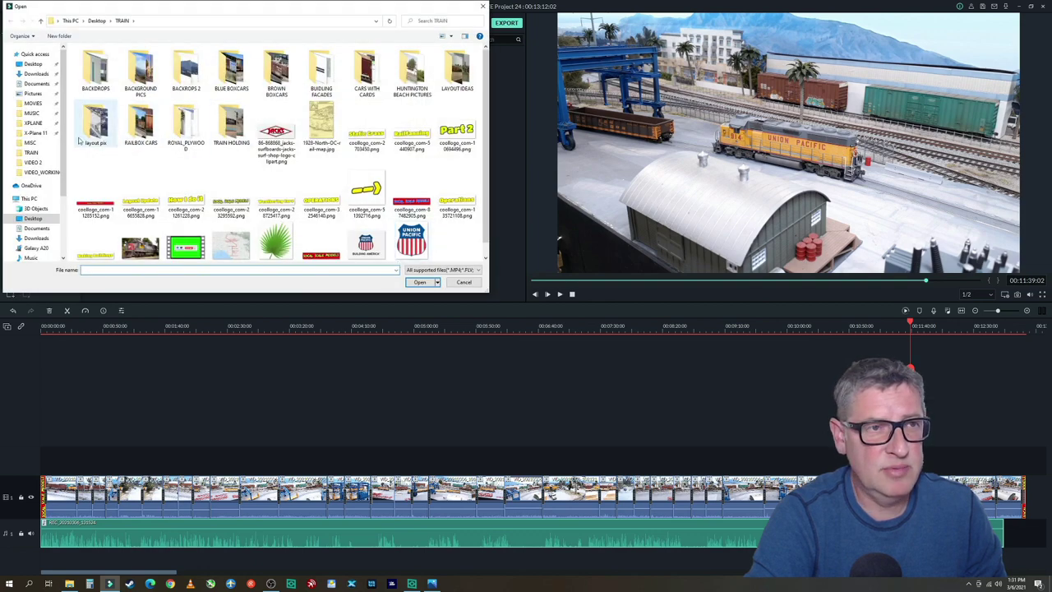
{"action": "left_click", "coordinate": [34, 114]}
{"action": "left_click", "coordinate": [150, 103]}
{"action": "left_click", "coordinate": [150, 112], "text": "ctrl"}
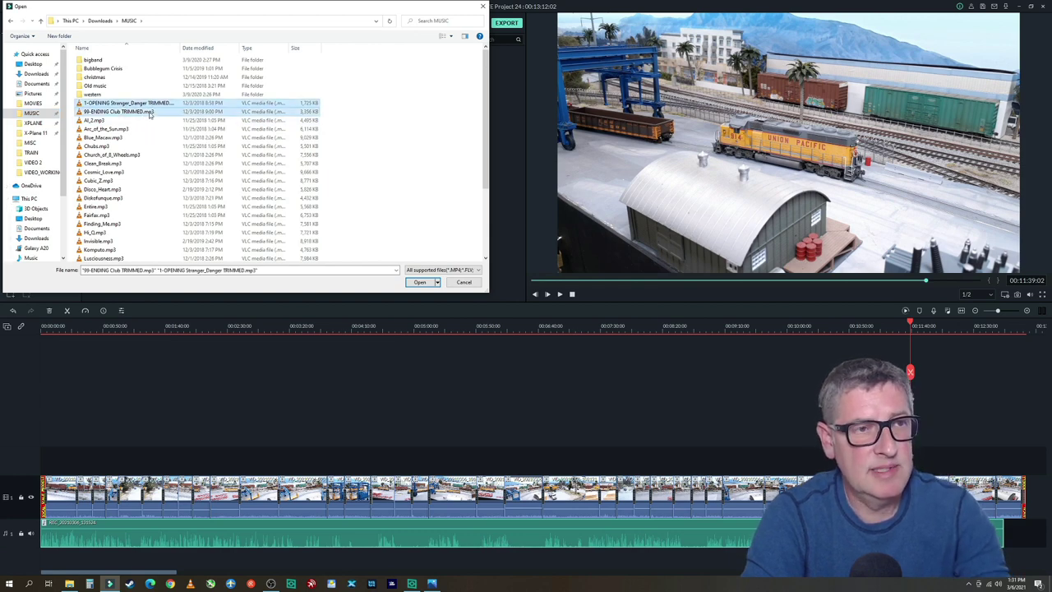
{"action": "left_click", "coordinate": [420, 283]}
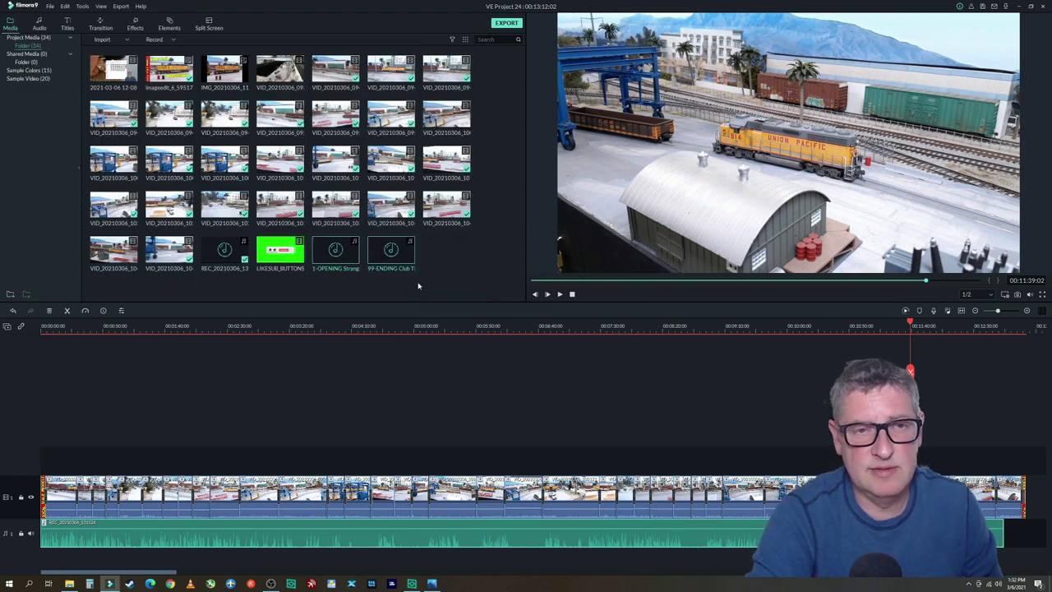
Preview the 1-OPENING Stranger_Danger music and place it at the start of the timeline on a second audio track
{"action": "left_click", "coordinate": [347, 258]}
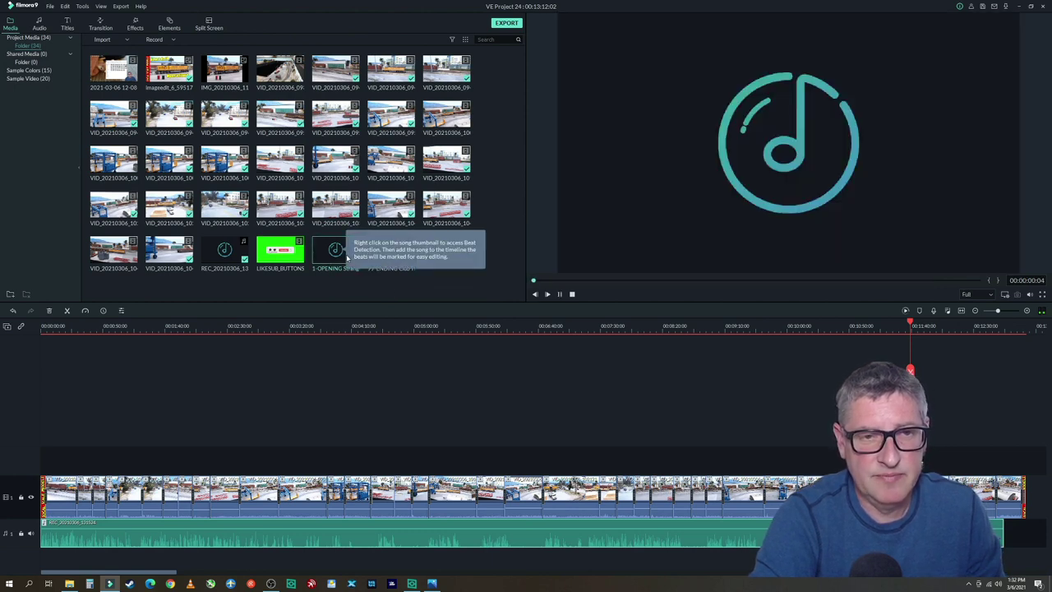
{"action": "left_click", "coordinate": [560, 297]}
{"action": "left_click_drag", "start_coordinate": [336, 251], "coordinate": [41, 433]}
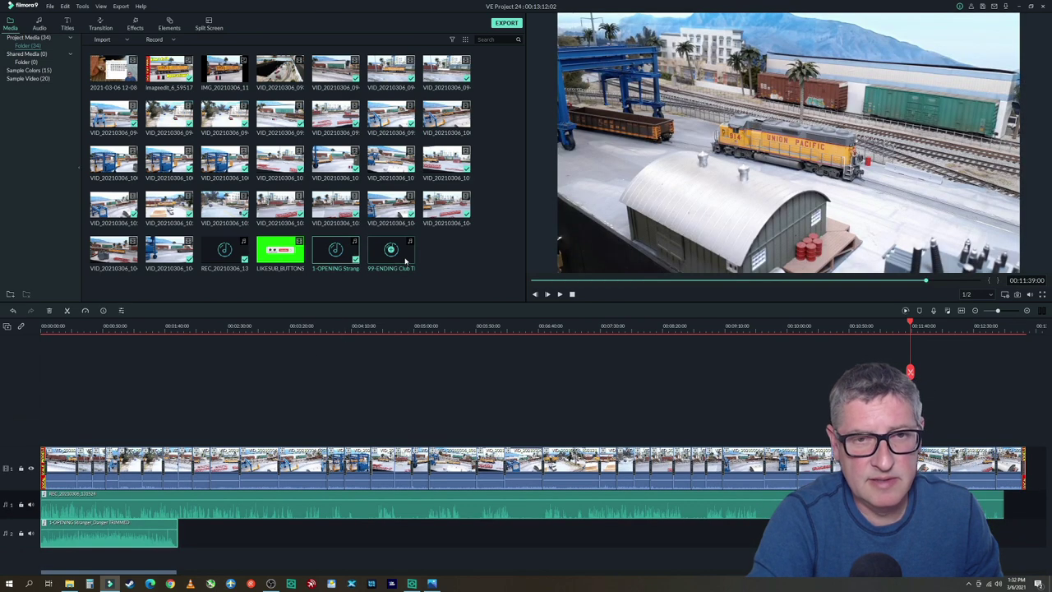
Preview the 99-ENDING Club music and place it on the second audio track near the end of the video
{"action": "left_click", "coordinate": [404, 262]}
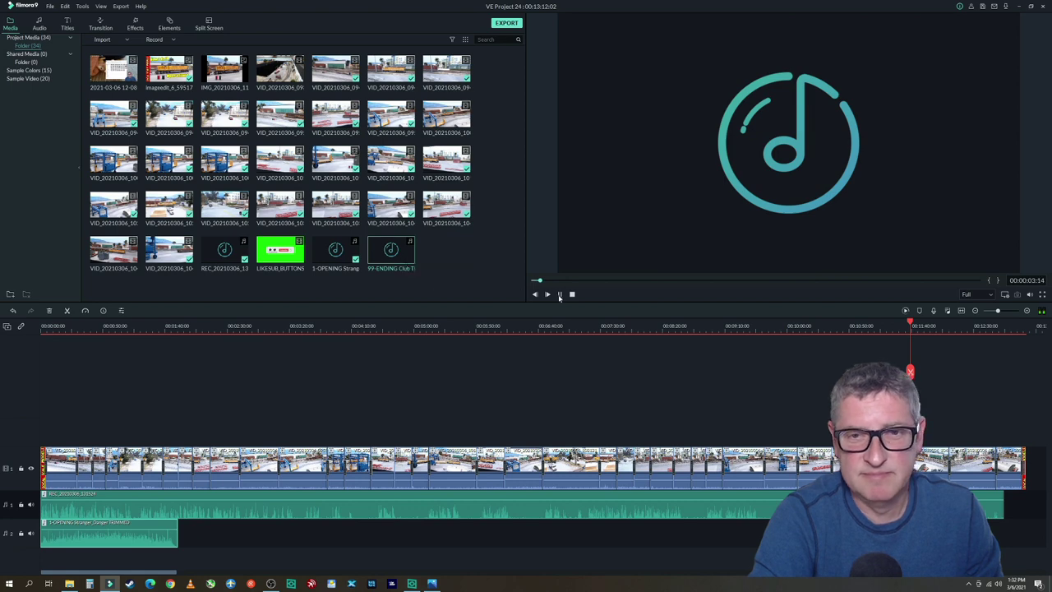
{"action": "left_click_drag", "start_coordinate": [522, 367], "coordinate": [905, 530]}
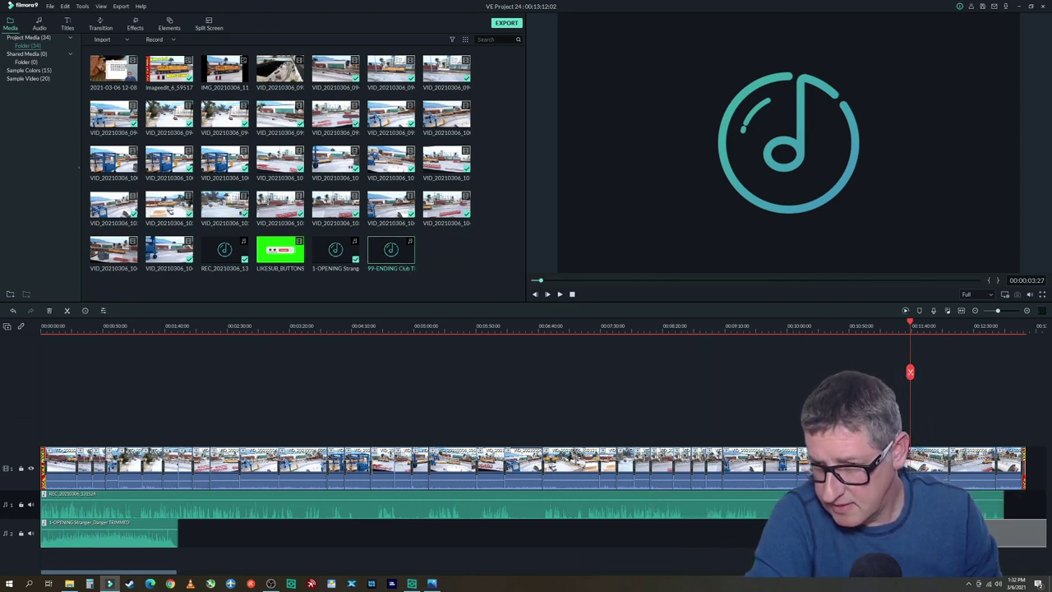
{"action": "left_click_drag", "start_coordinate": [995, 536], "coordinate": [999, 534]}
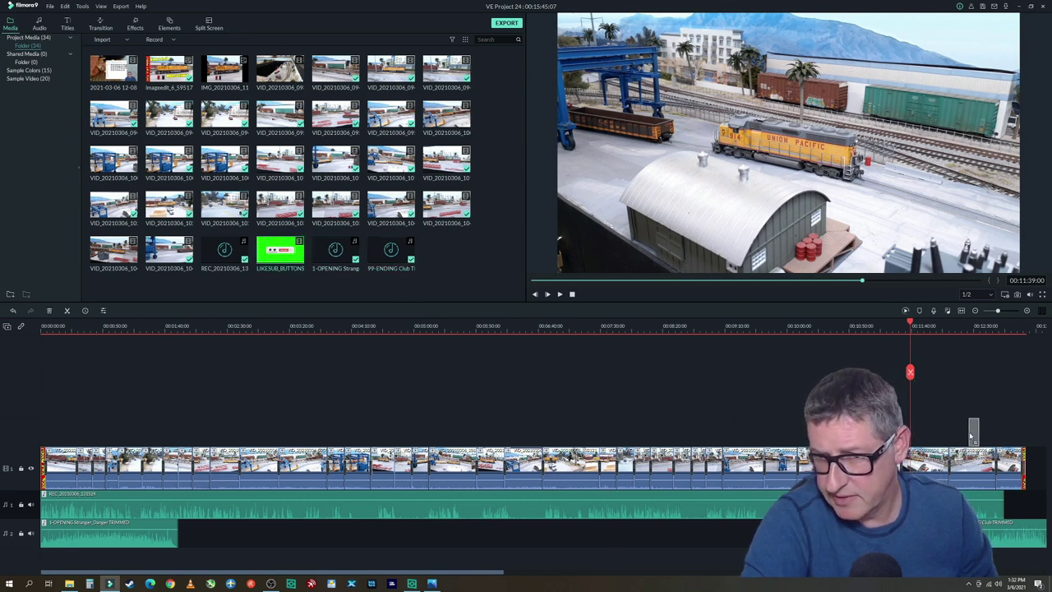
Place the LIKESUB_BUTTONS clip on a second video track near the end of the footage and show its frame at 00:12:22:25
{"action": "left_click_drag", "start_coordinate": [960, 438], "coordinate": [966, 423]}
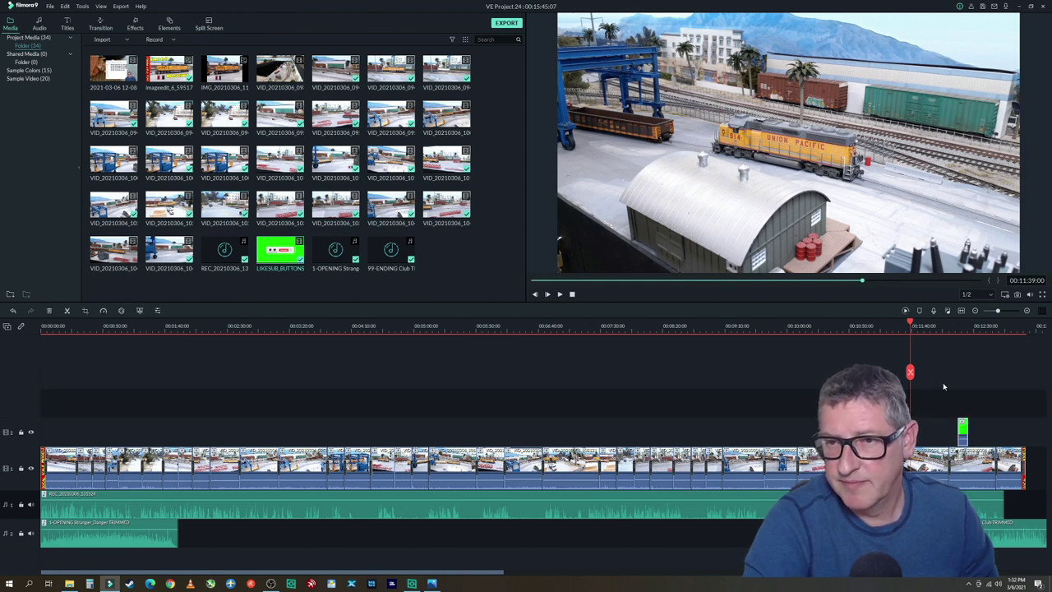
{"action": "left_click_drag", "start_coordinate": [911, 323], "coordinate": [964, 338]}
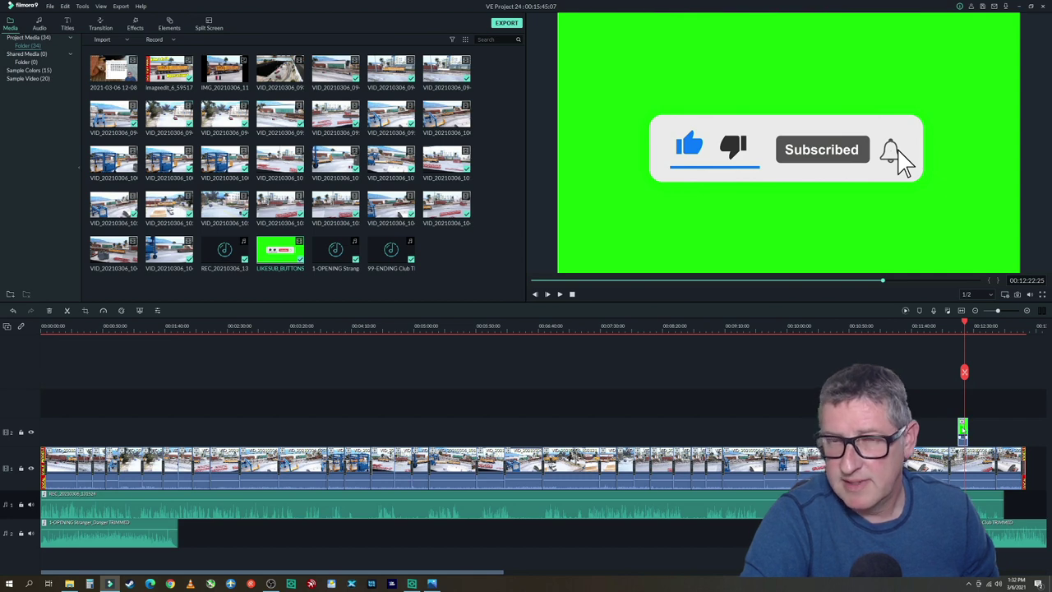
Remove the LIKESUB_BUTTONS clip's green background with Chroma Key and shrink the overlay into the lower-right corner of the picture
{"action": "double_click", "coordinate": [962, 428]}
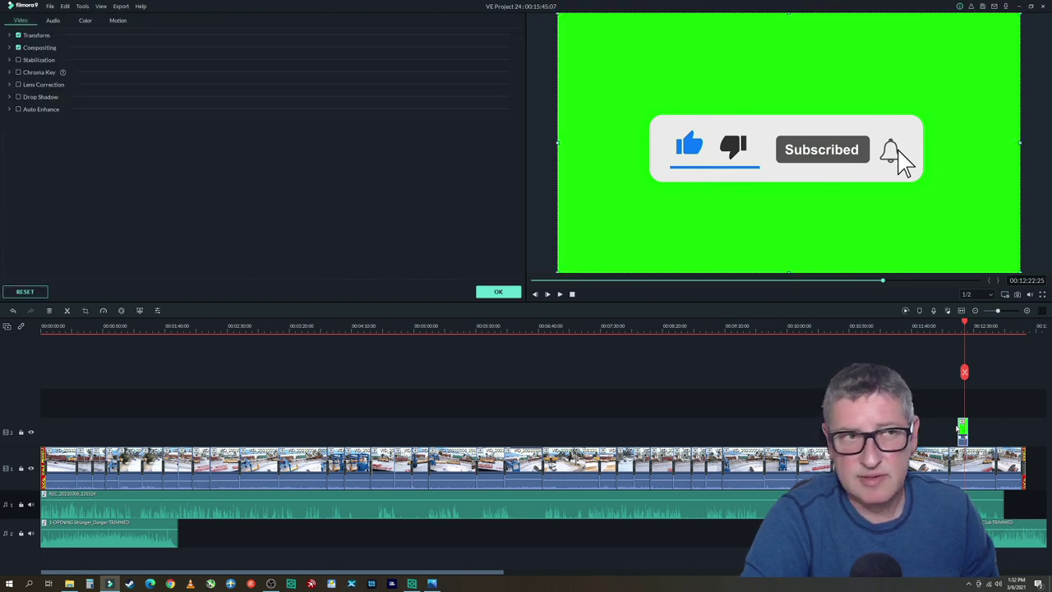
{"action": "left_click", "coordinate": [18, 72]}
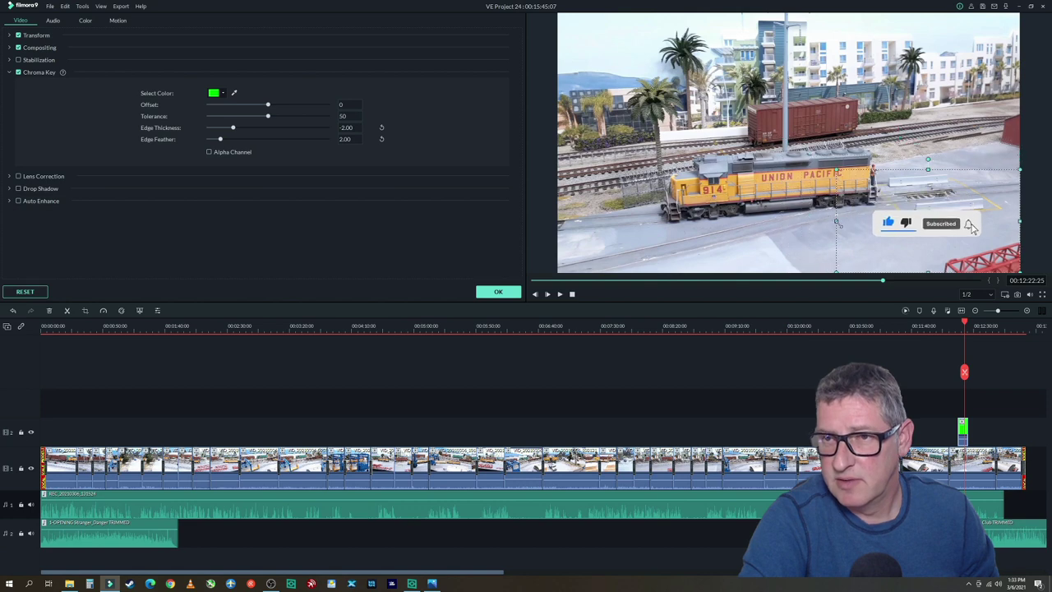
{"action": "mouse_move", "coordinate": [987, 202]}
{"action": "left_mouse_down"}
{"action": "mouse_move", "coordinate": [985, 231]}
{"action": "mouse_move", "coordinate": [997, 218]}
{"action": "left_mouse_up"}
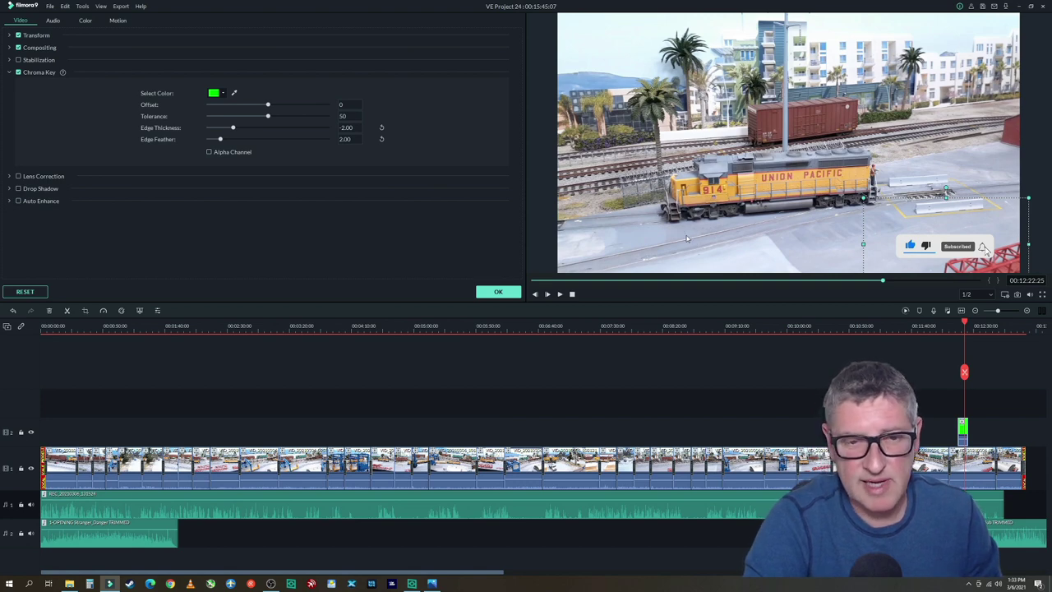
Play back the ending section from 00:12:06:00 to check the subscribe overlay and ending music, and close the overlay's settings
{"action": "left_click", "coordinate": [964, 338]}
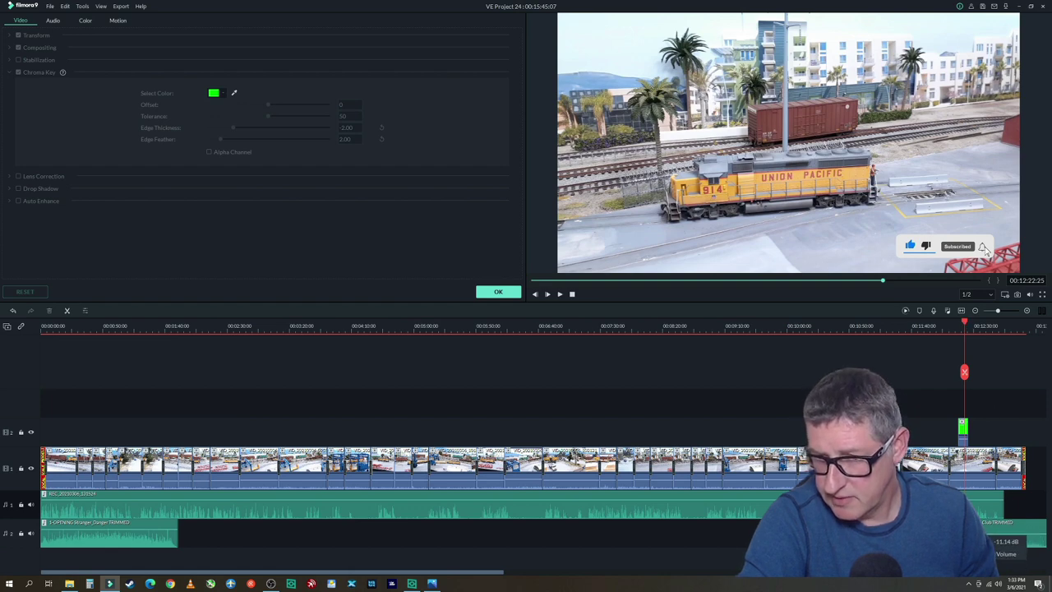
{"action": "left_click_drag", "start_coordinate": [966, 323], "coordinate": [945, 334]}
{"action": "left_click_drag", "start_coordinate": [496, 577], "coordinate": [751, 578]}
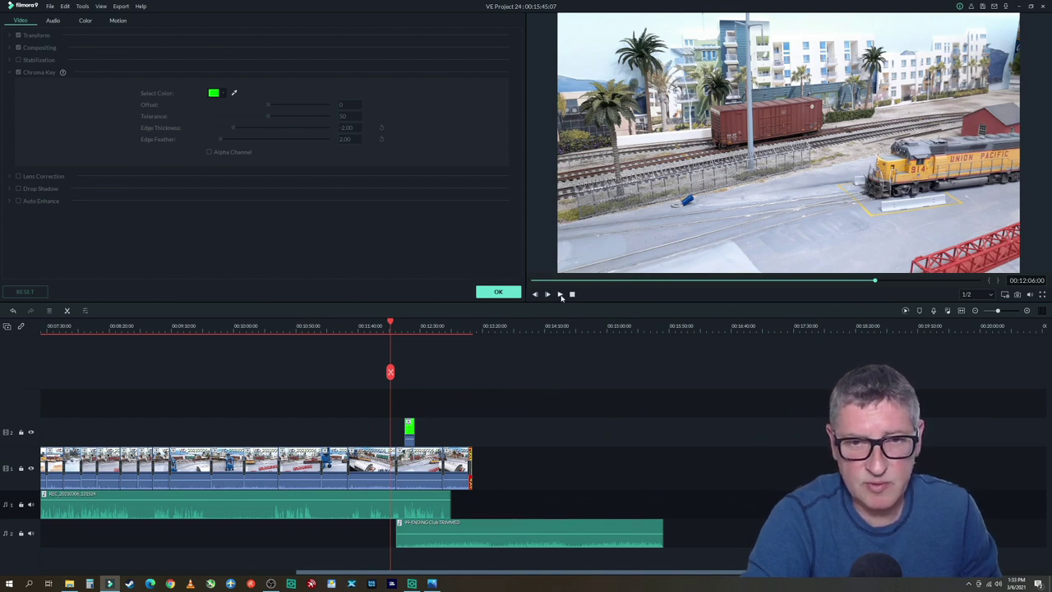
{"action": "left_click", "coordinate": [561, 294]}
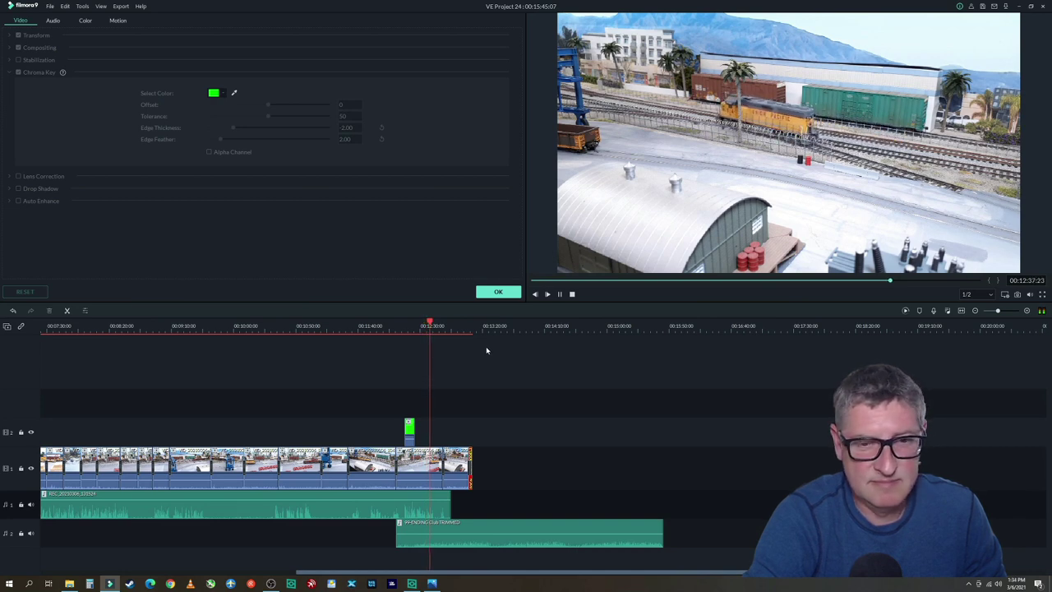
{"action": "left_click", "coordinate": [499, 292]}
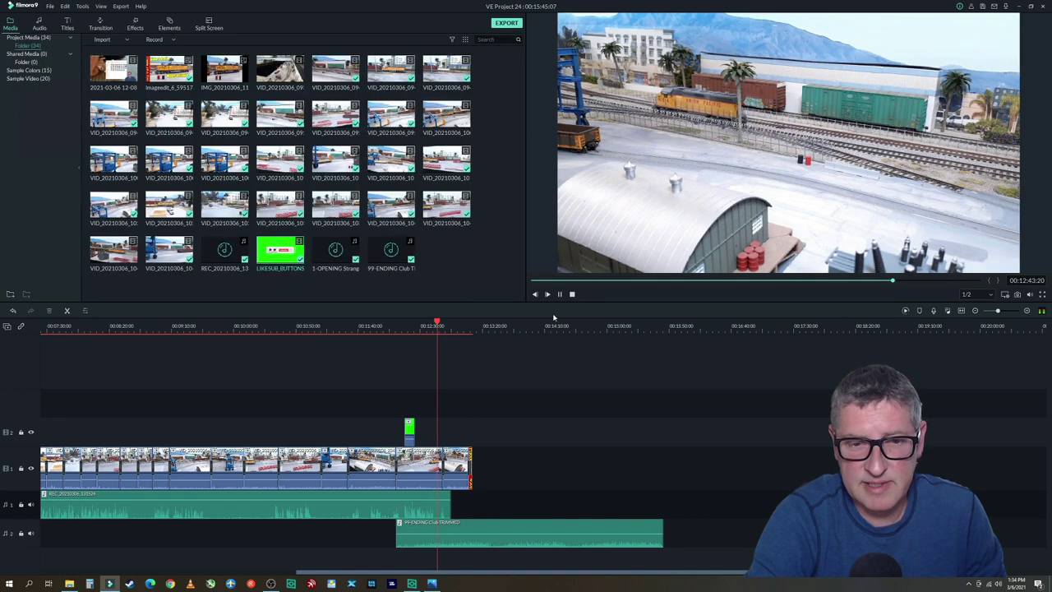
Split the 99-ENDING Club music at 00:13:11:25, at the end of the footage, and delete the excess part
{"action": "left_click_drag", "start_coordinate": [438, 322], "coordinate": [475, 330]}
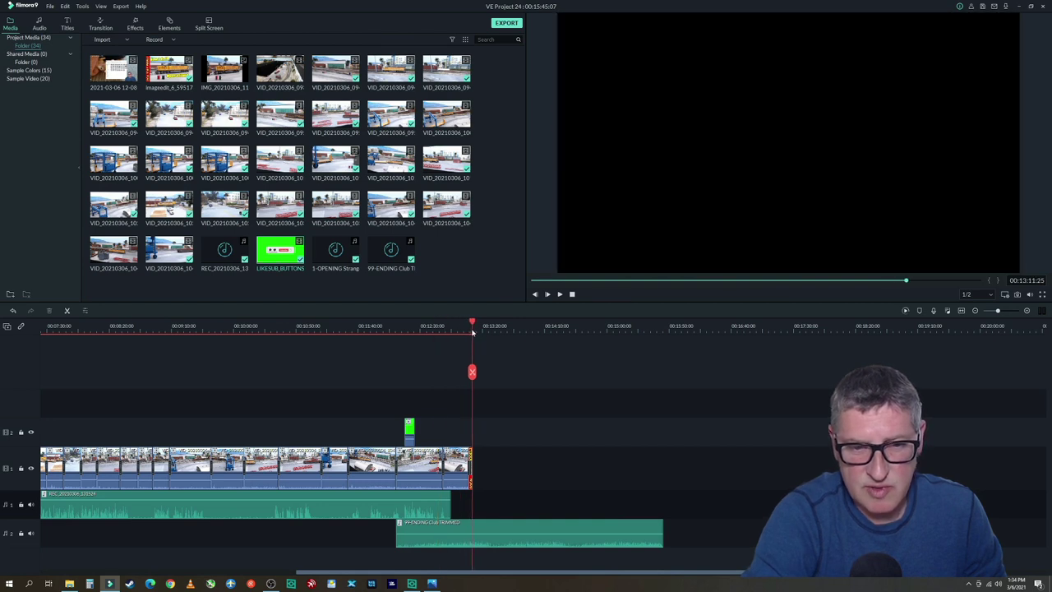
{"action": "left_click", "coordinate": [478, 542]}
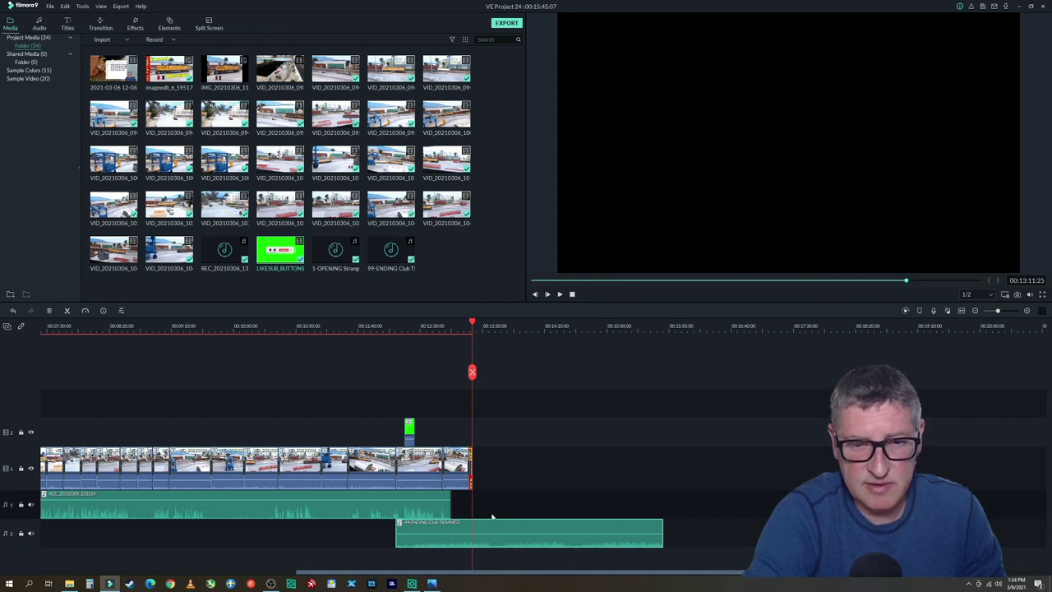
{"action": "left_click", "coordinate": [473, 372]}
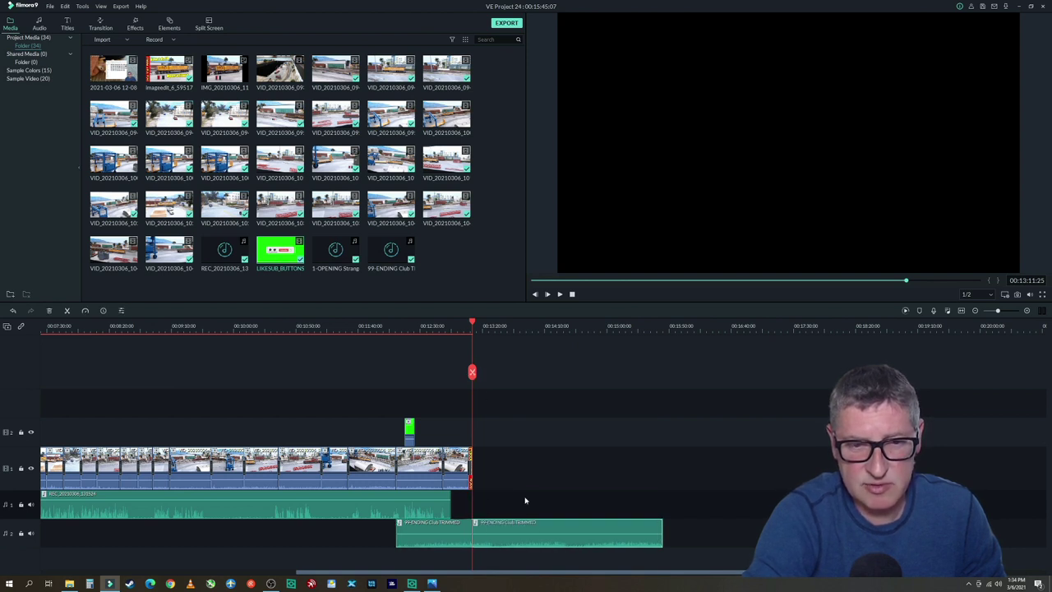
{"action": "key", "text": "Delete"}
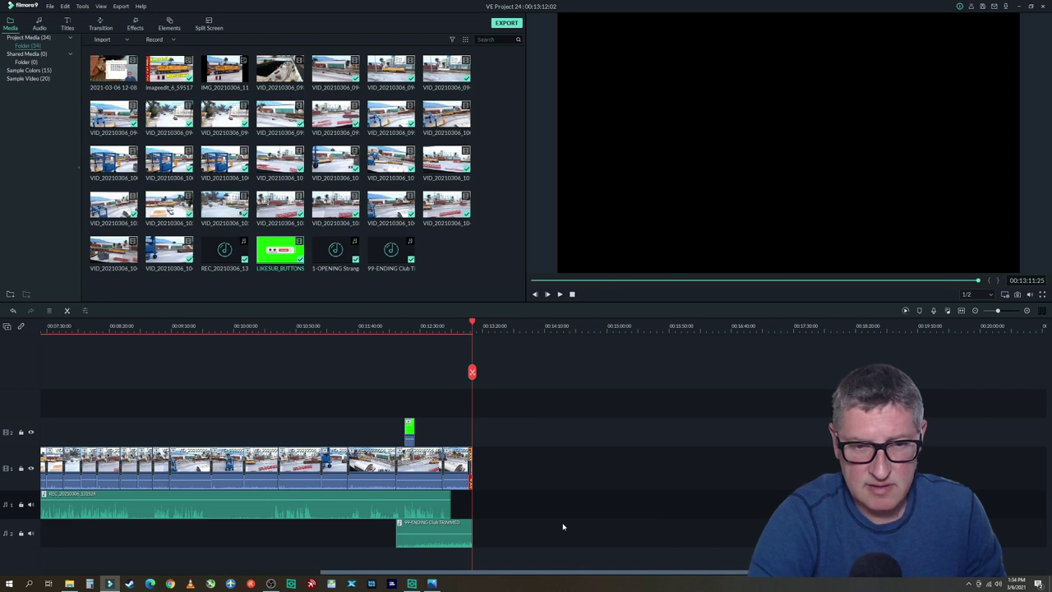
Set the trimmed ending music's fade-out to 2.30 s and play back the video's final seconds from 00:13:06:07
{"action": "double_click", "coordinate": [451, 536]}
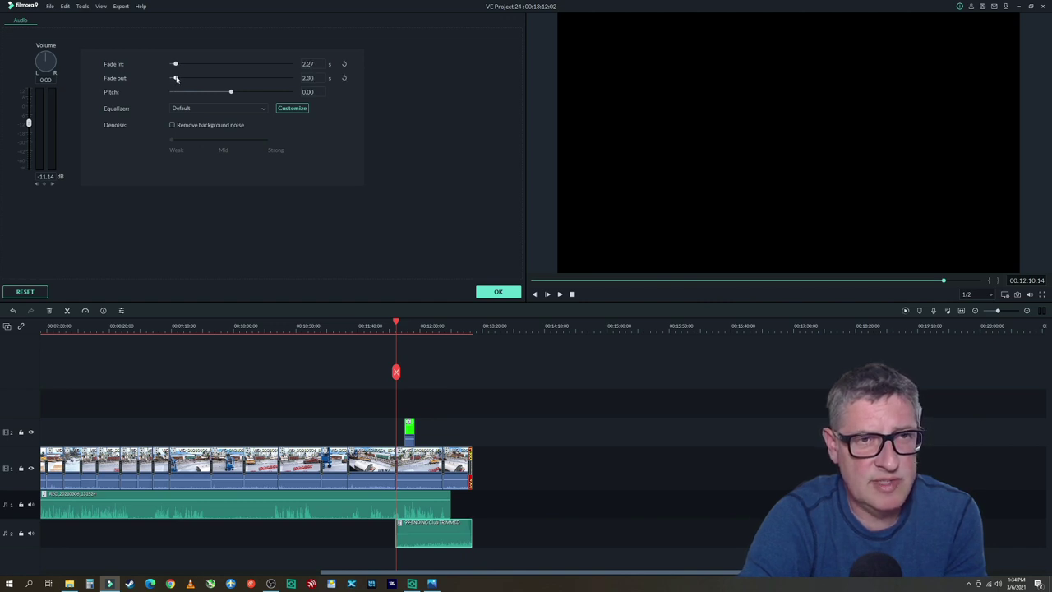
{"action": "left_click", "coordinate": [490, 294]}
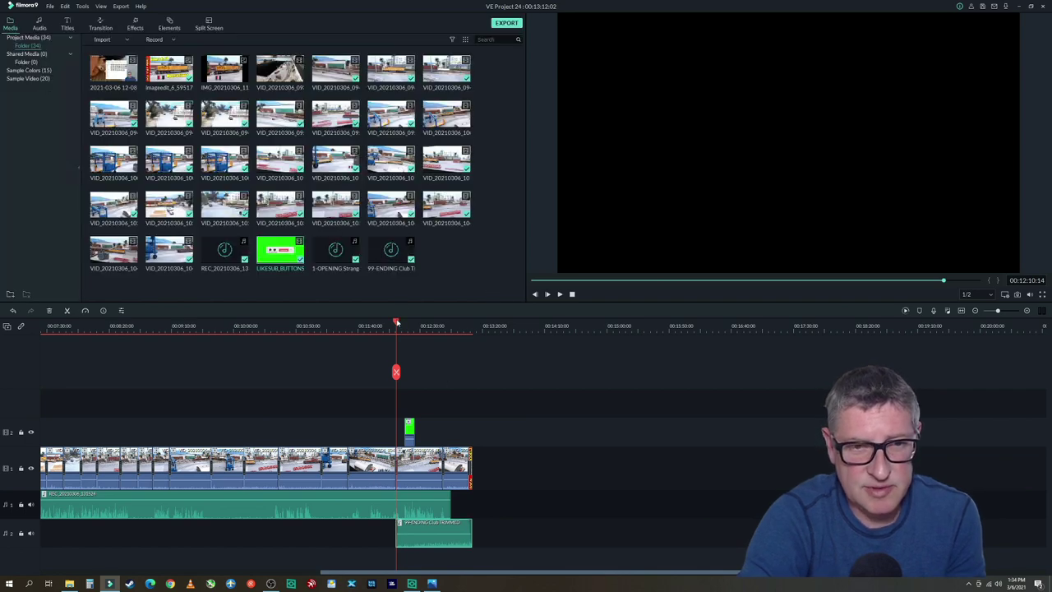
{"action": "left_click_drag", "start_coordinate": [396, 323], "coordinate": [466, 329]}
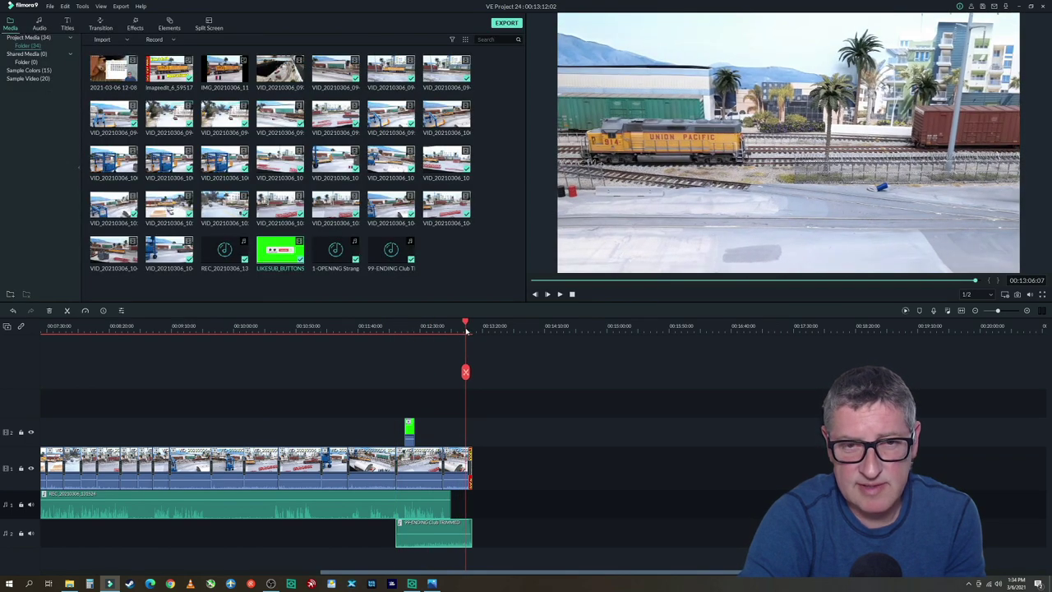
{"action": "left_click", "coordinate": [560, 295]}
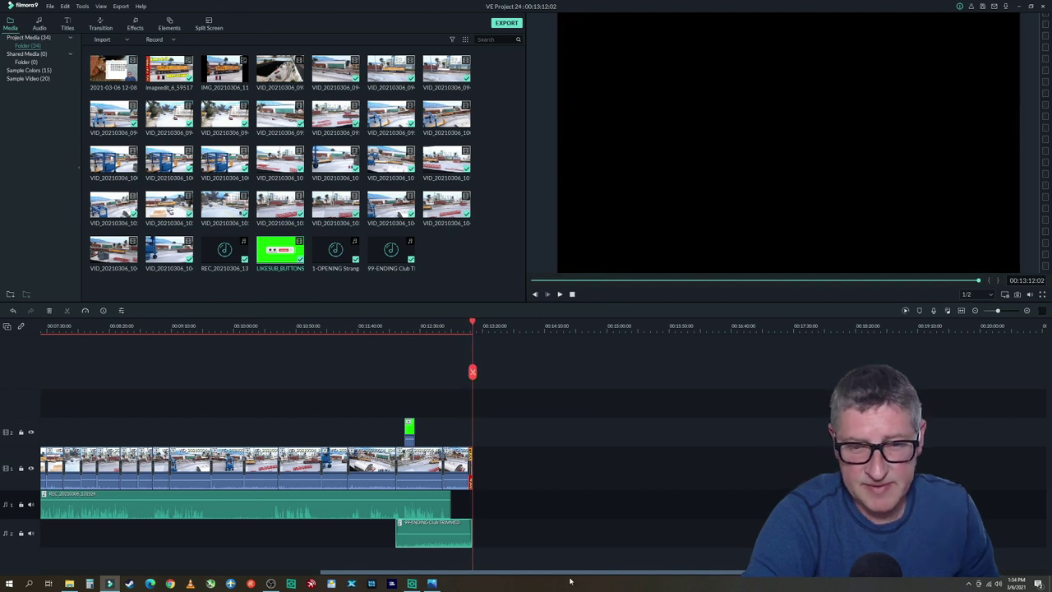
Play back the opening from 00:00:00:00 to check the title image, narration and opening music together
{"action": "left_click_drag", "start_coordinate": [572, 573], "coordinate": [154, 576]}
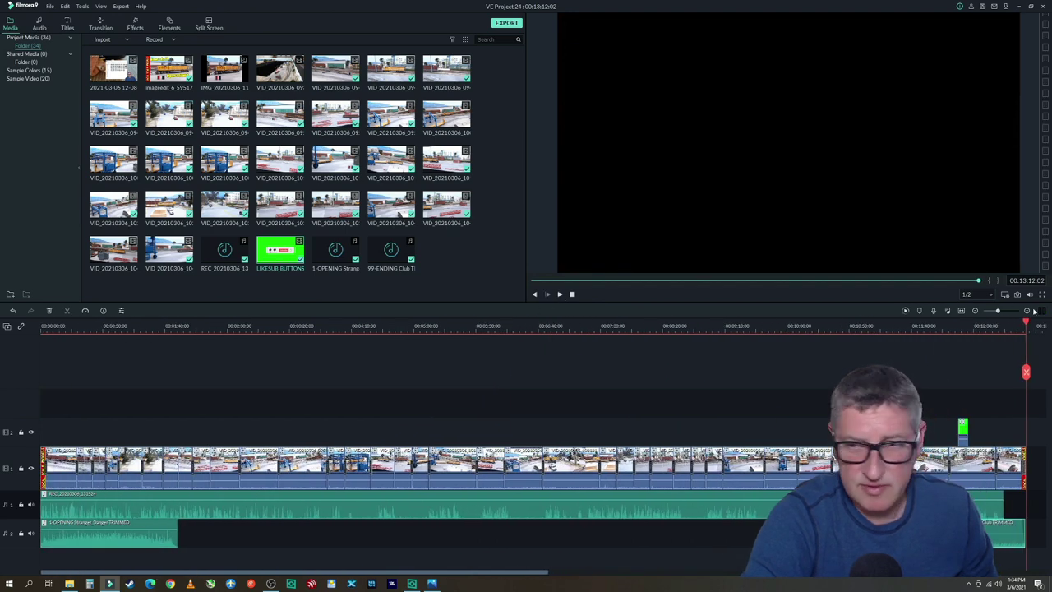
{"action": "left_click_drag", "start_coordinate": [1027, 322], "coordinate": [45, 326]}
{"action": "left_click_drag", "start_coordinate": [153, 525], "coordinate": [151, 539]}
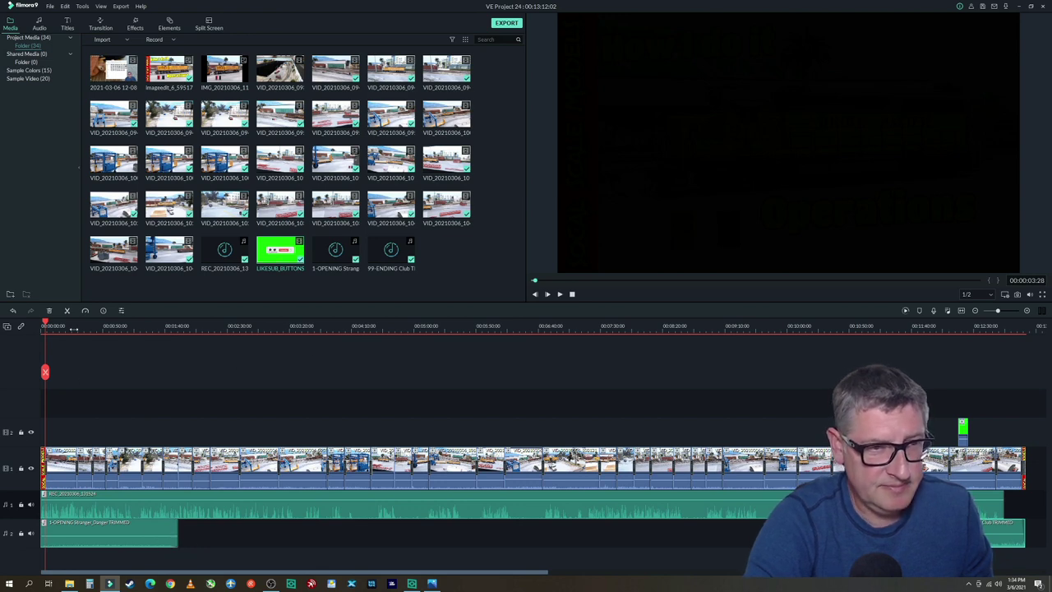
{"action": "left_click", "coordinate": [39, 326]}
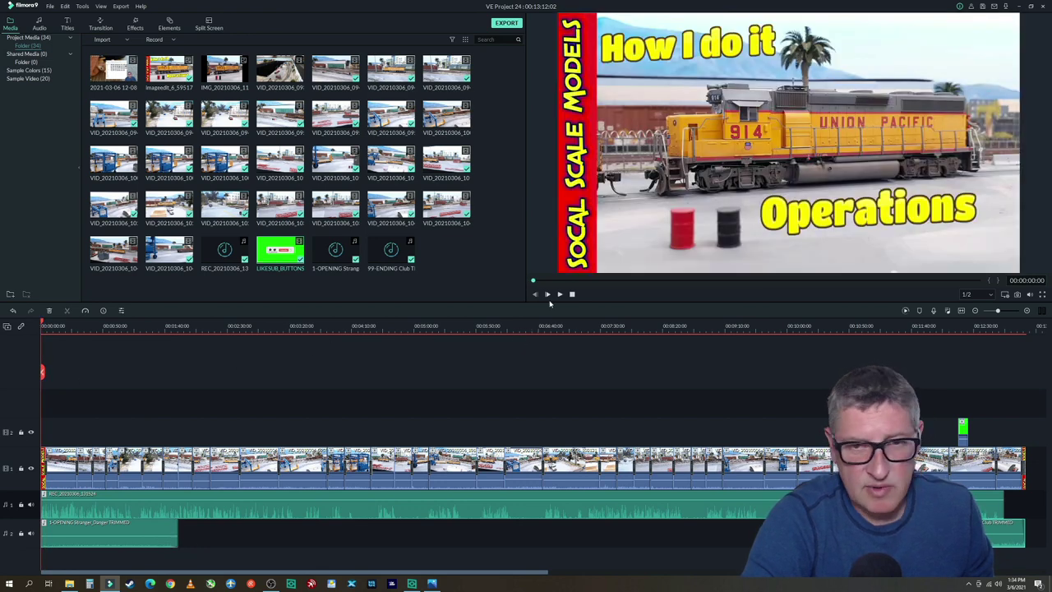
{"action": "left_click", "coordinate": [561, 294]}
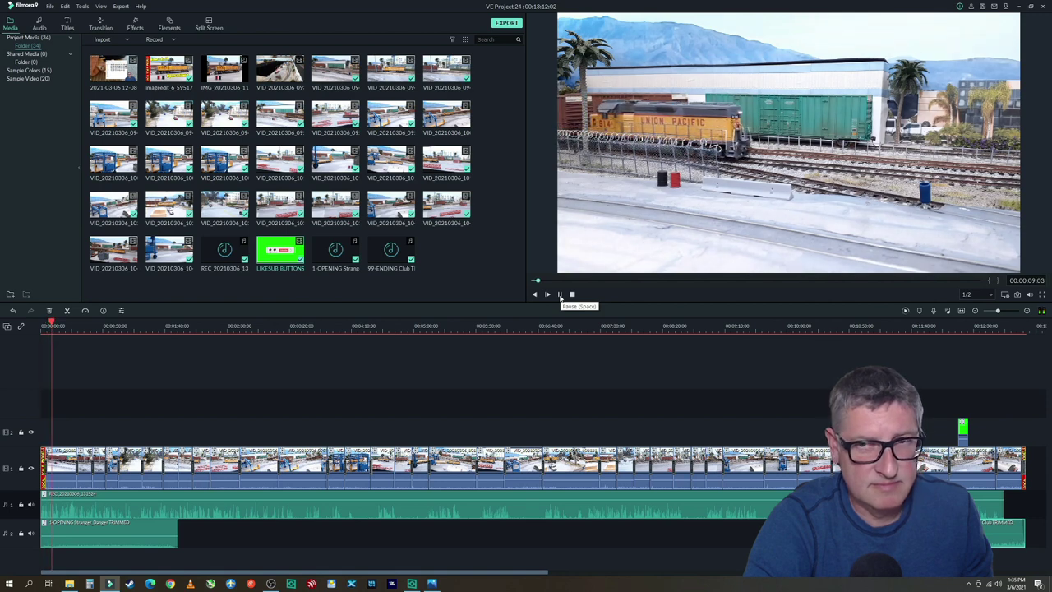
{"action": "left_click", "coordinate": [560, 296]}
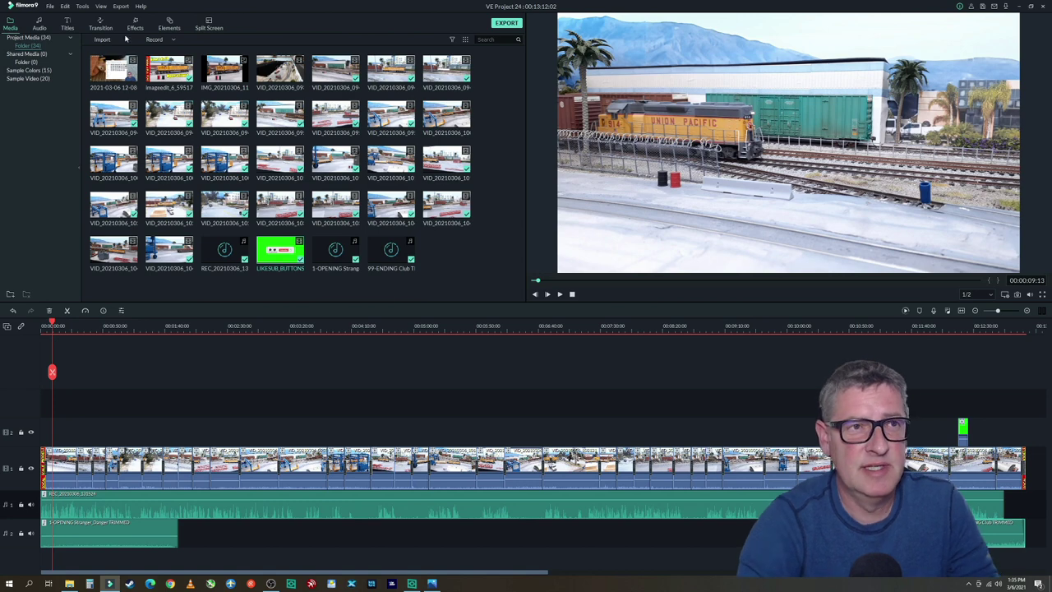
Open the export settings for creating the finished video
{"action": "left_click", "coordinate": [122, 7]}
{"action": "left_click", "coordinate": [132, 18]}
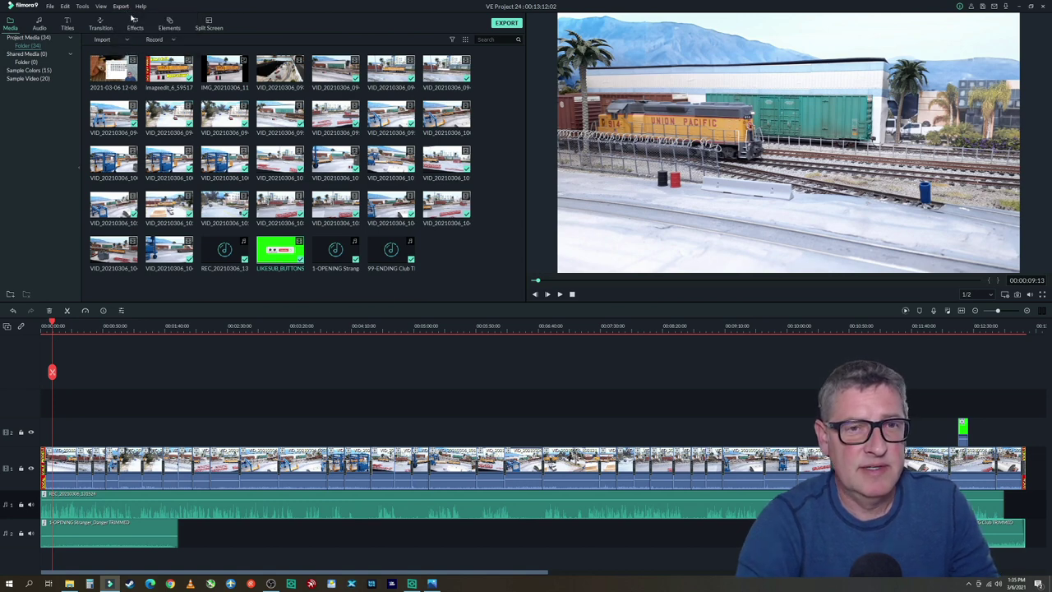